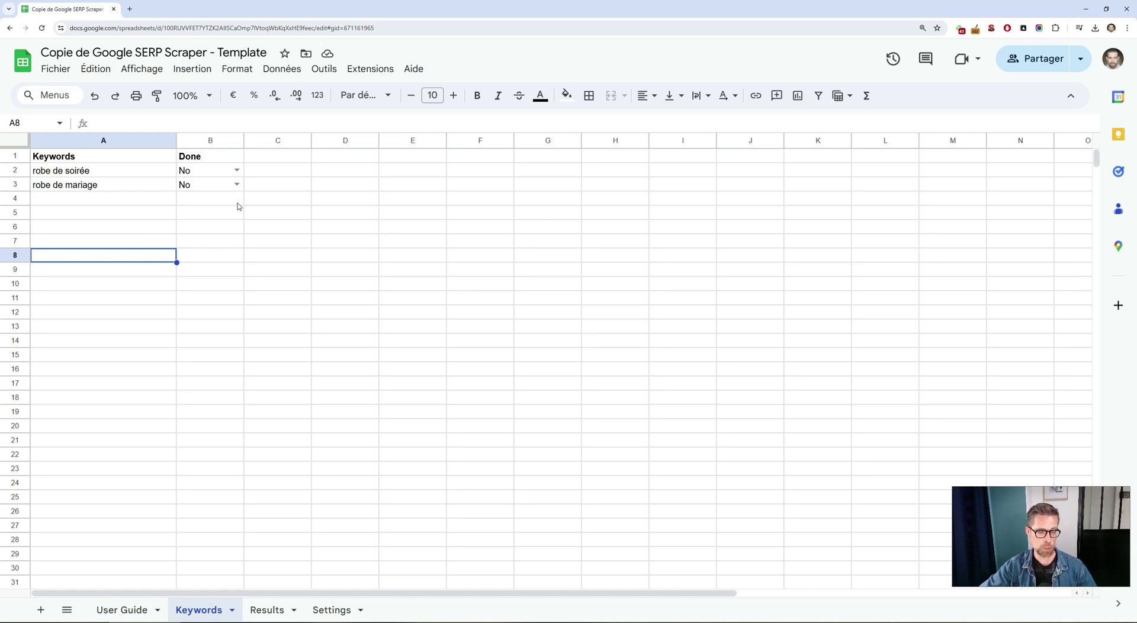
Review the empty Results sheet and the Settings sheet, then return to the Automa SERP Scraper workflow
click(265, 610)
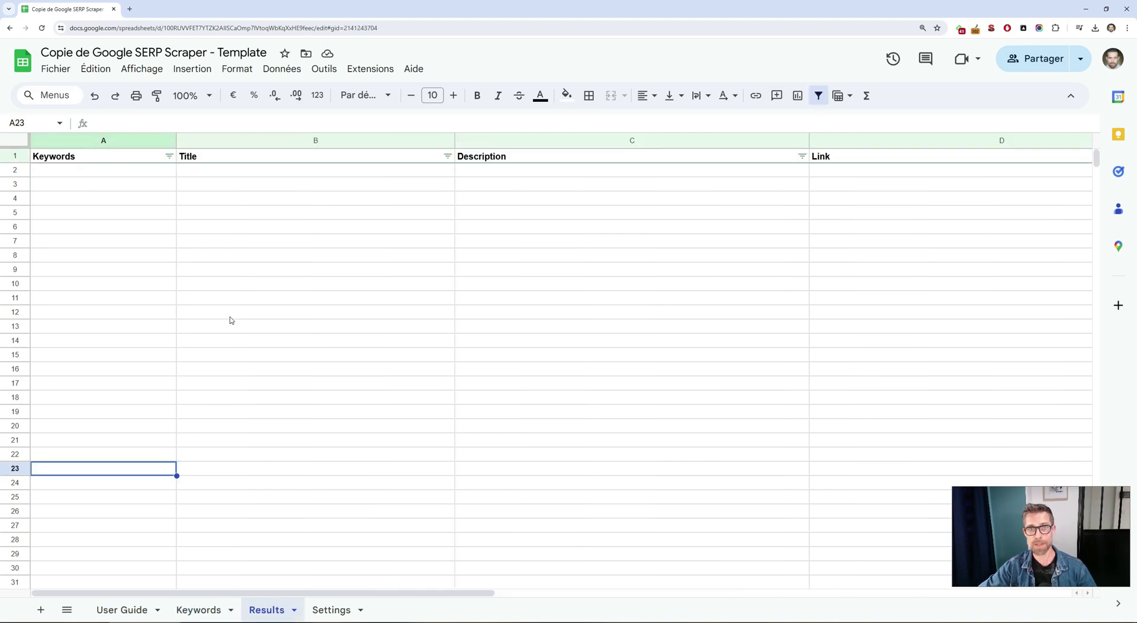
click(331, 610)
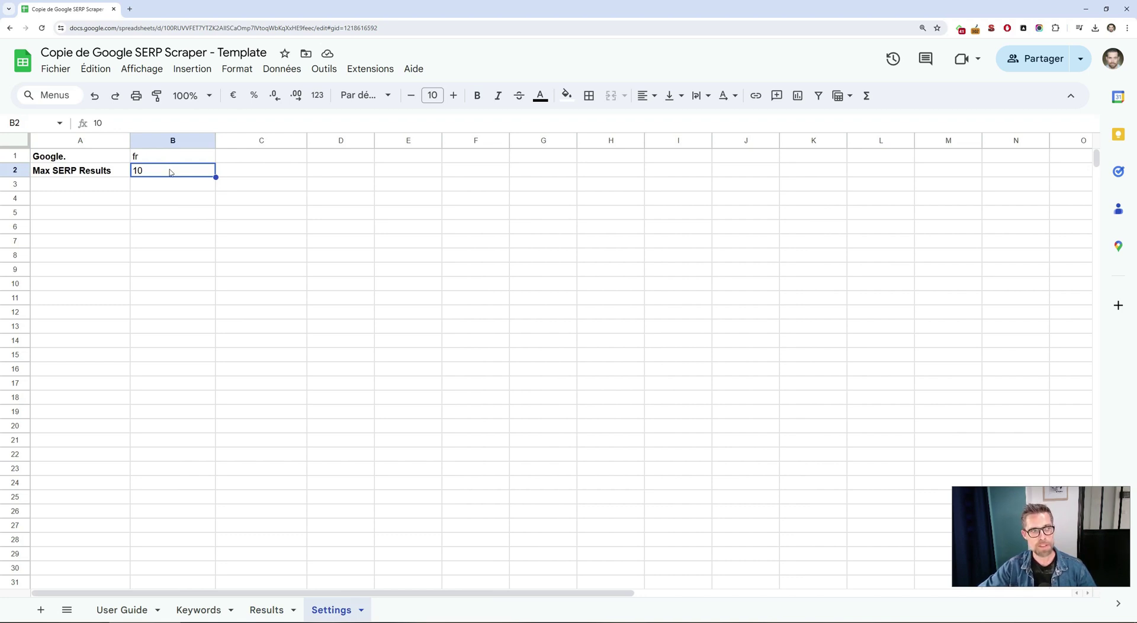
key(alt+Tab)
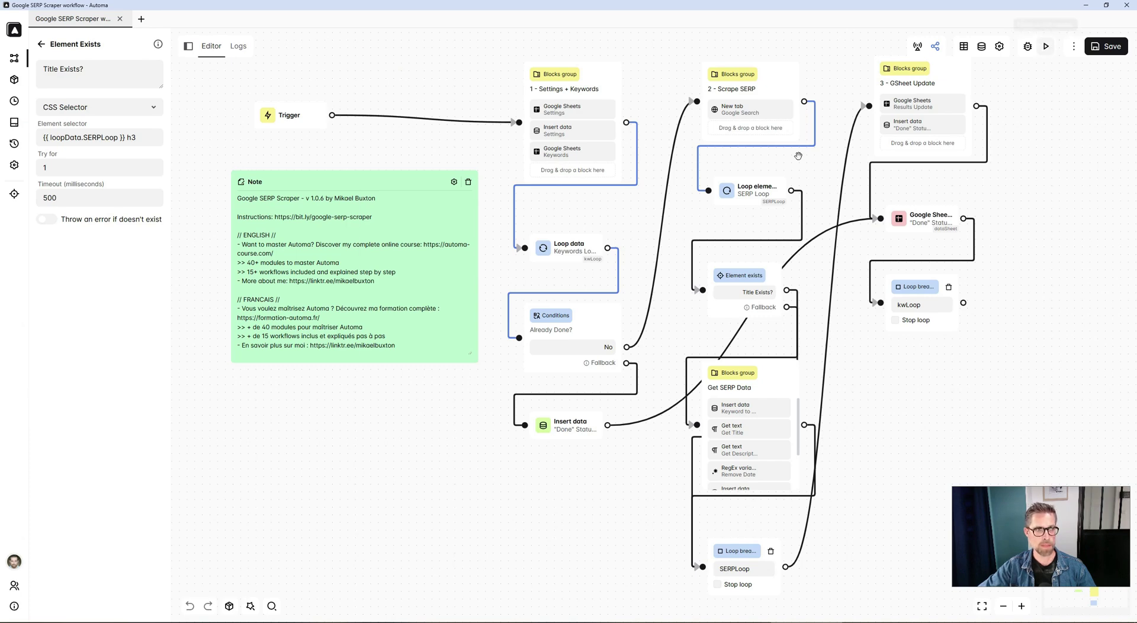
Run the scraper workflow with the pasted spreadsheet ID as its SpreadSheetID parameter
click(1046, 48)
key(ctrl+v)
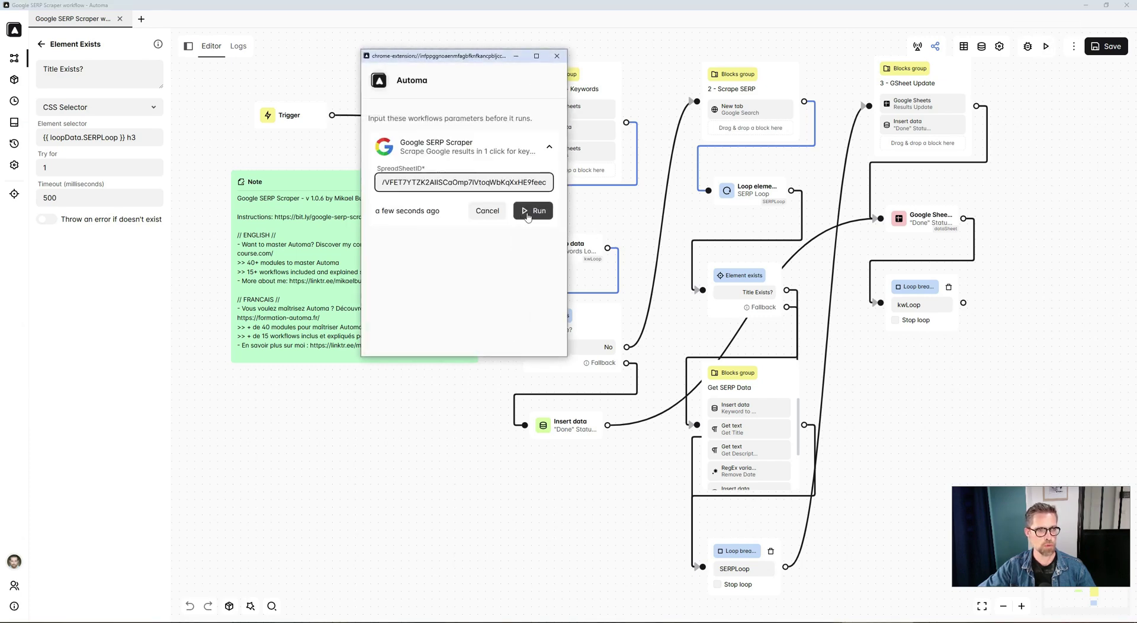
click(521, 213)
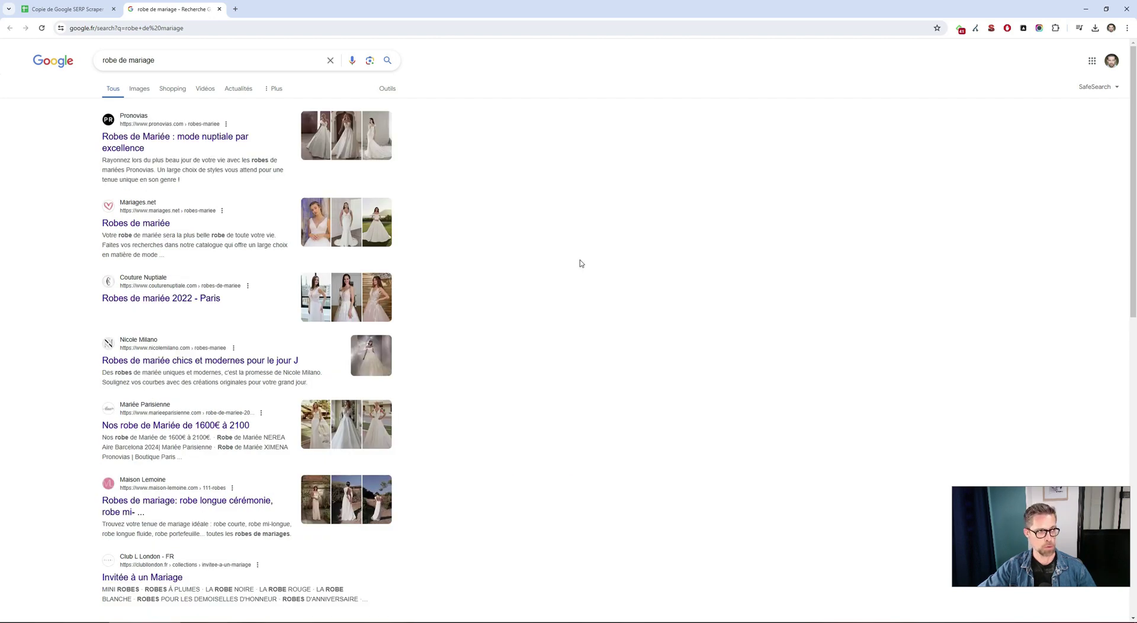
Return to the Copie de Google SERP Scraper spreadsheet to check both keywords' Done status
click(70, 7)
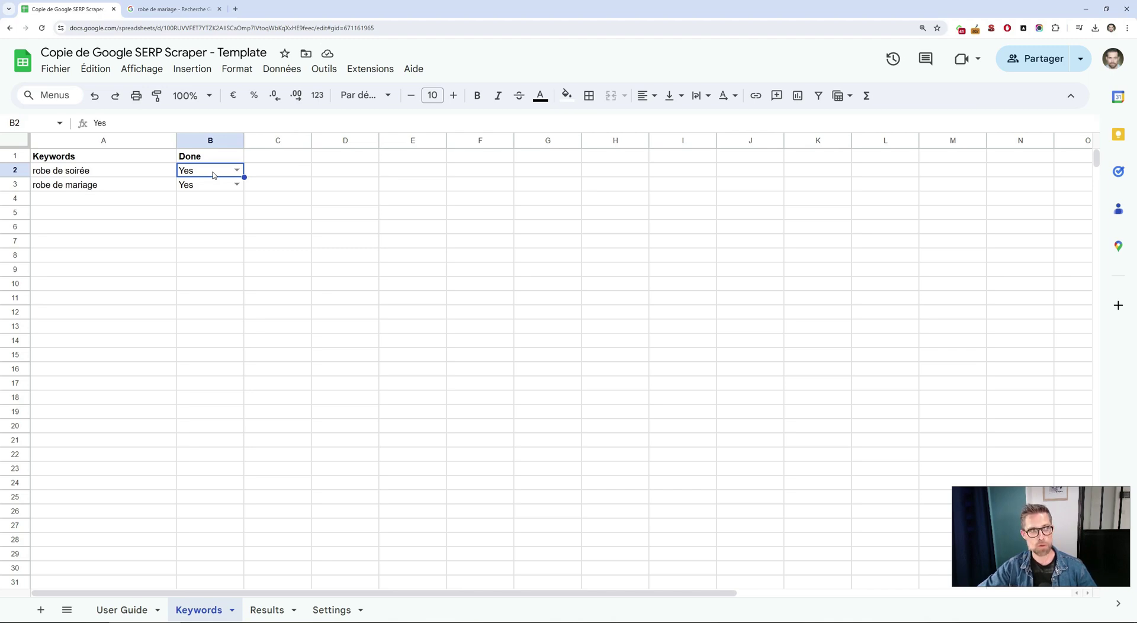
Inspect the robe de soirée rows in the Results sheet and the Keywords column filter, then cancel it
click(267, 610)
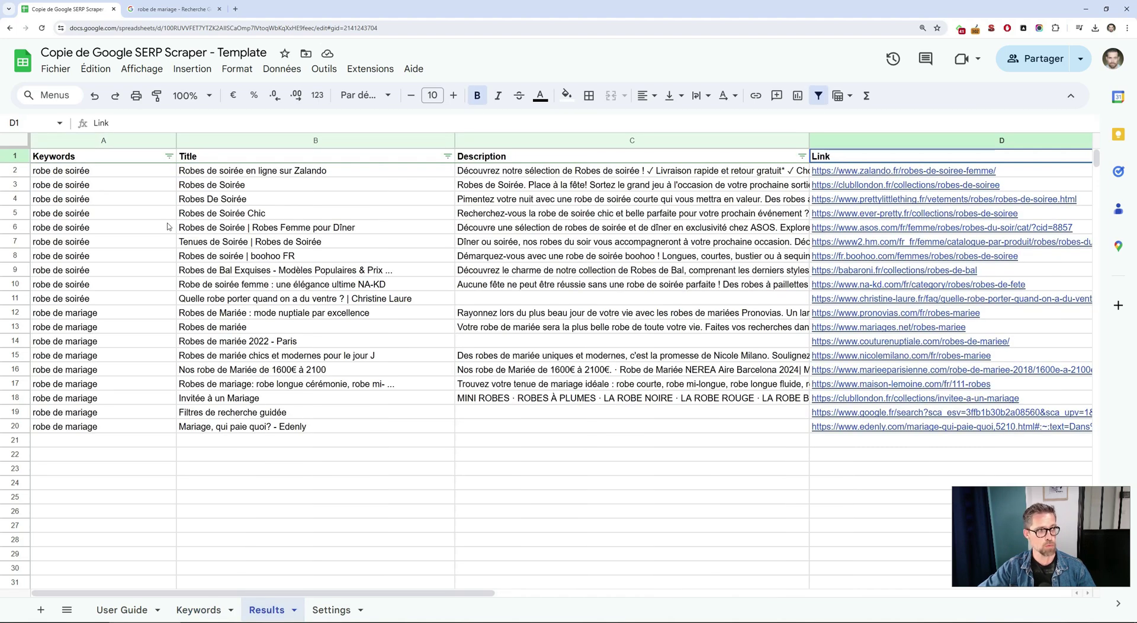
click(98, 171)
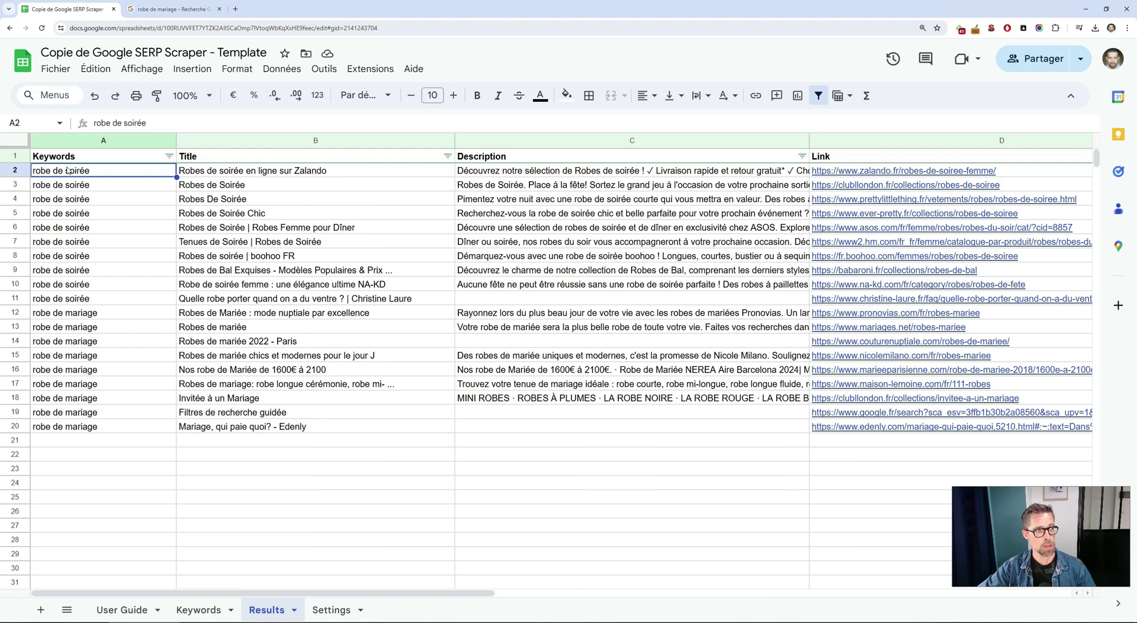
click(84, 299)
click(89, 173)
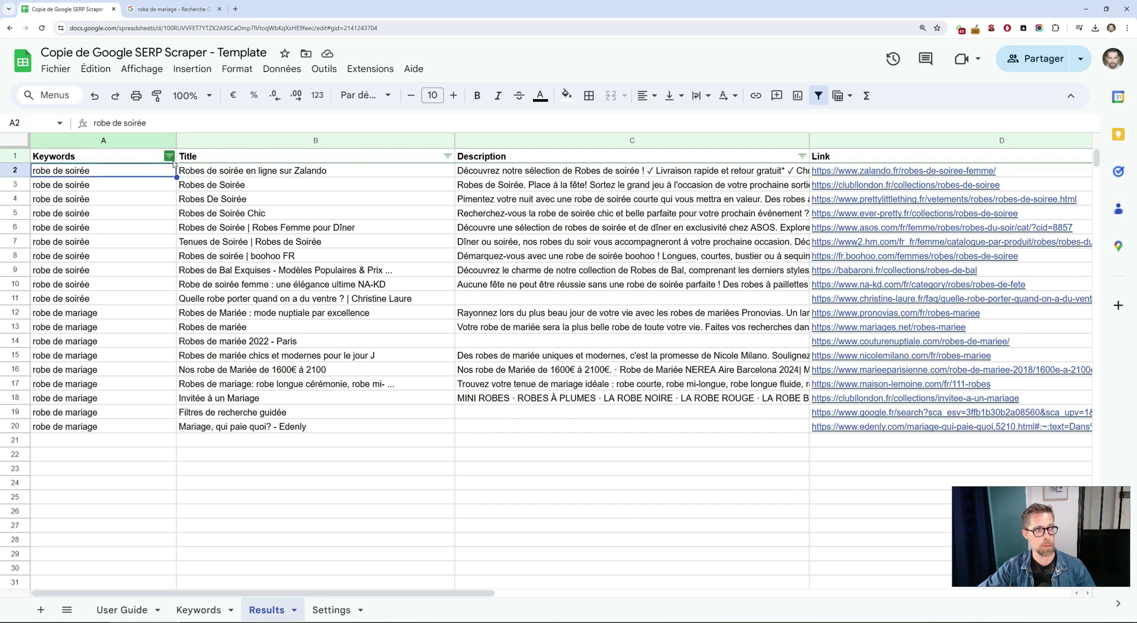
click(170, 158)
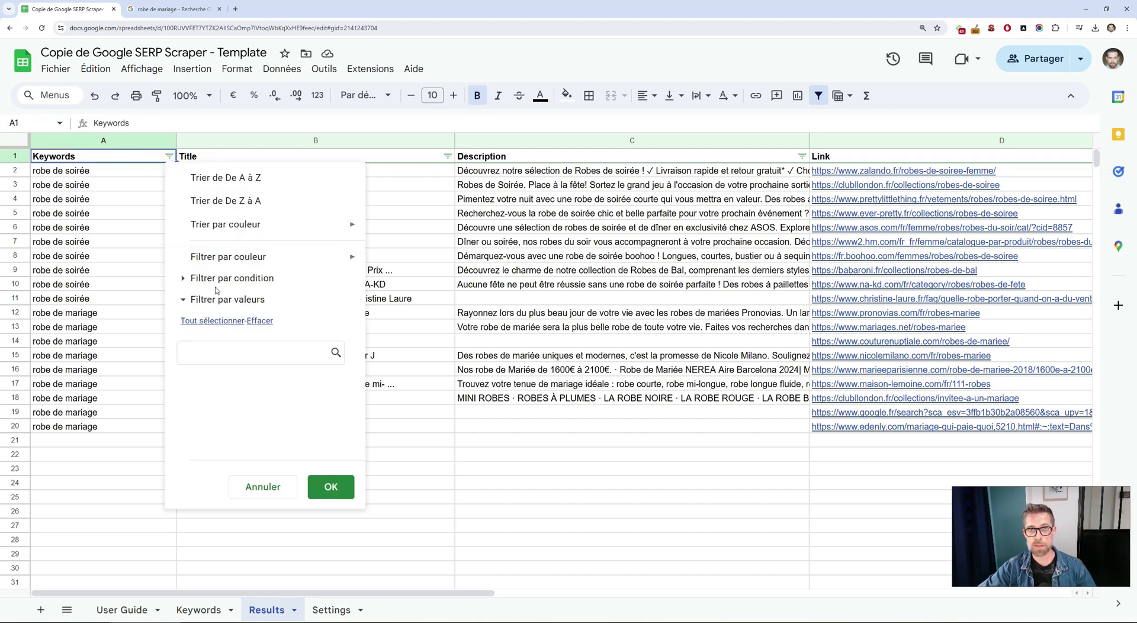
click(281, 488)
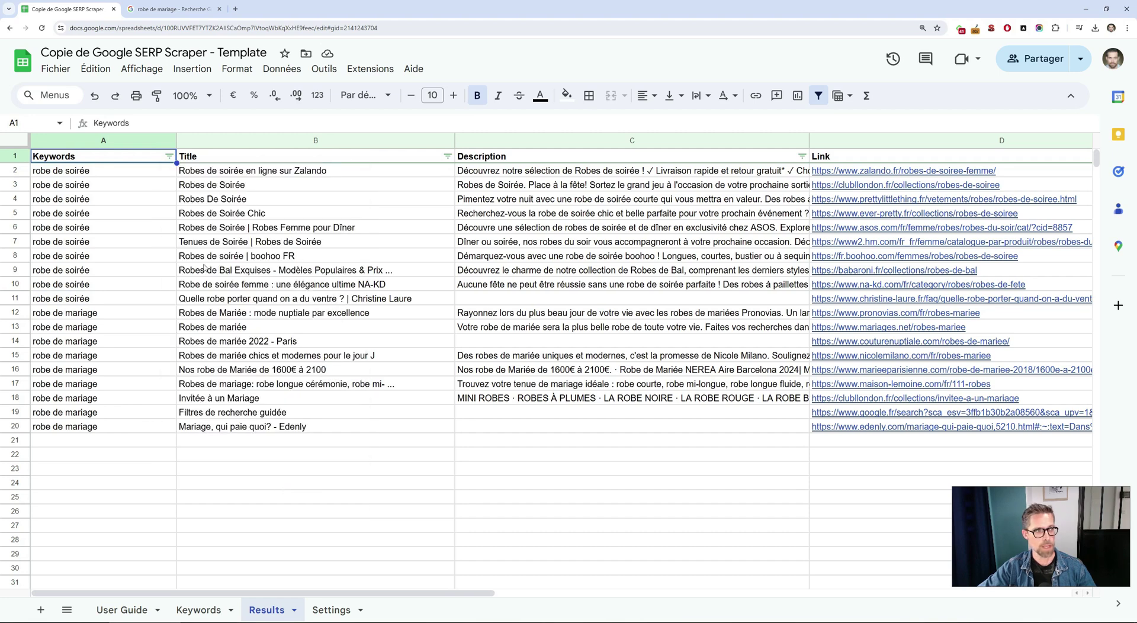
Check the first scraped title, description and link, then the robe de mariage rows
click(232, 173)
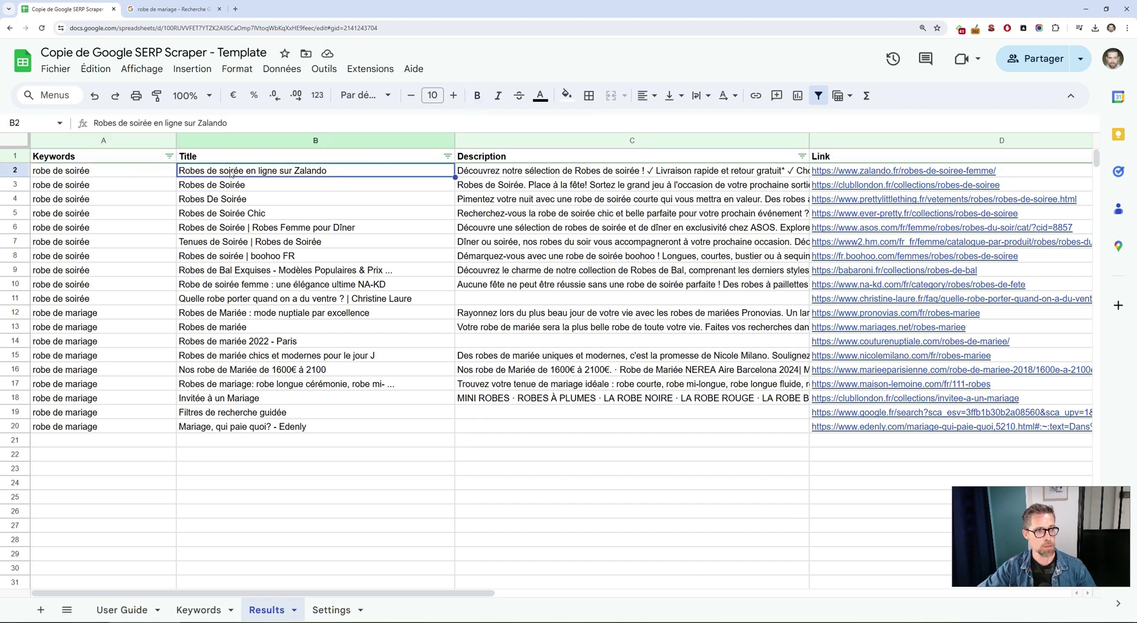
click(481, 177)
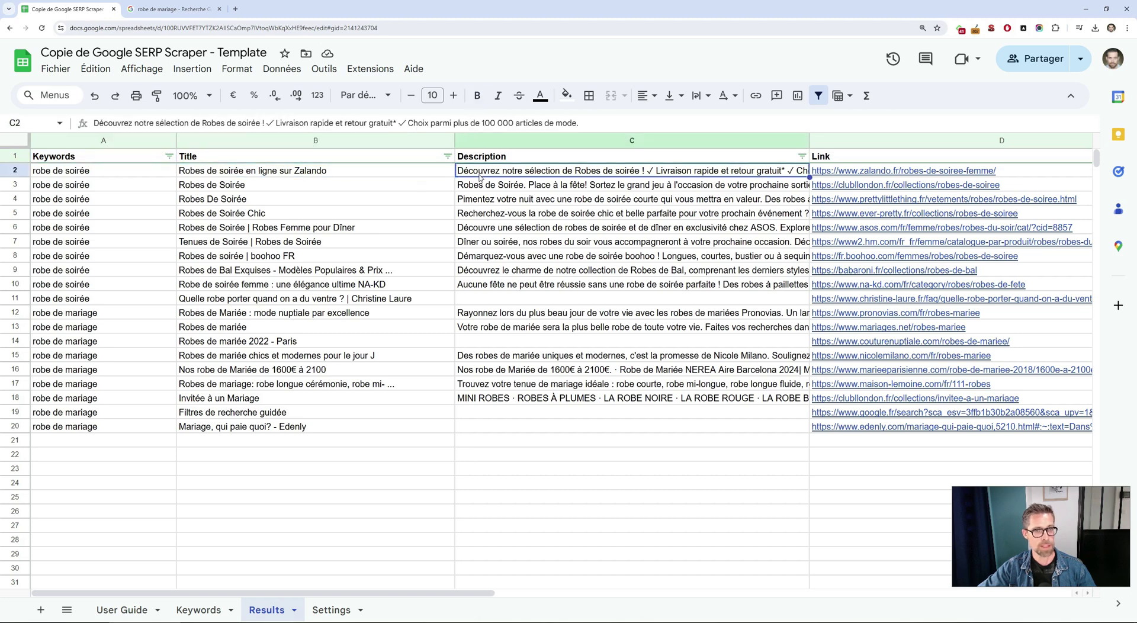
click(1045, 178)
click(82, 270)
click(83, 314)
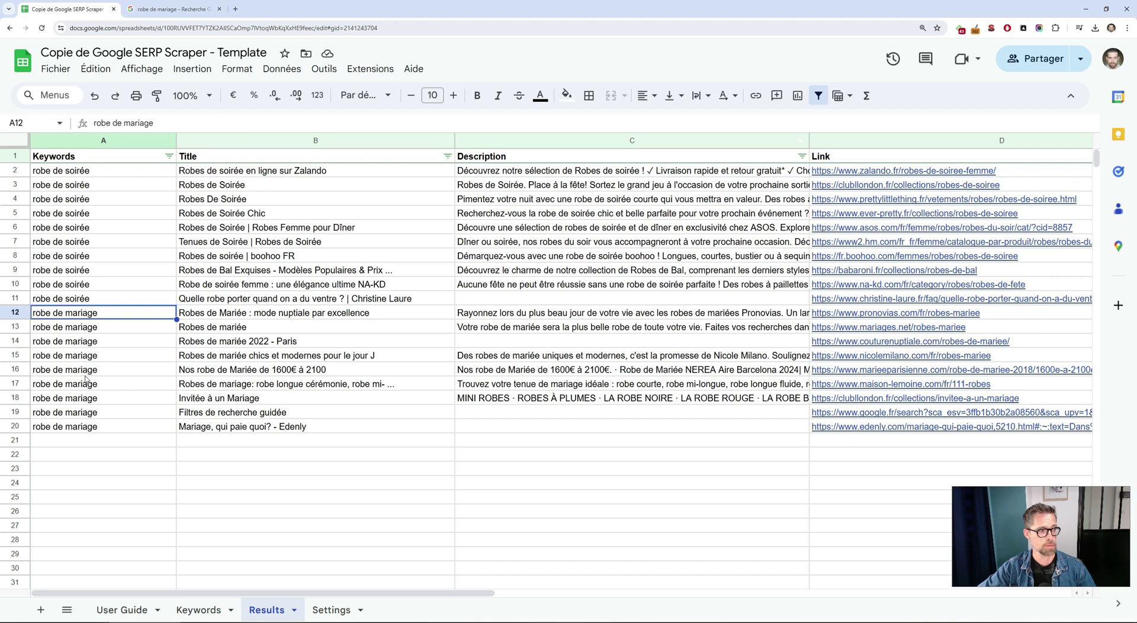
click(85, 375)
click(92, 427)
click(96, 469)
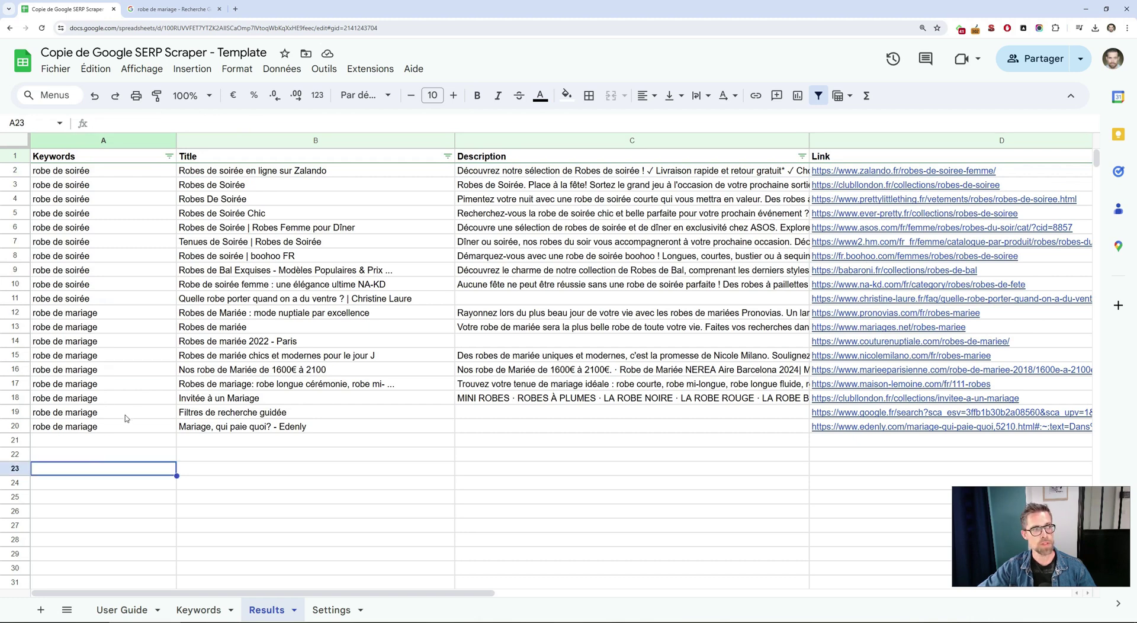
Back in Automa, inspect the sheet name in the Google Sheets Settings block's Range value
key(alt+Tab)
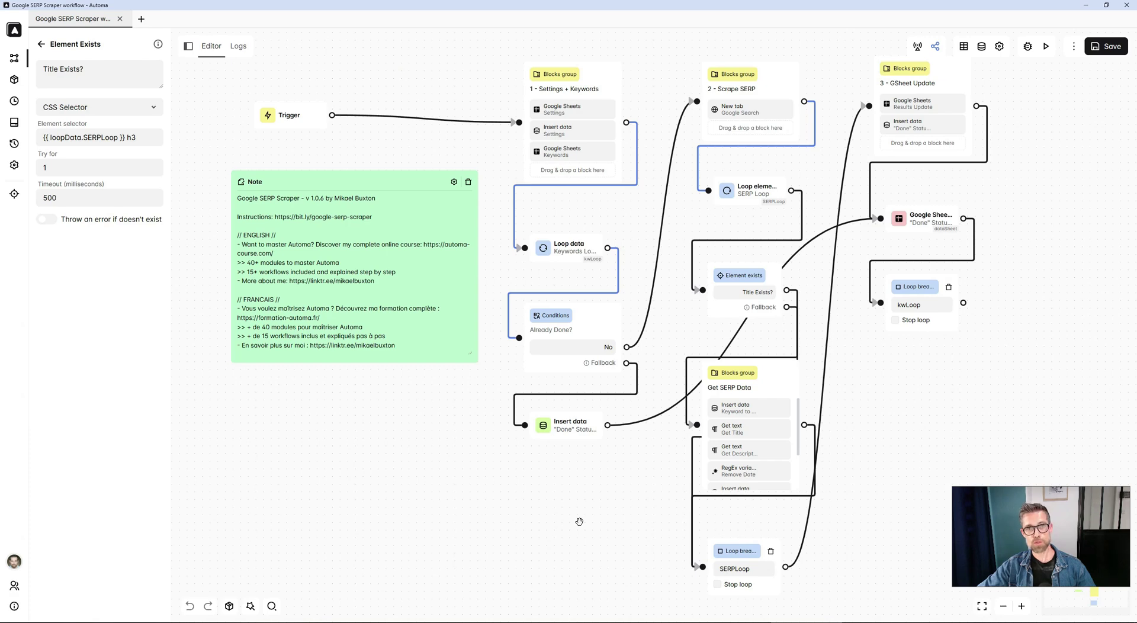
drag(579, 521, 566, 511)
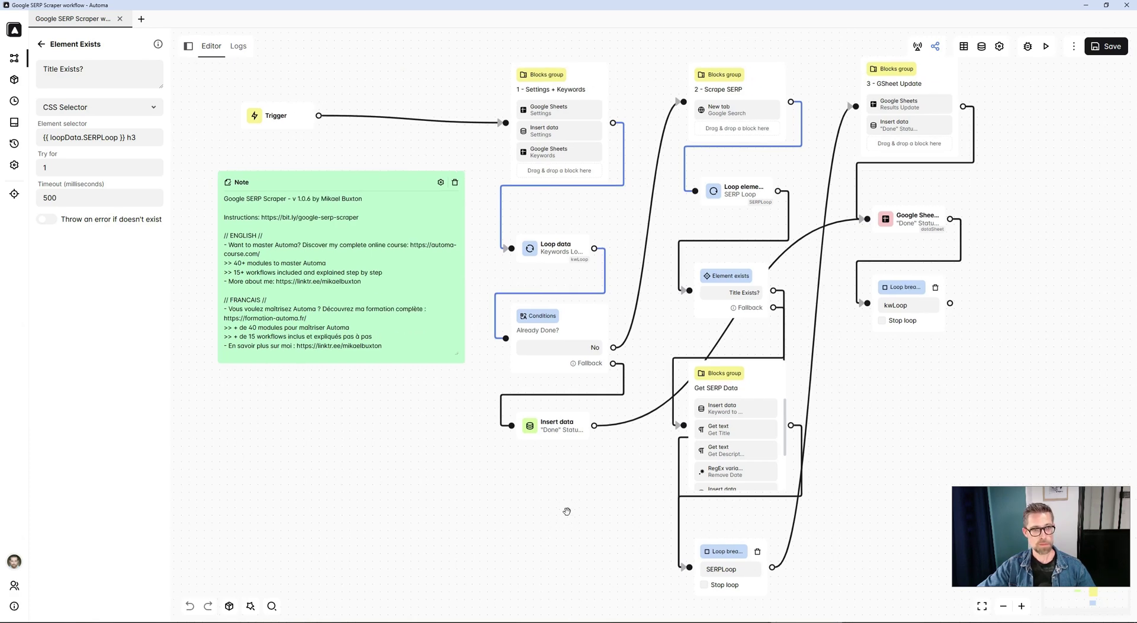
scroll(567, 510, down, 2)
scroll(583, 503, up, 3)
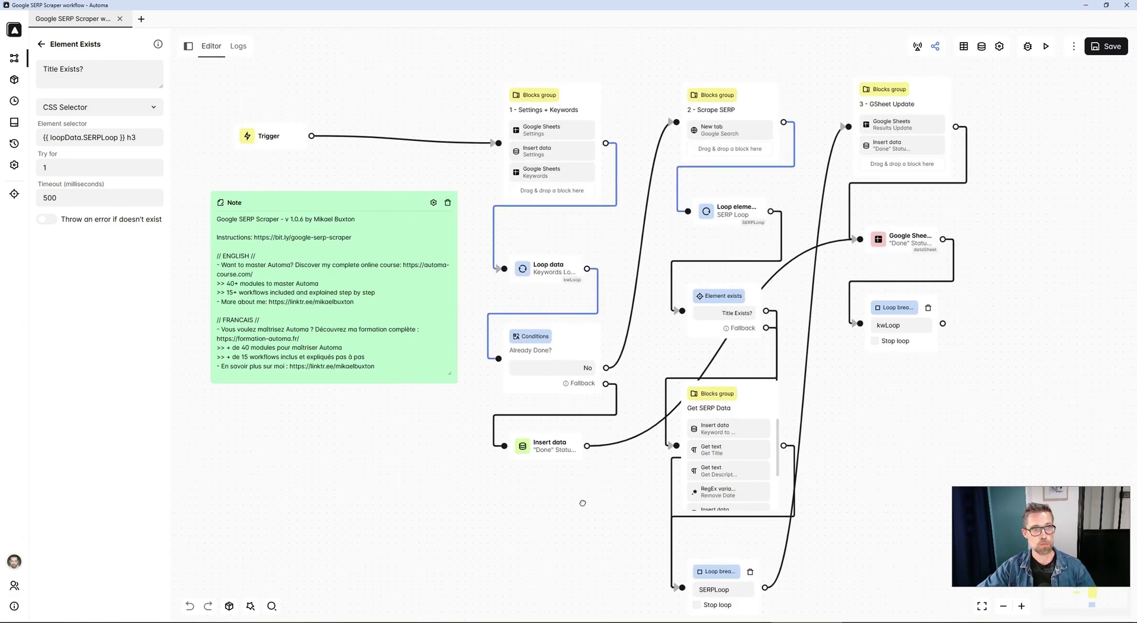
scroll(599, 479, up, 2)
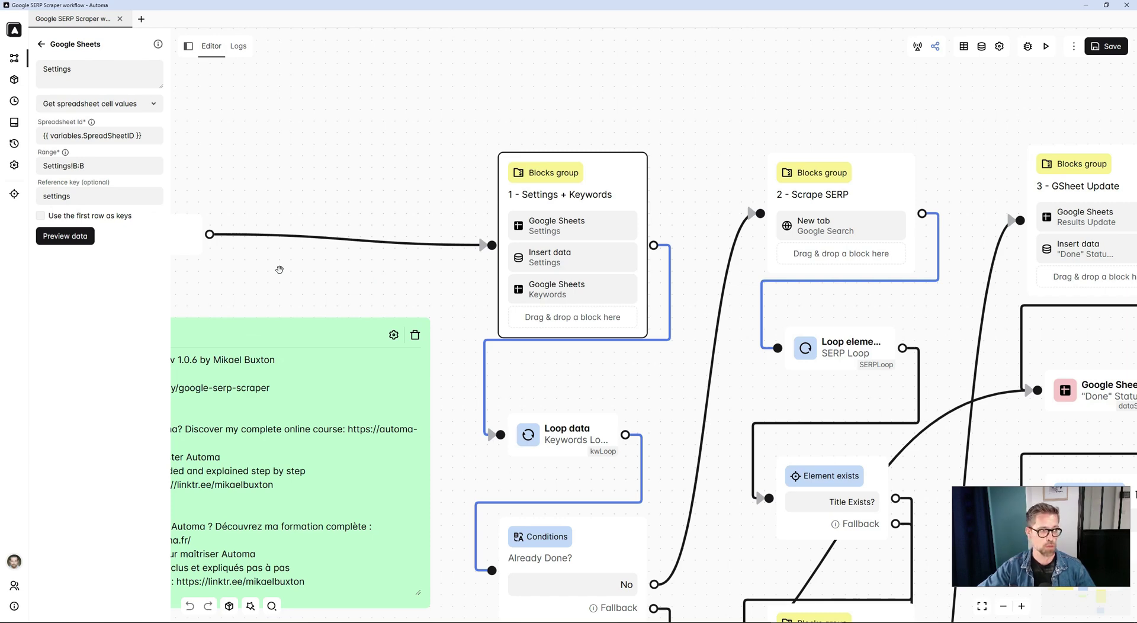
double_click(60, 166)
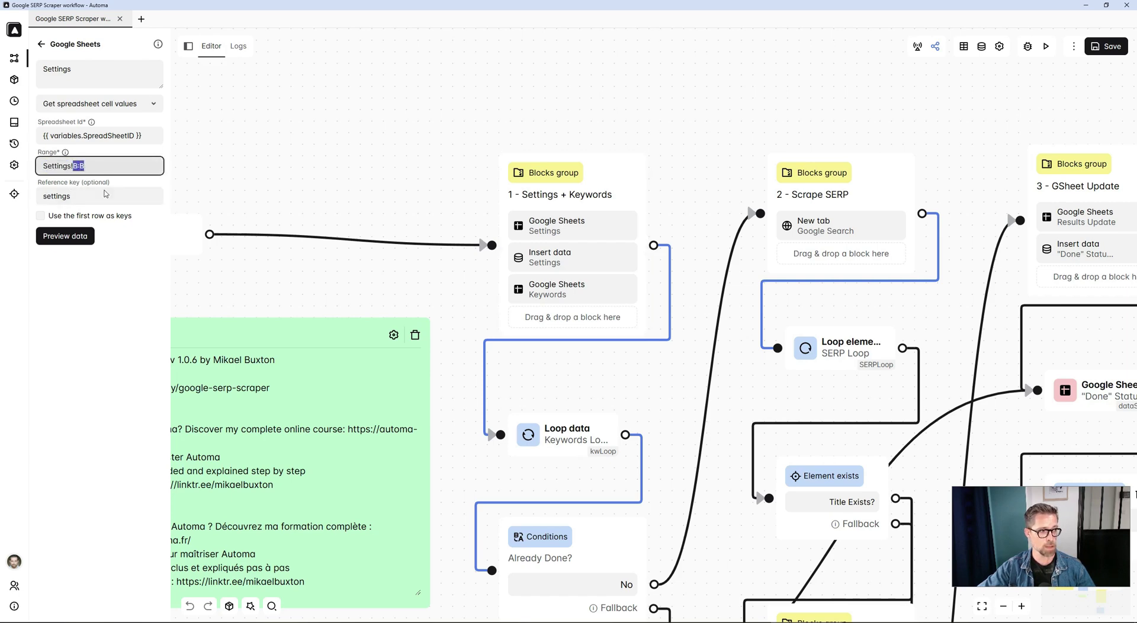
Confirm the Google. label in Settings cell A1, then open the Settings Insert data block
key(alt+Tab)
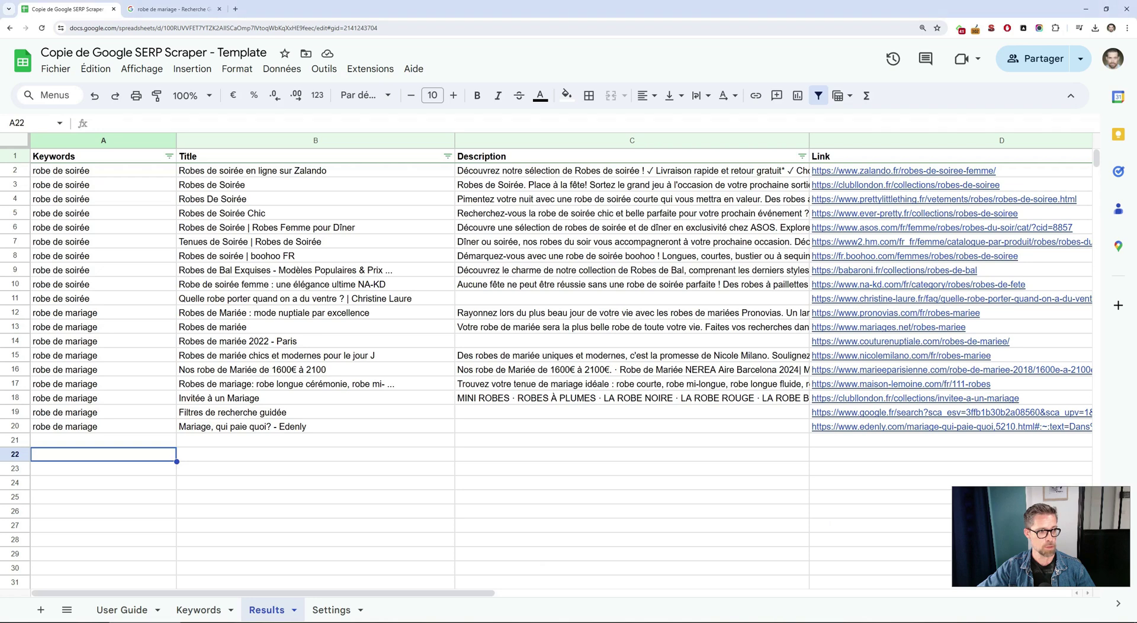
click(327, 610)
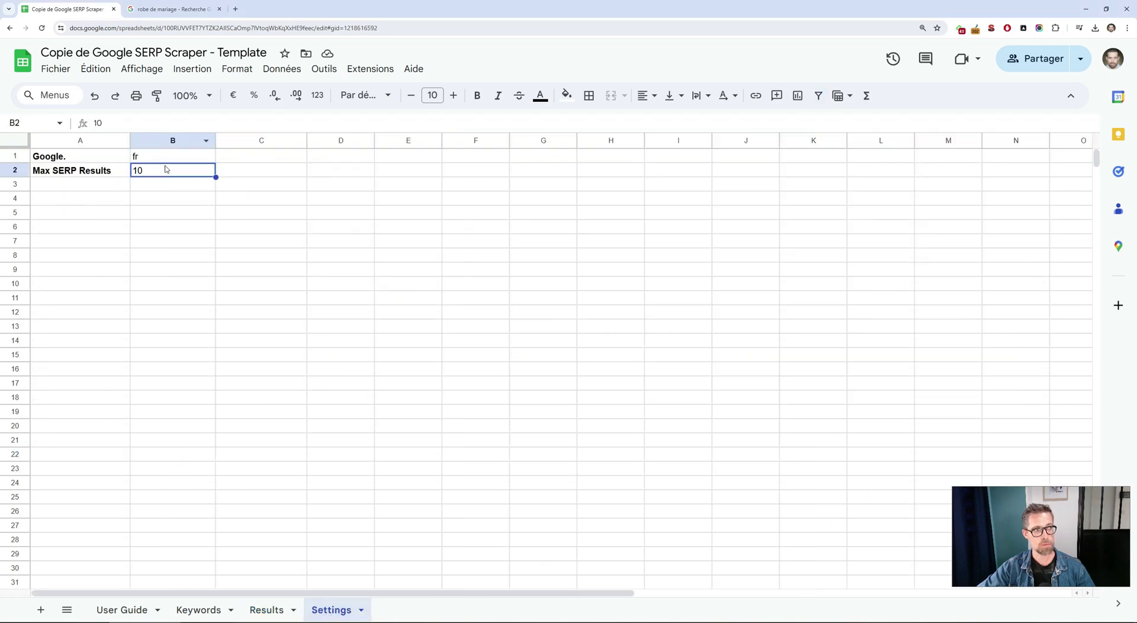
click(90, 156)
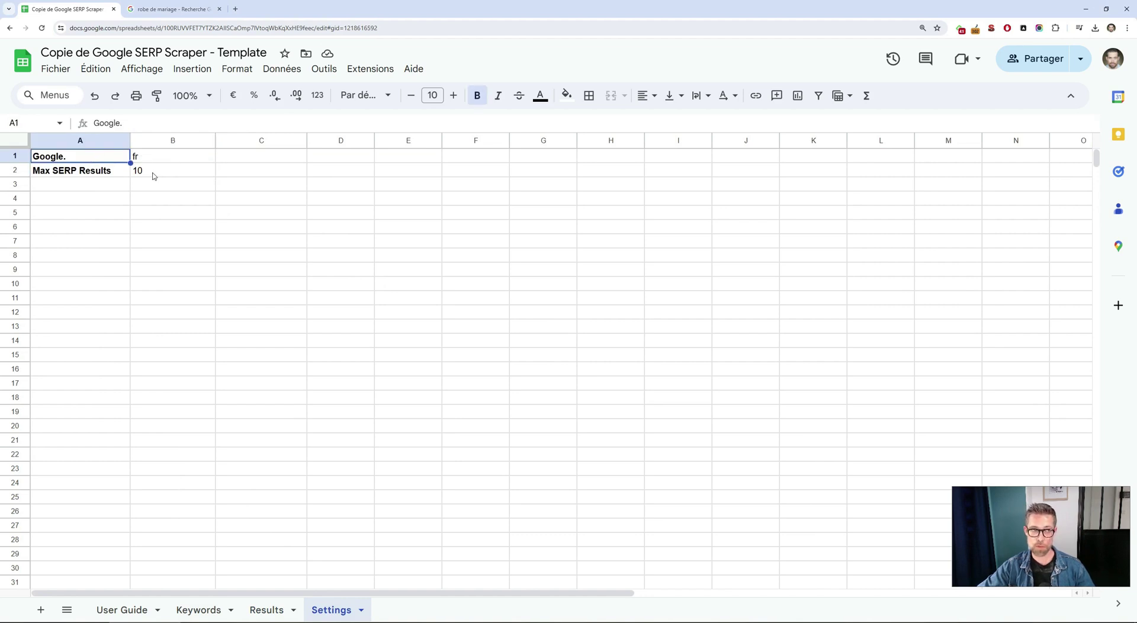
key(alt+Tab)
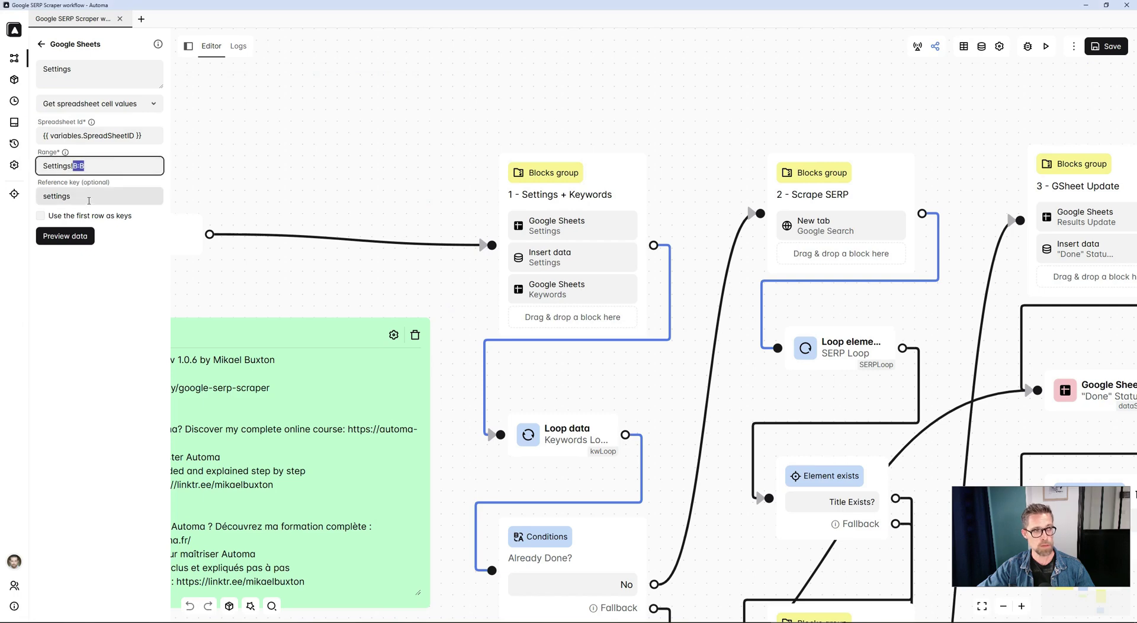
mouse_move(571, 273)
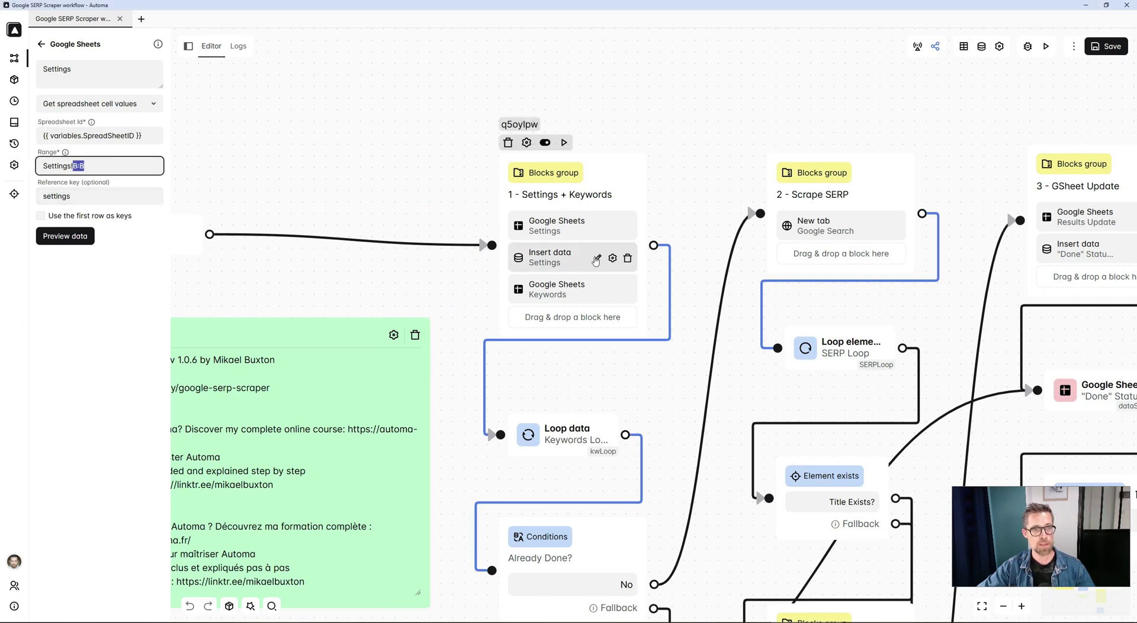
click(598, 259)
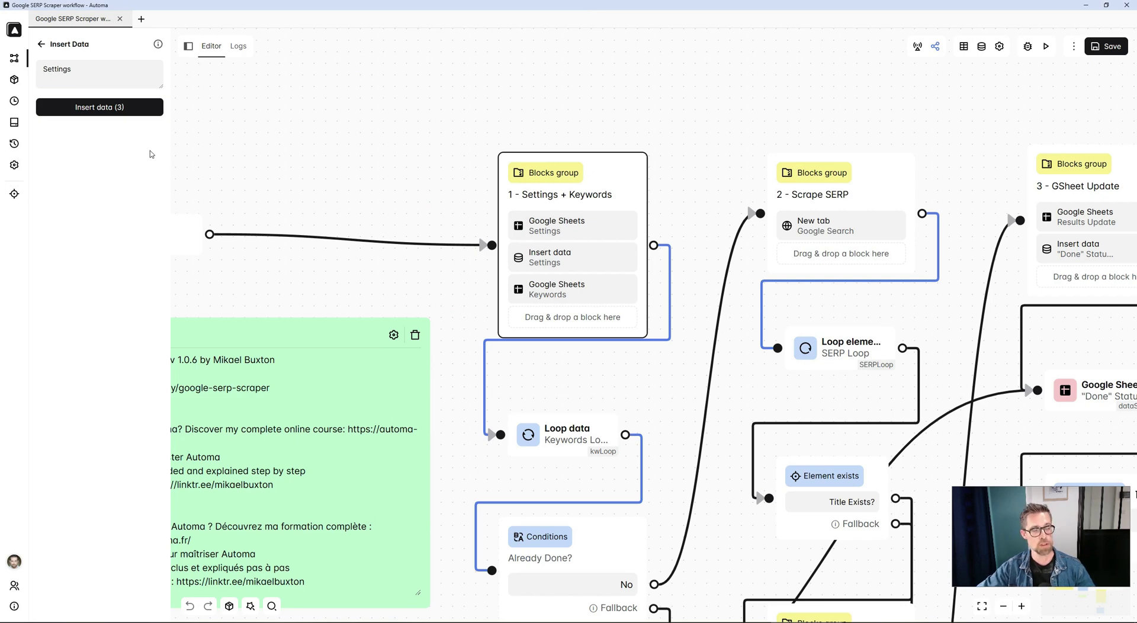
Match the google insert-data variable to the language value fr in Settings cell B1
click(100, 107)
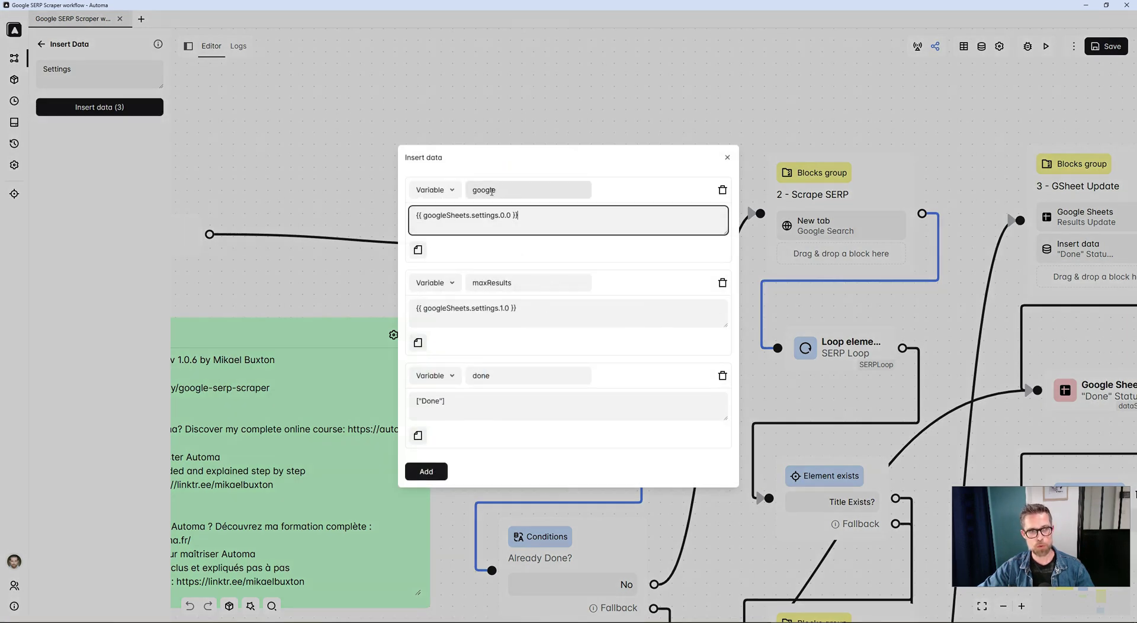
double_click(492, 191)
click(507, 218)
key(alt+Tab)
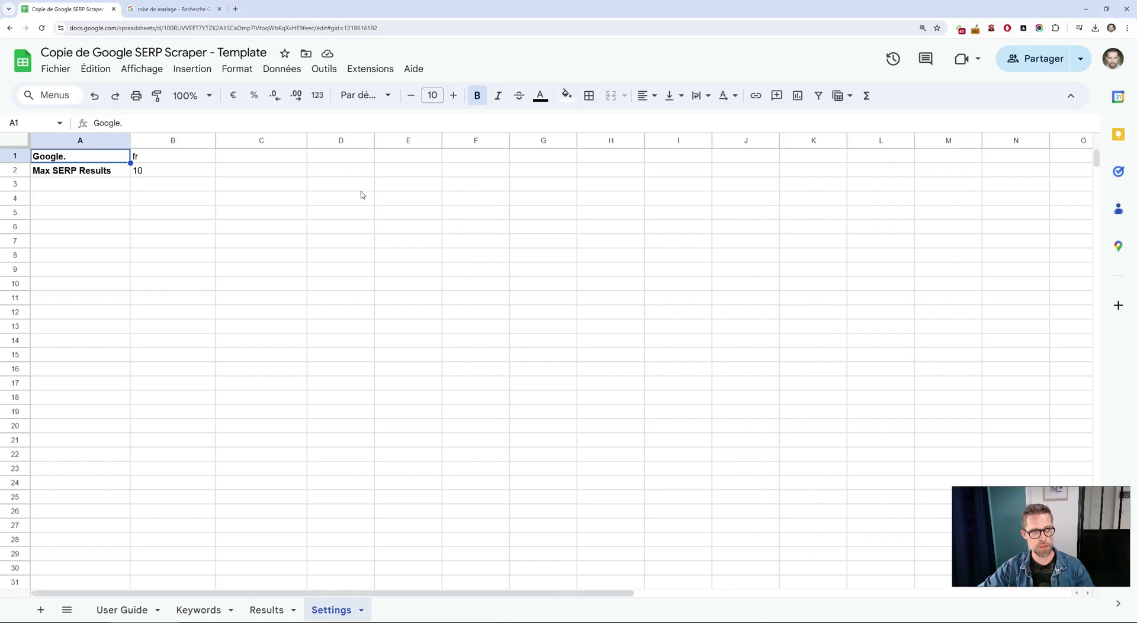
click(197, 163)
key(alt+Tab)
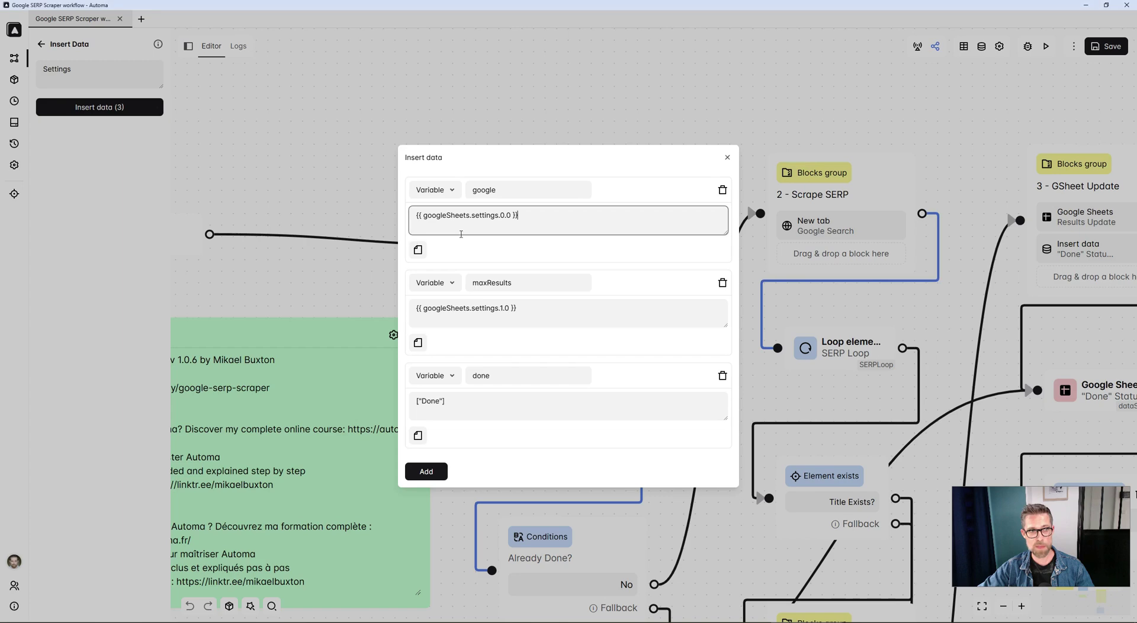
Match the maxResults variable to the Max SERP Results value 10 in cell B2
double_click(533, 289)
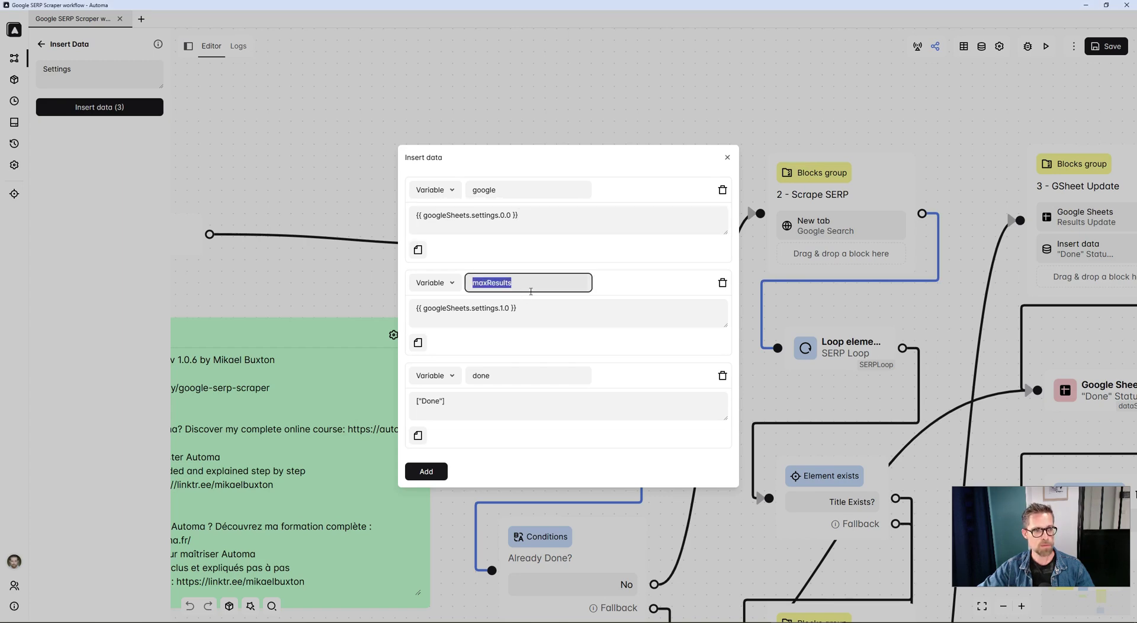
key(alt+Tab)
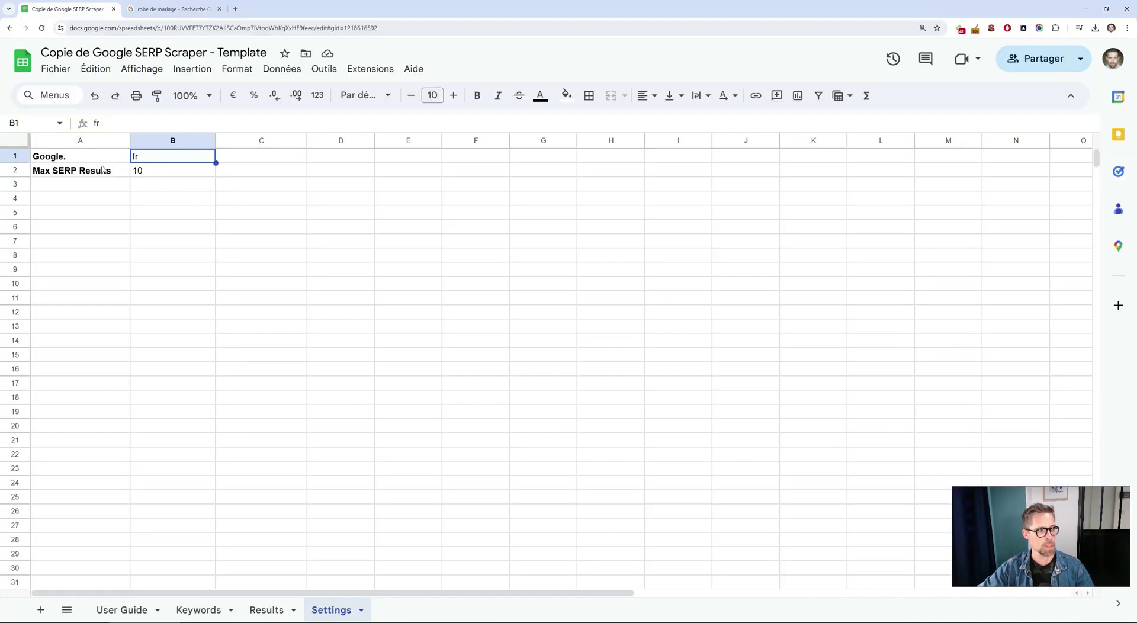
click(102, 172)
click(145, 174)
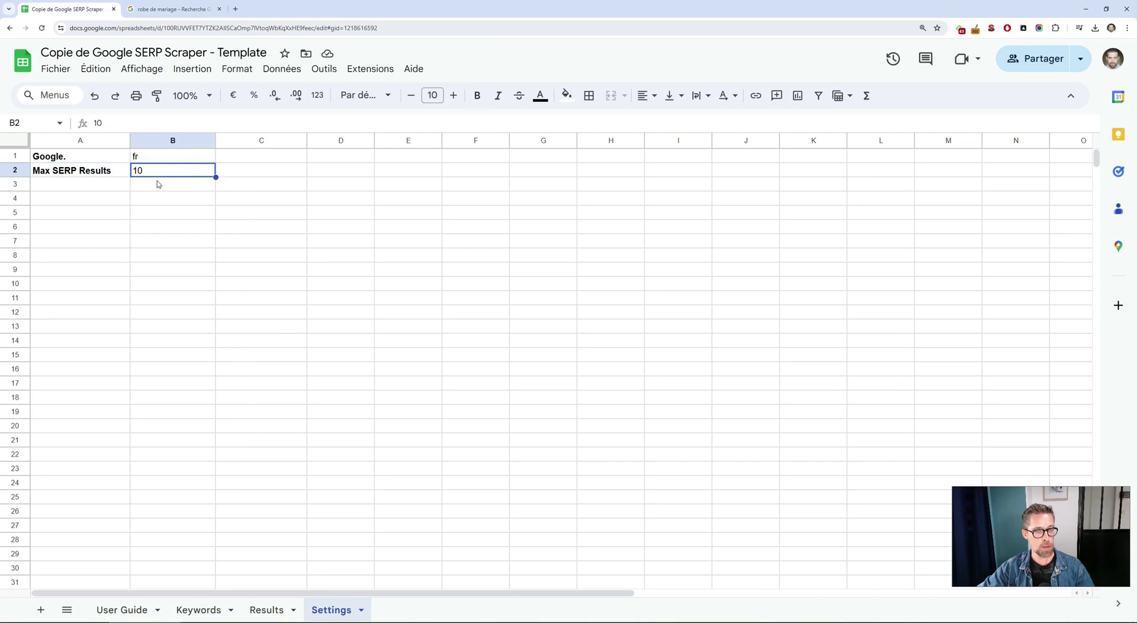
key(alt+Tab)
Trace the googleSheets.settings expressions to cells B1 and B2, and check the done variable's Done value
double_click(484, 189)
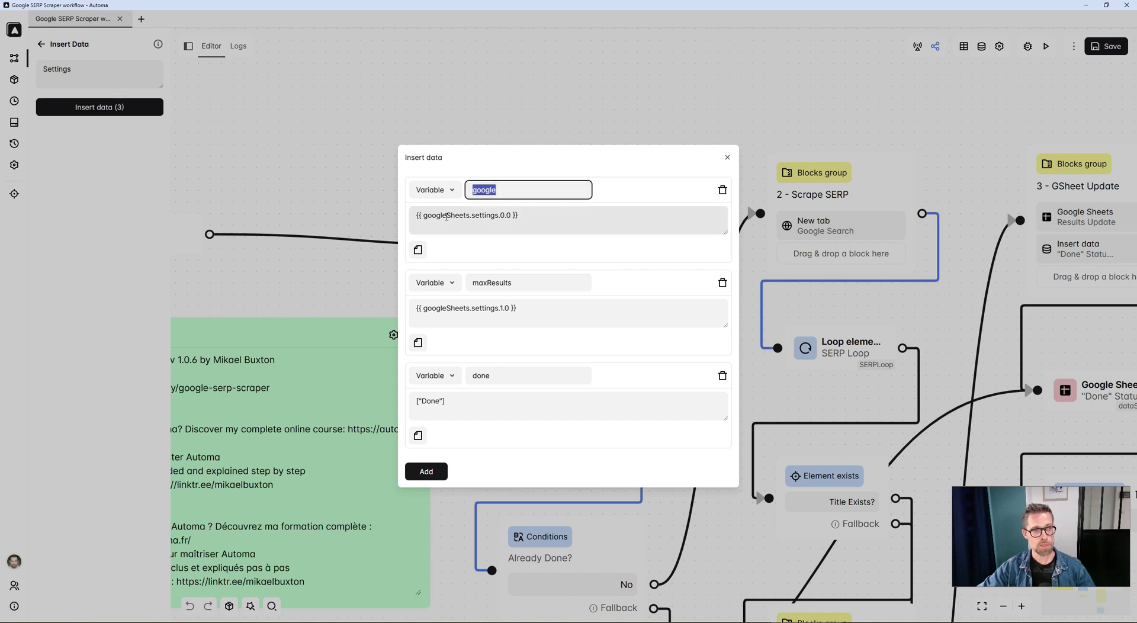
double_click(453, 216)
double_click(485, 227)
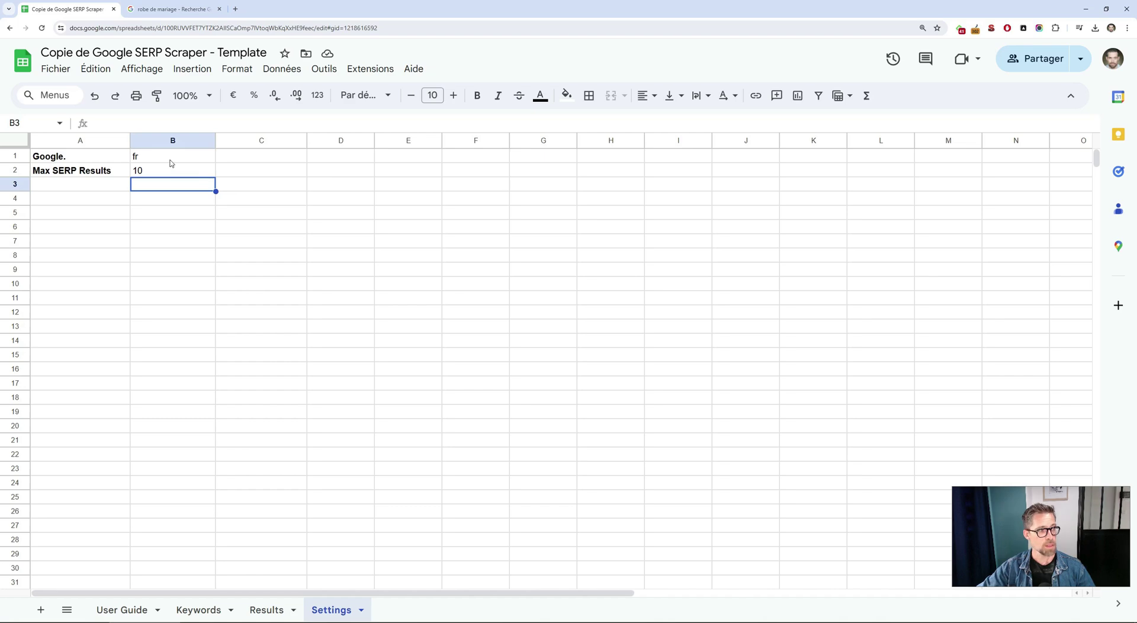
click(171, 163)
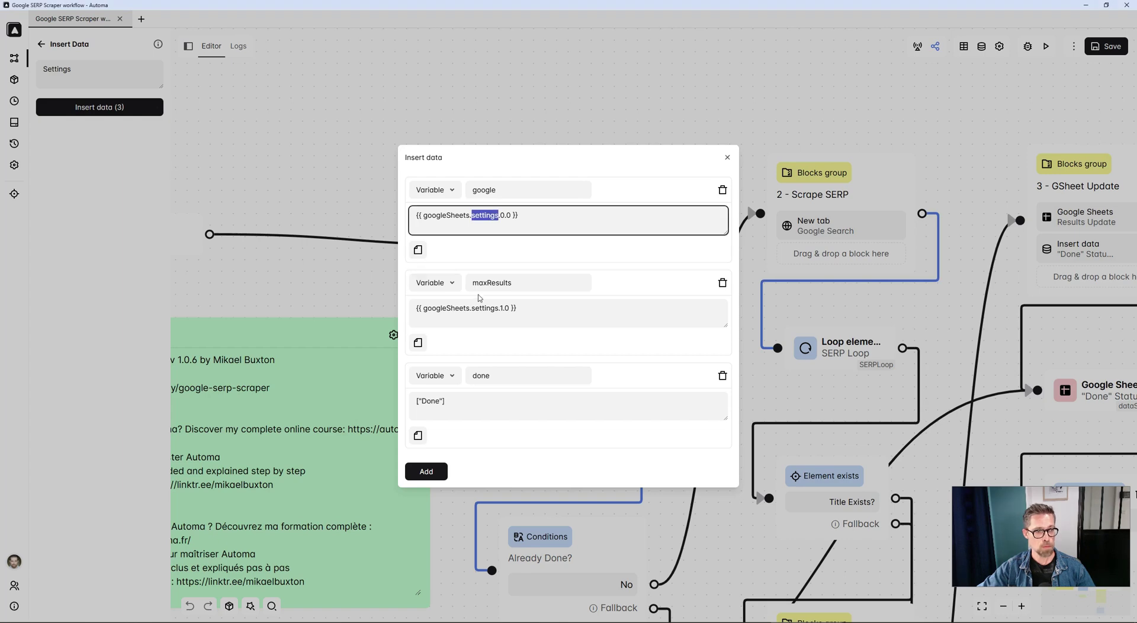
double_click(480, 283)
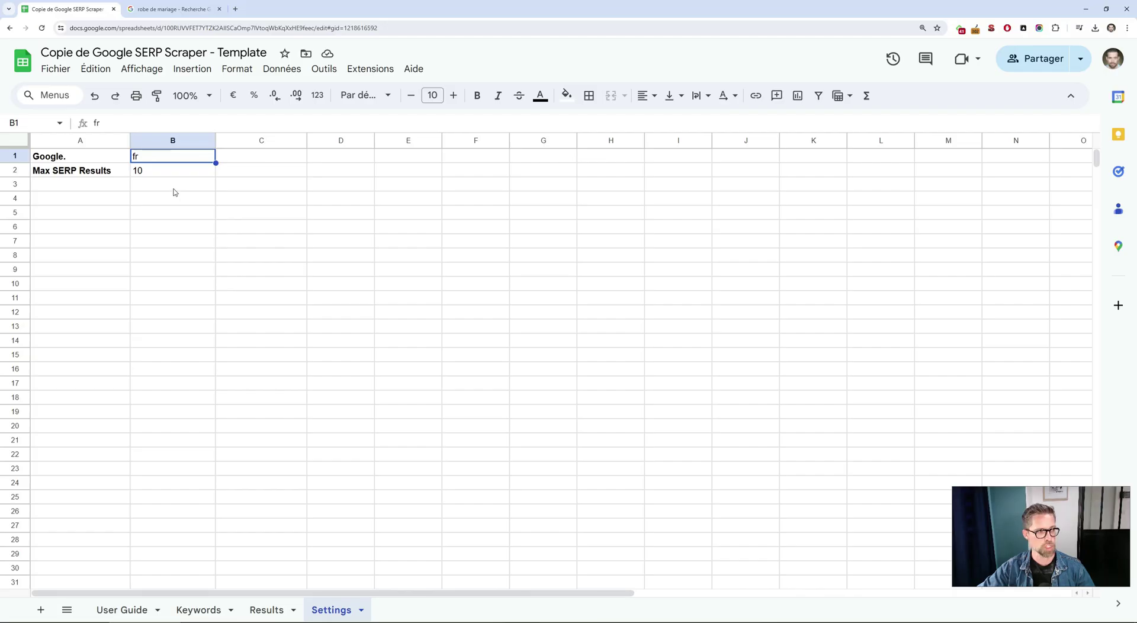
key(Down)
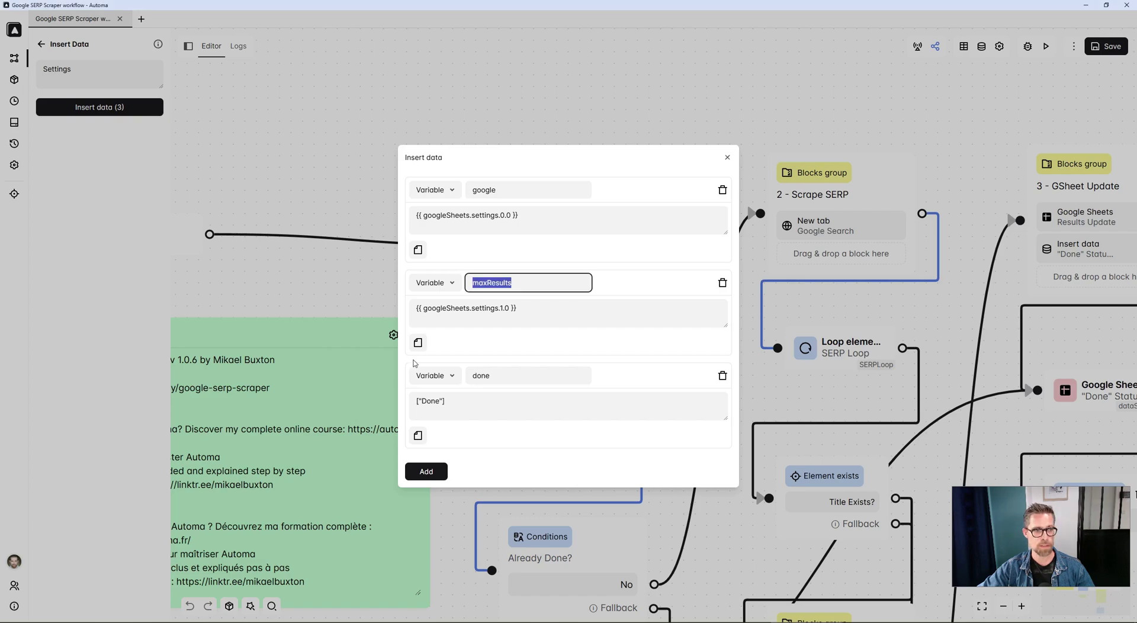
click(491, 402)
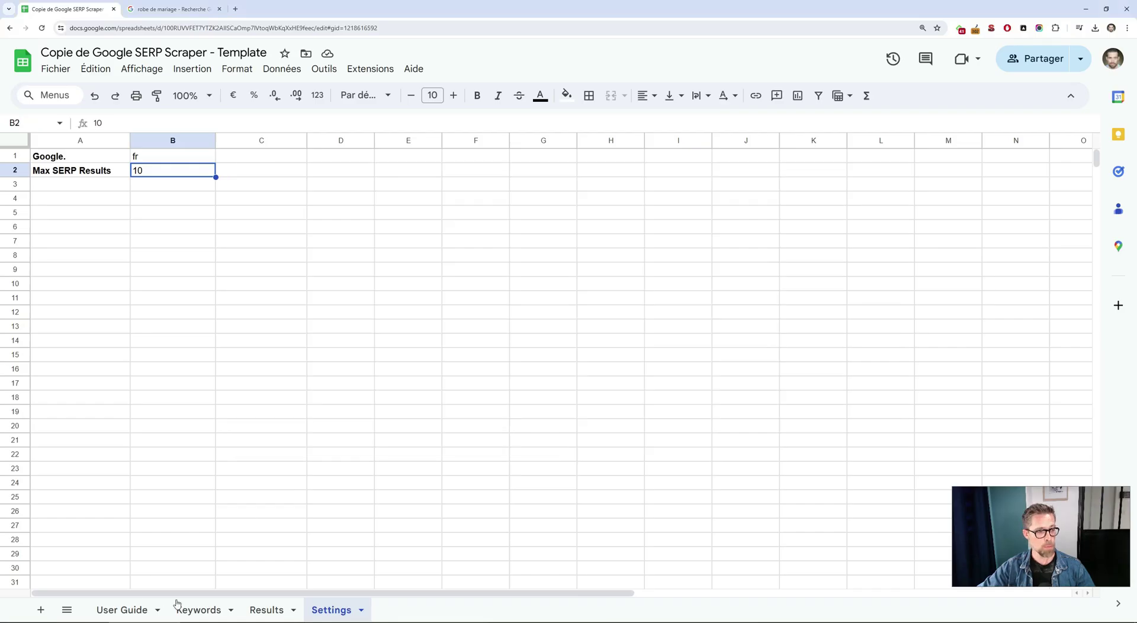
click(195, 610)
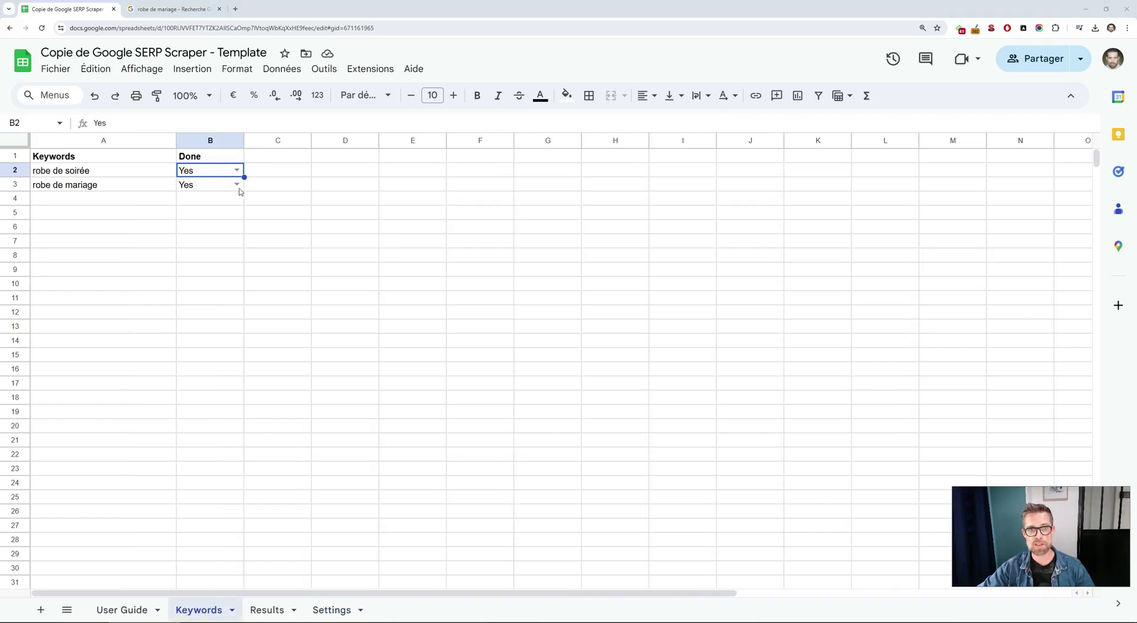
key(alt+Tab)
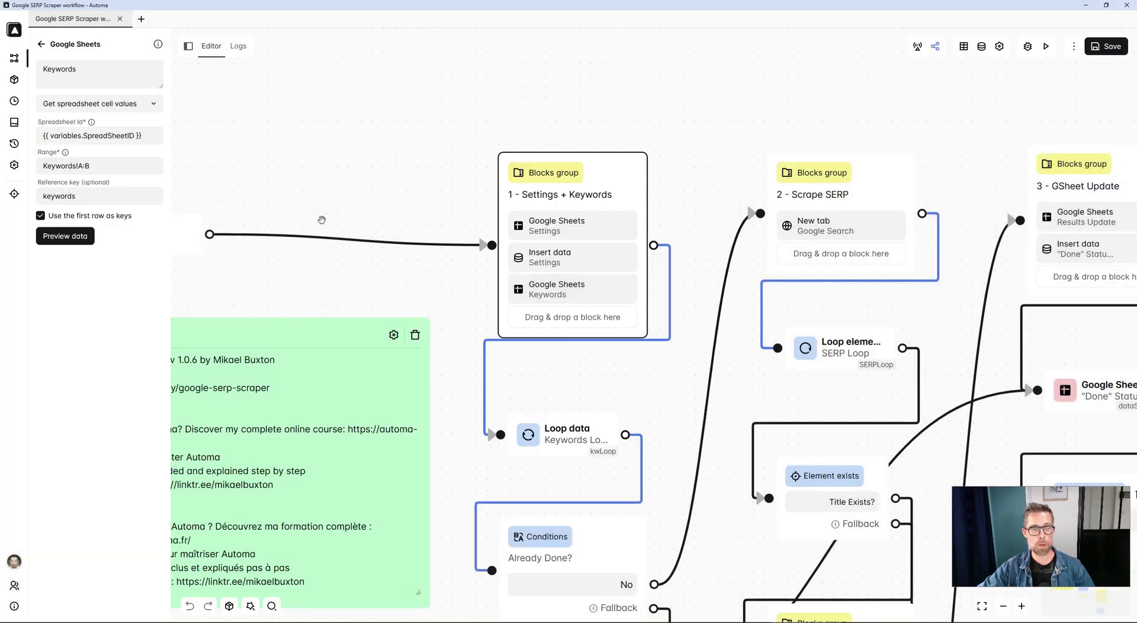
double_click(65, 166)
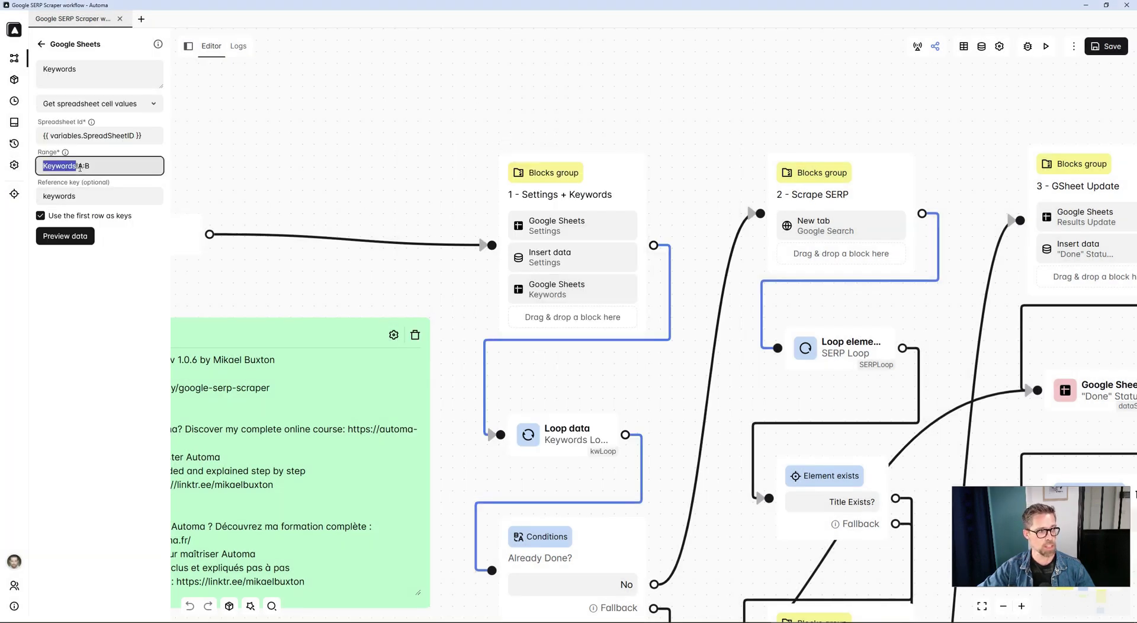
drag(79, 167, 89, 166)
key(alt+Tab)
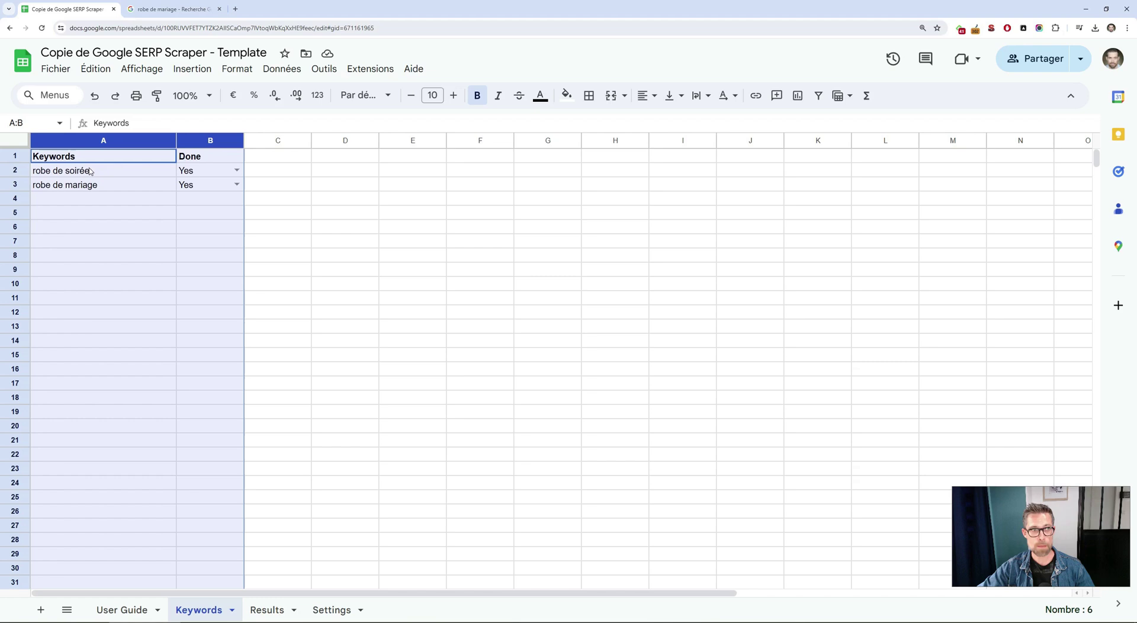
click(118, 226)
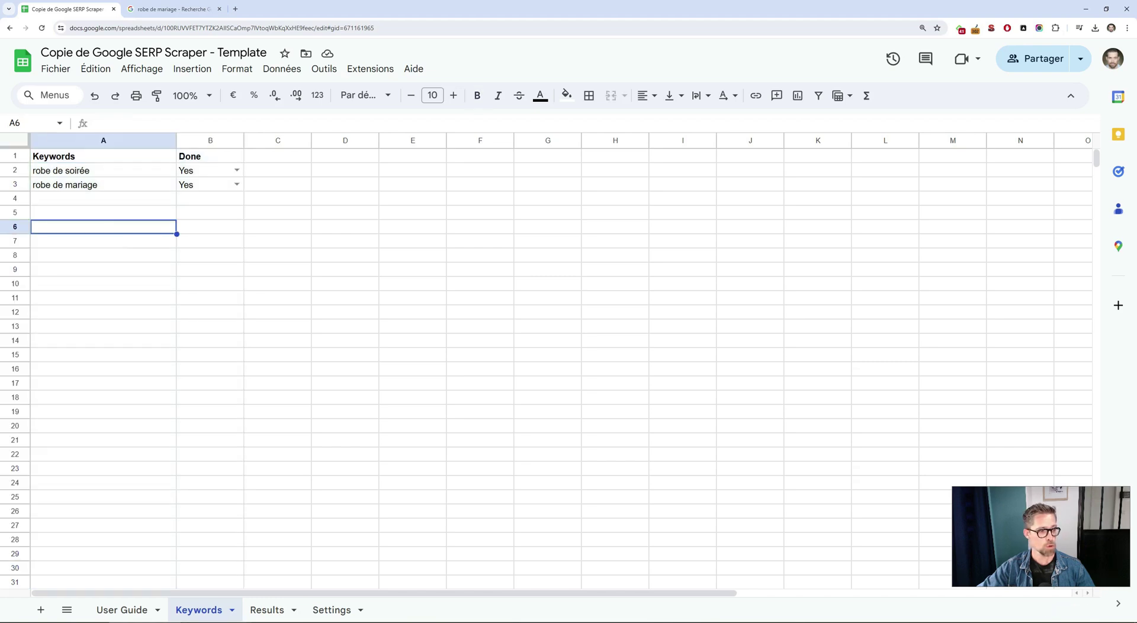
click(134, 142)
click(181, 142)
key(alt+Tab)
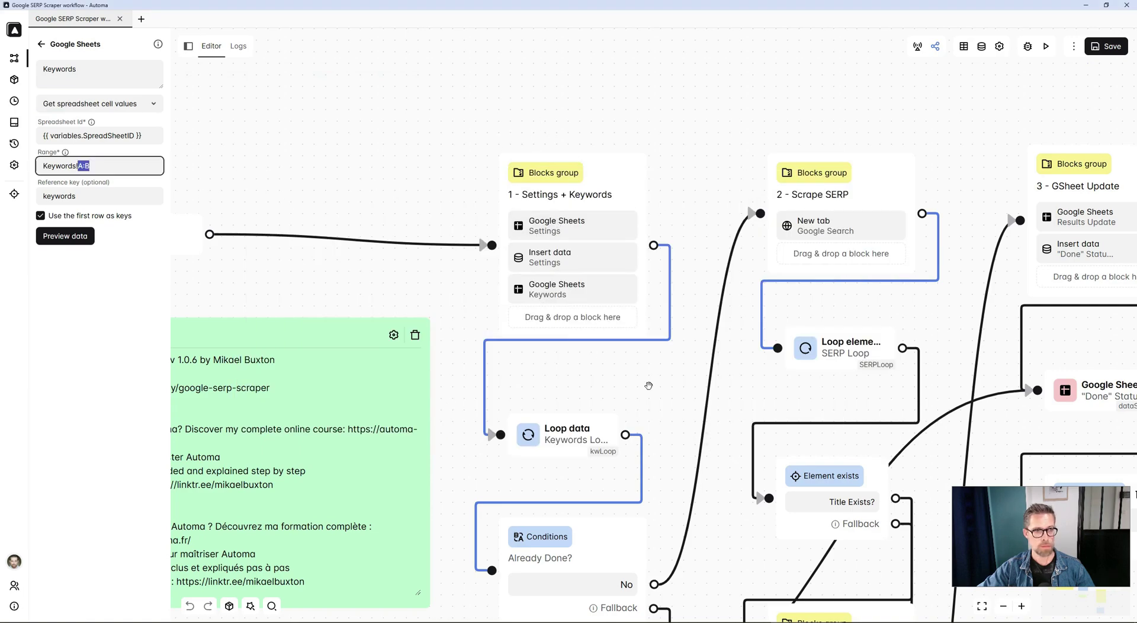
scroll(518, 236, down, 5)
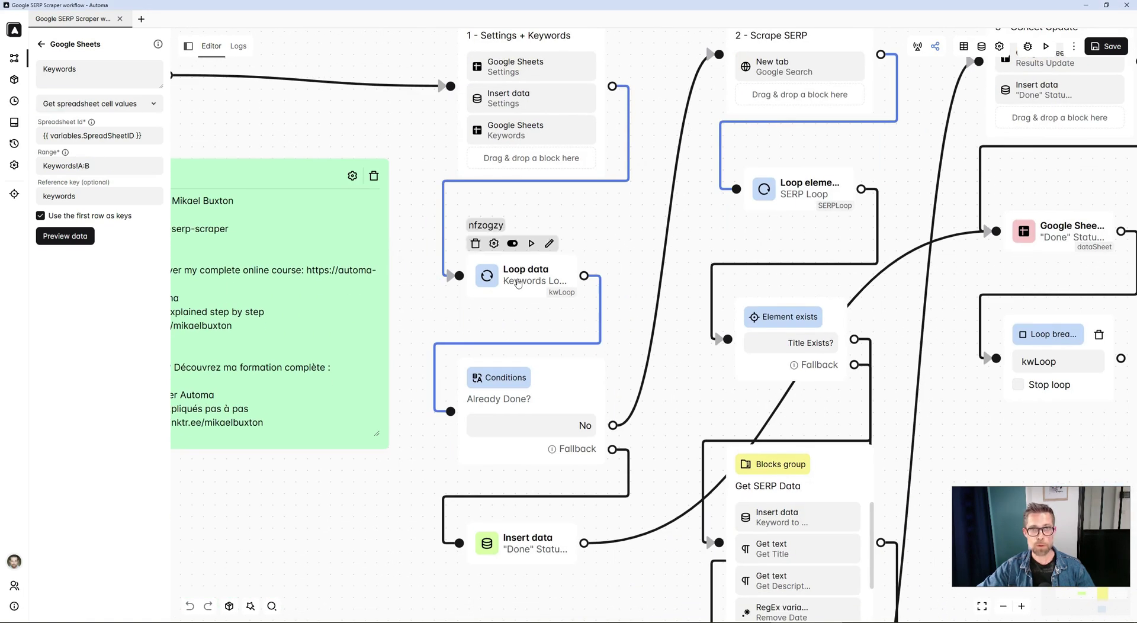
key(alt+Tab)
click(145, 228)
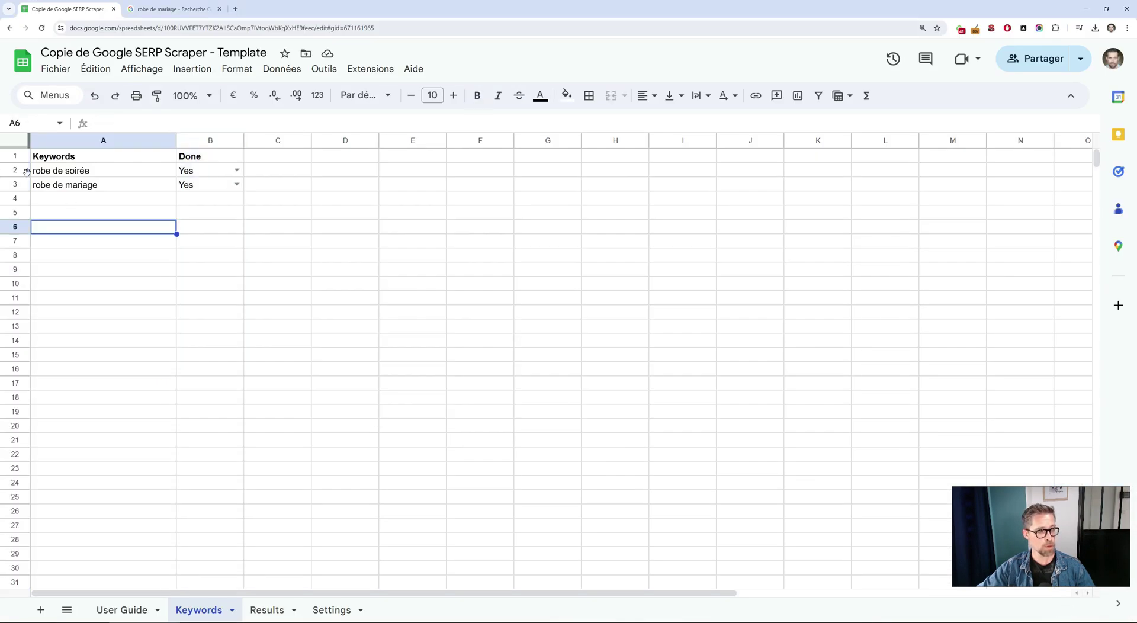
Check that the kwLoop Loop data block iterates the Google Sheets keyword rows 2–30
drag(25, 174, 18, 568)
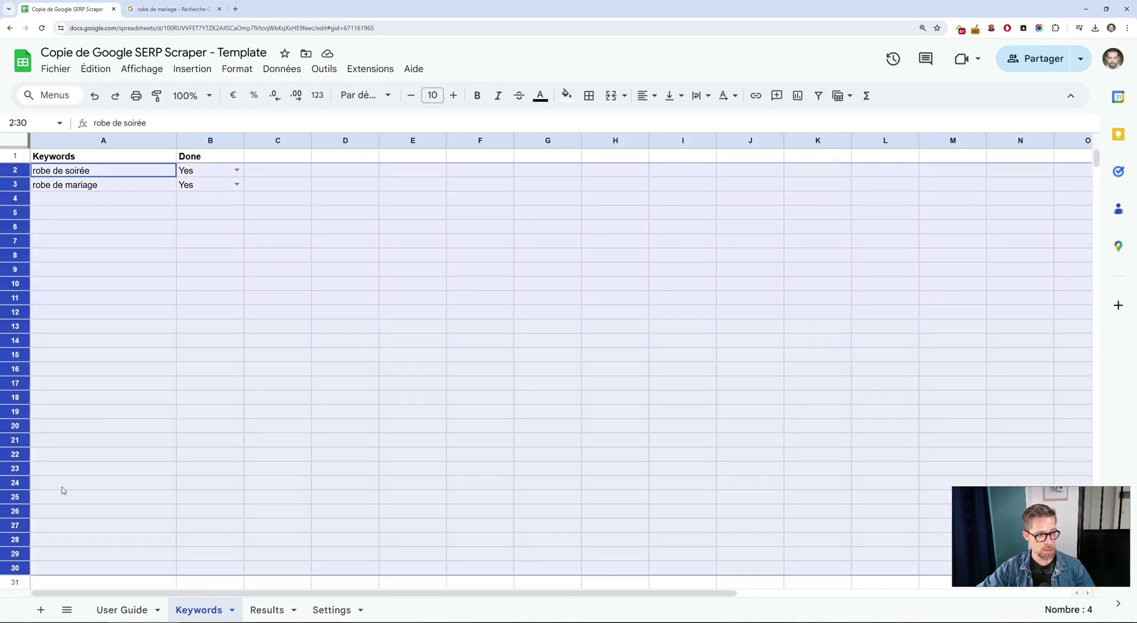
key(alt+Tab)
double_click(516, 292)
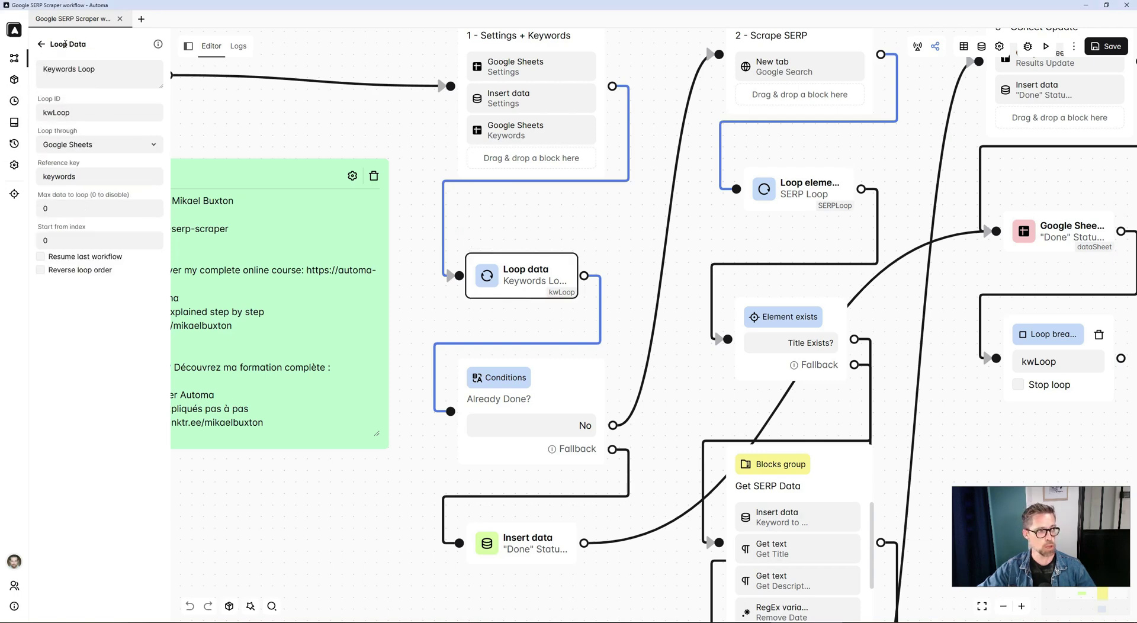
double_click(56, 112)
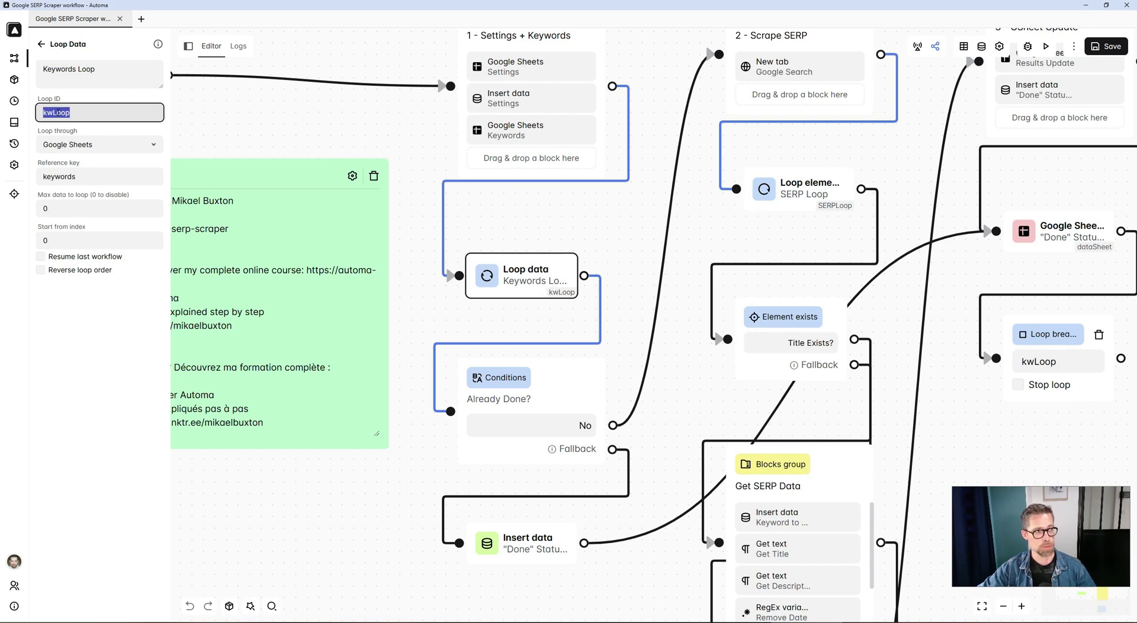
click(90, 145)
click(68, 177)
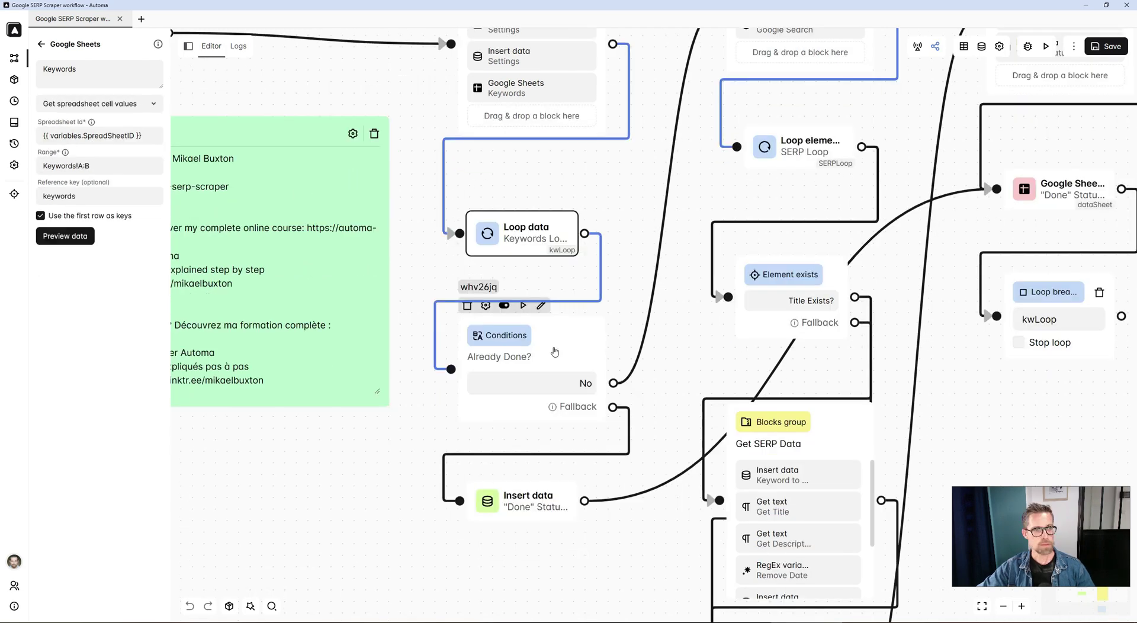
click(554, 352)
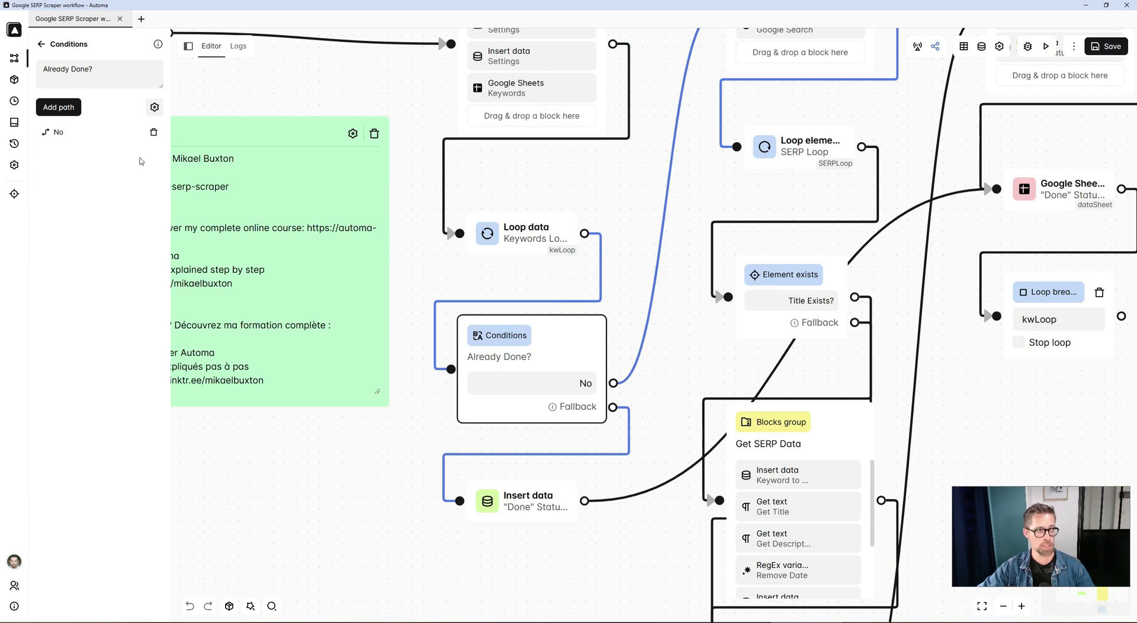
Inspect the No path rule comparing loopData.kwLoop.Done with No, versus the Yes in cell B2
mouse_move(141, 136)
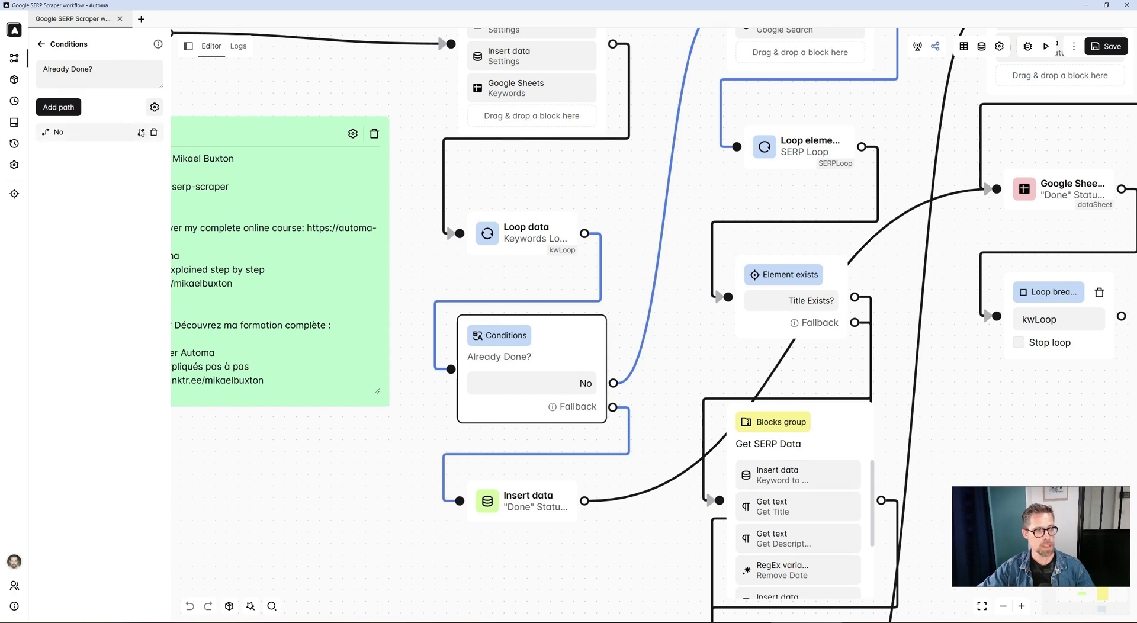
click(142, 132)
click(516, 87)
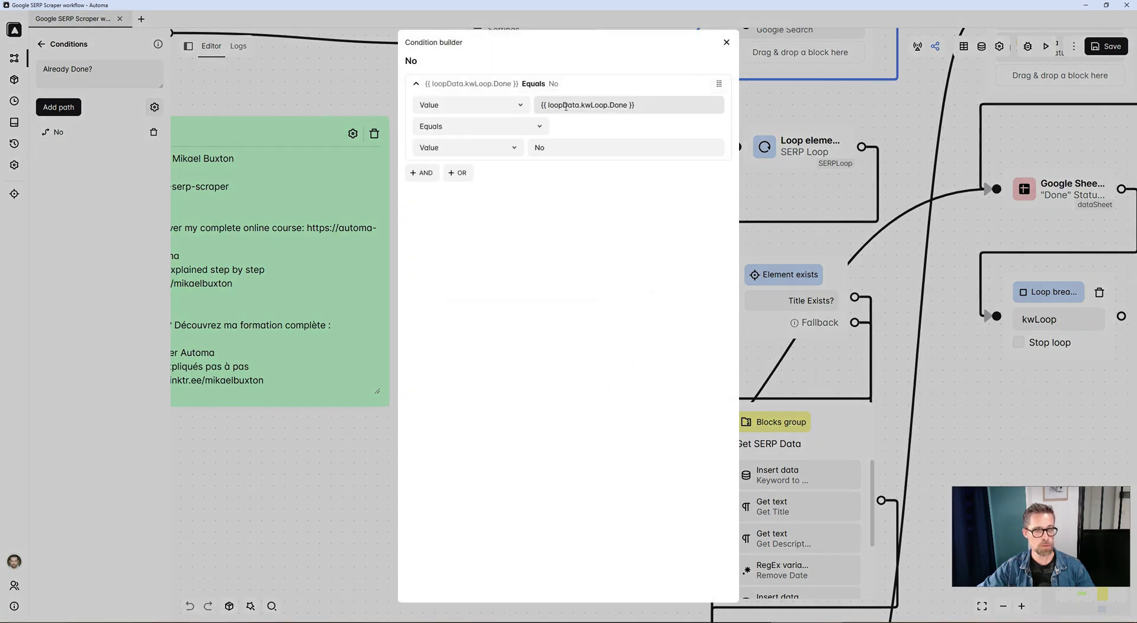
drag(540, 104, 633, 104)
click(630, 104)
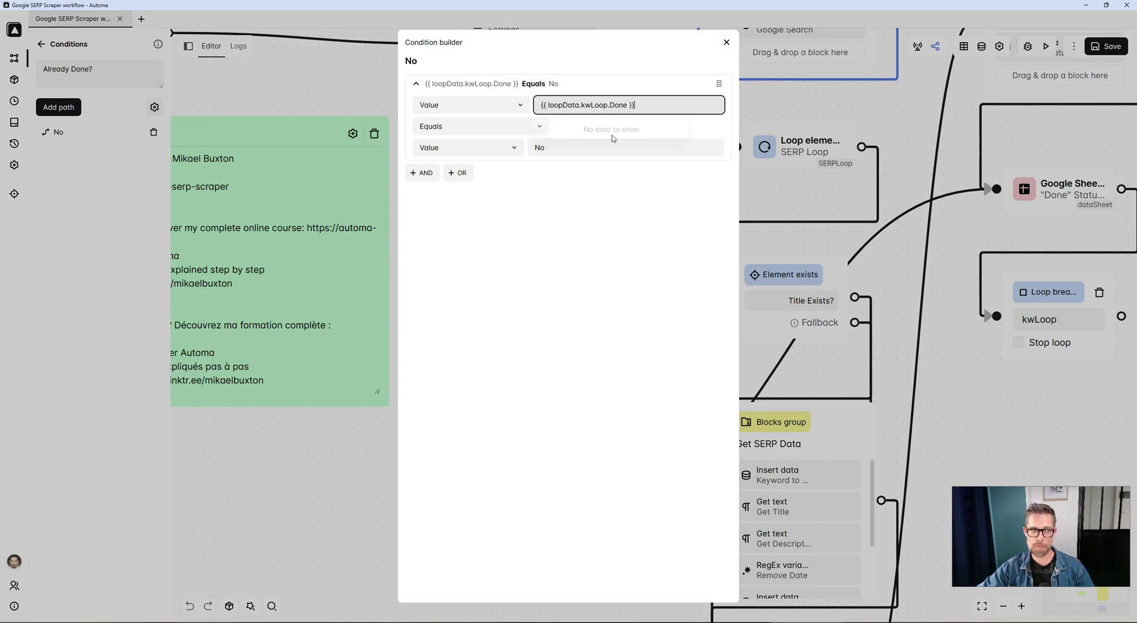
click(565, 146)
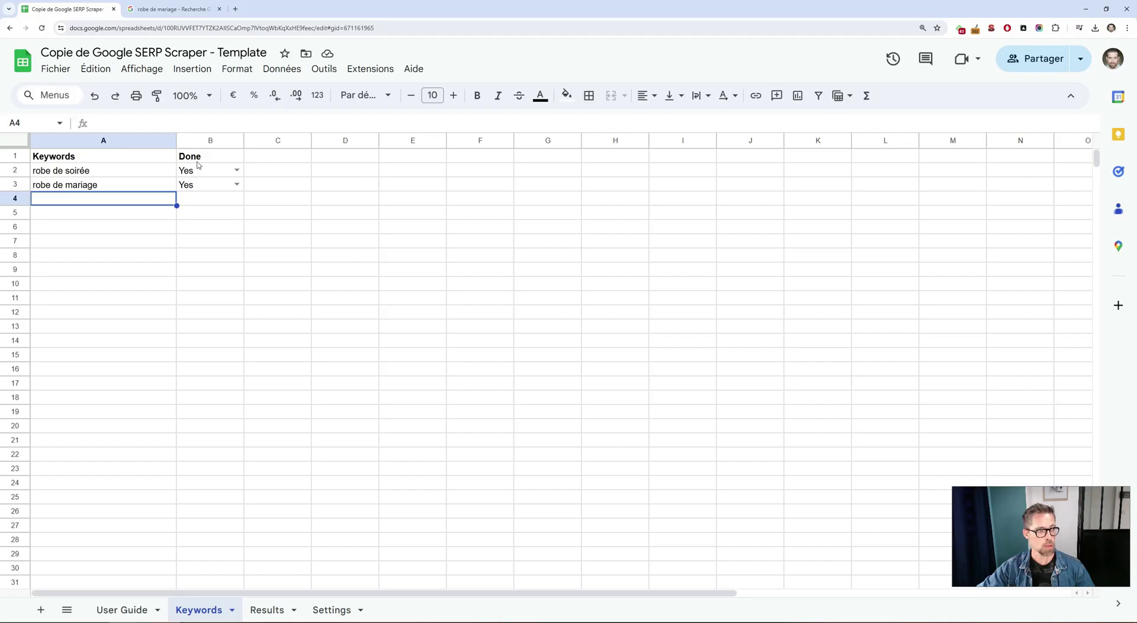
click(198, 172)
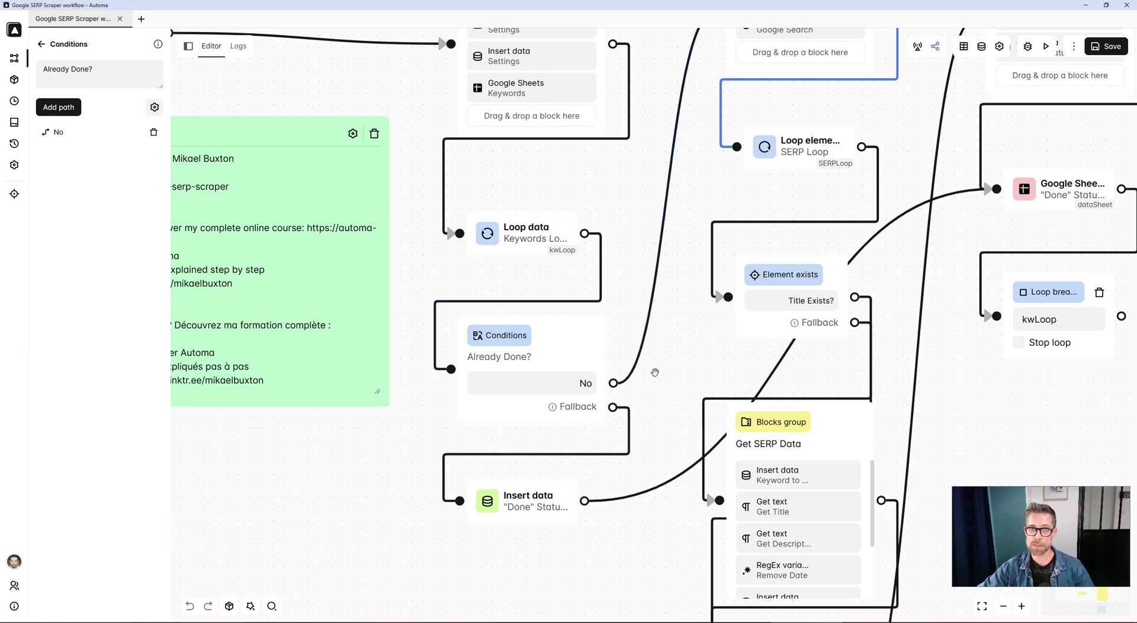
scroll(655, 371, down, 5)
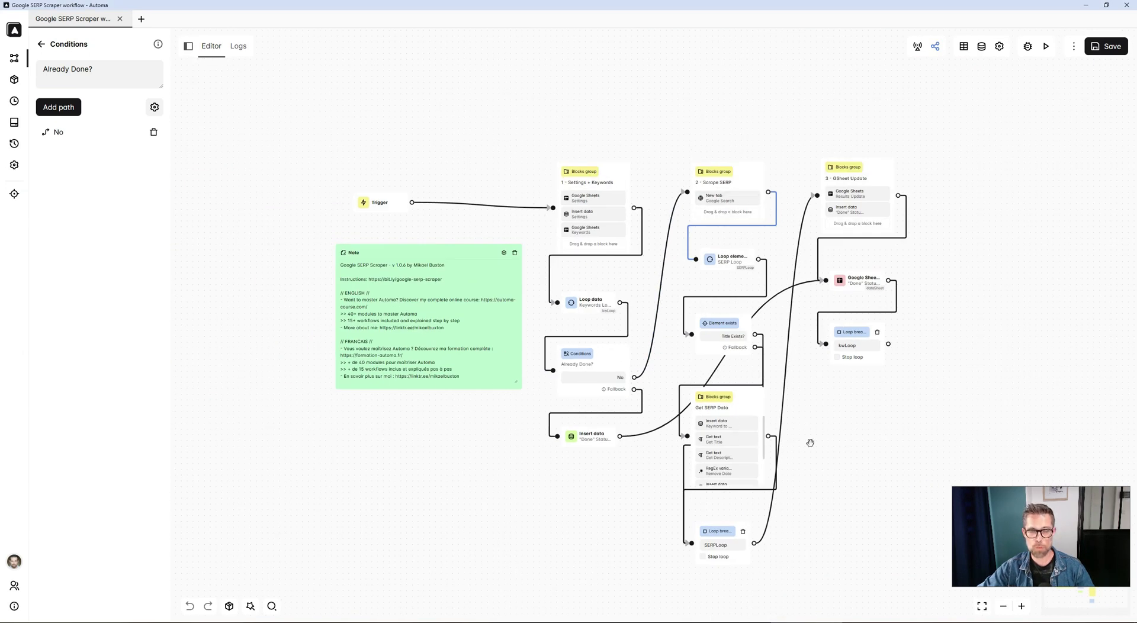
scroll(875, 408, up, 3)
mouse_move(473, 328)
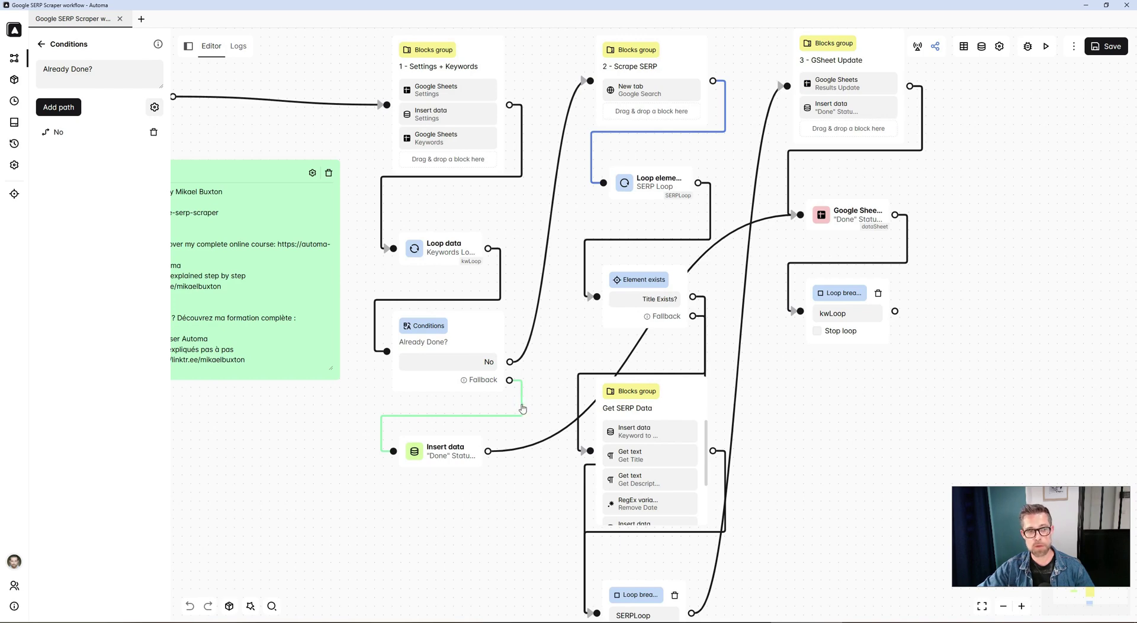
Compare the Done column with the "Done" Status Update block updating Keywords!B:B as RAW input
click(446, 468)
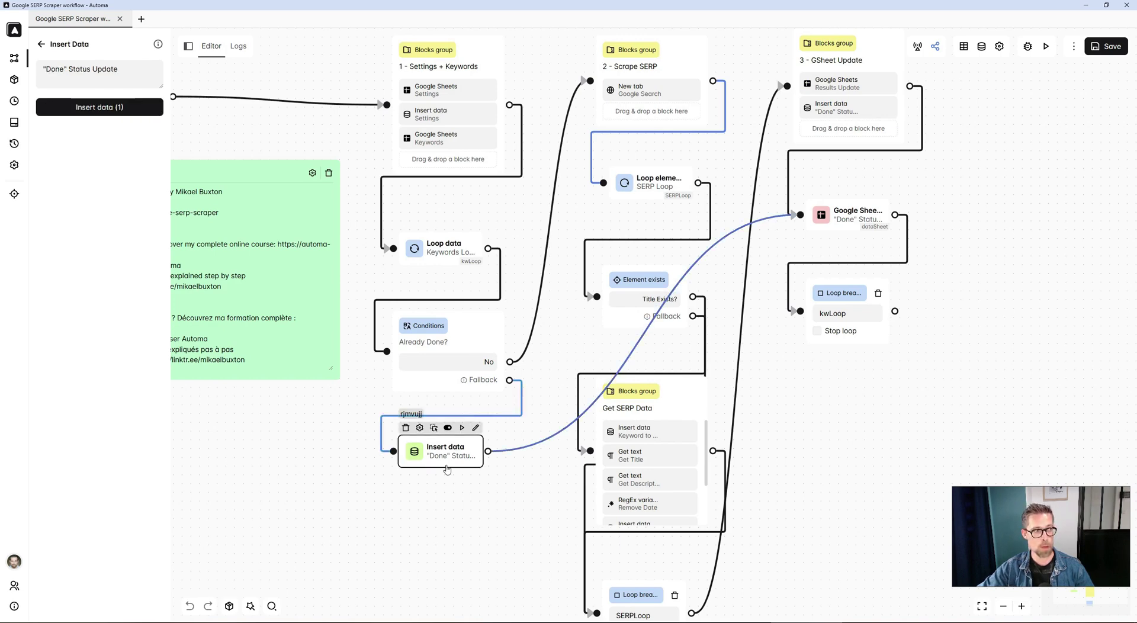
key(alt+Tab)
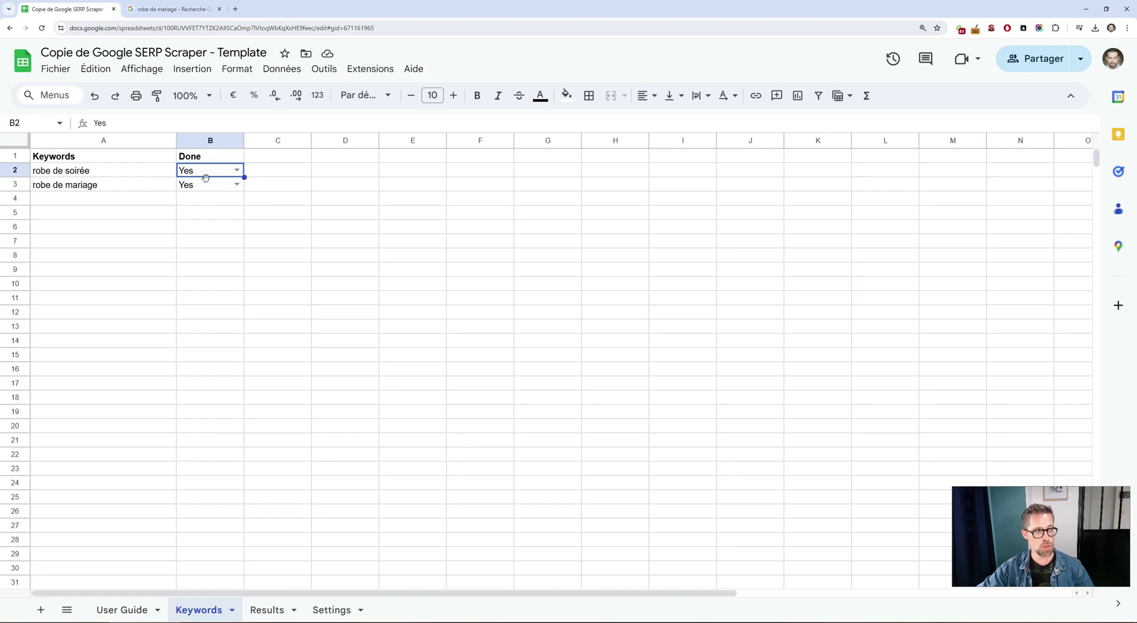
key(alt+Tab)
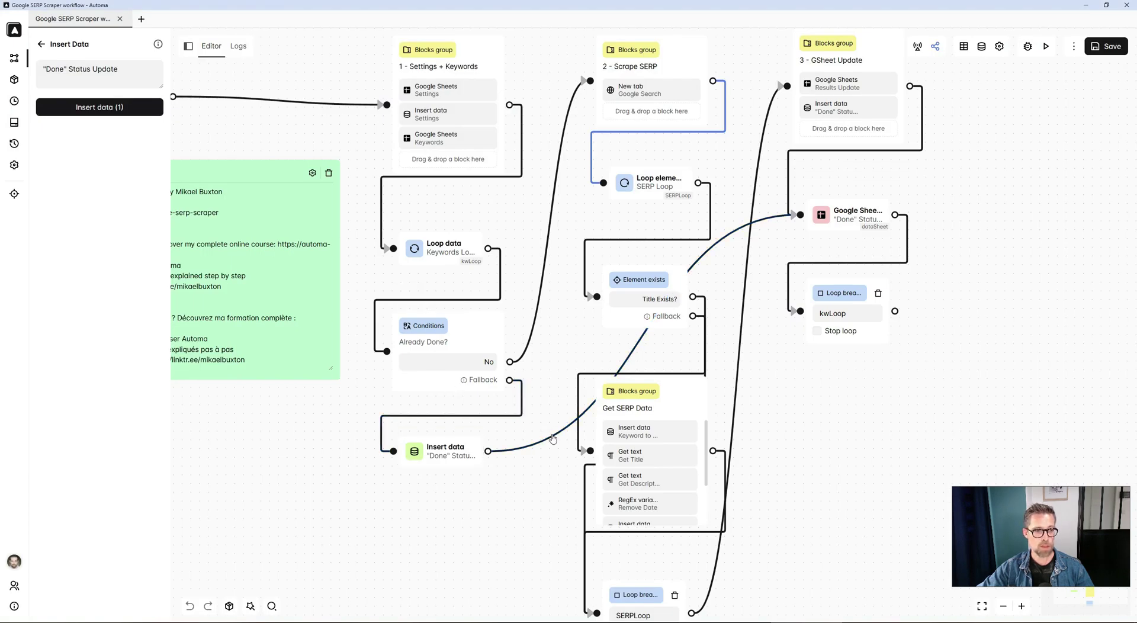
double_click(832, 222)
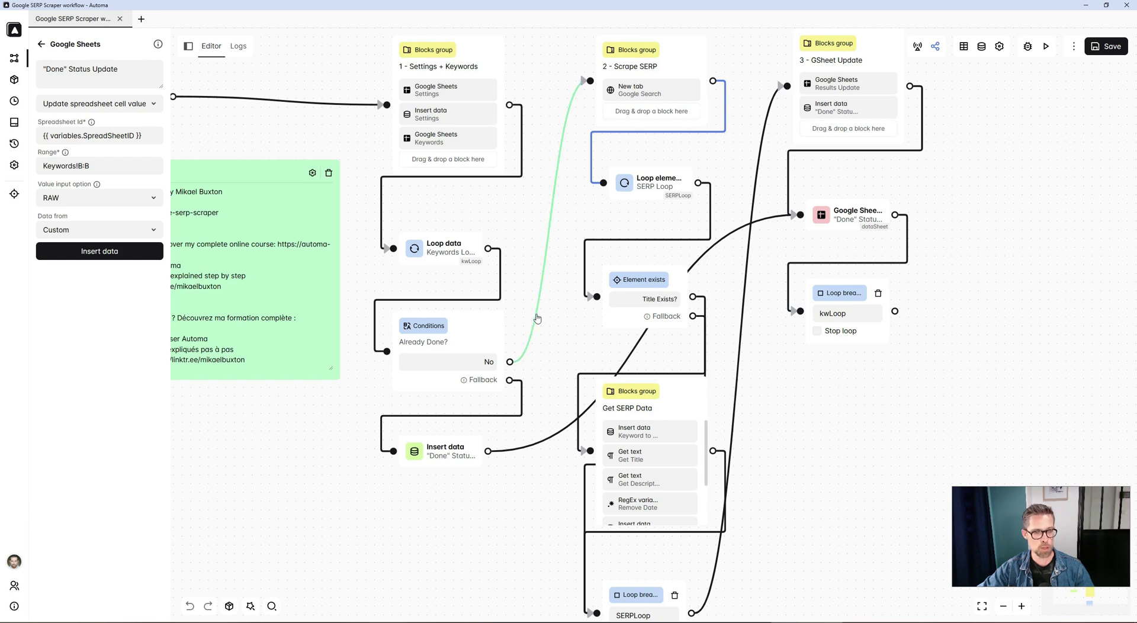
scroll(536, 332, up, 4)
scroll(535, 331, right, 2)
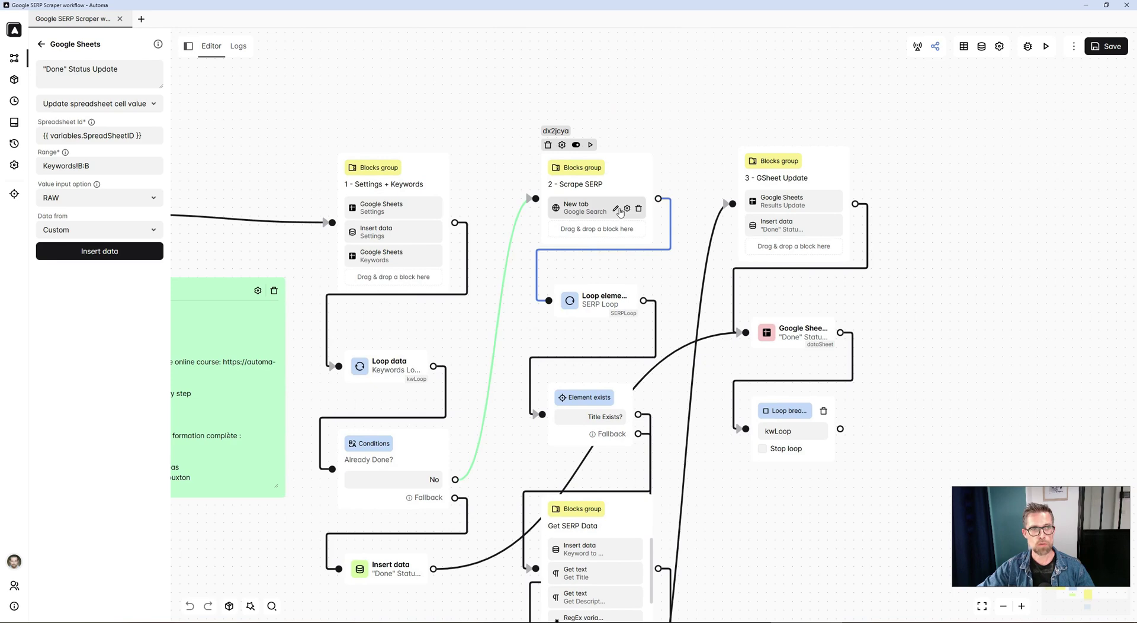
Enlarge the Google Search New Tab block's URL box and highlight its keyword q= part
click(614, 210)
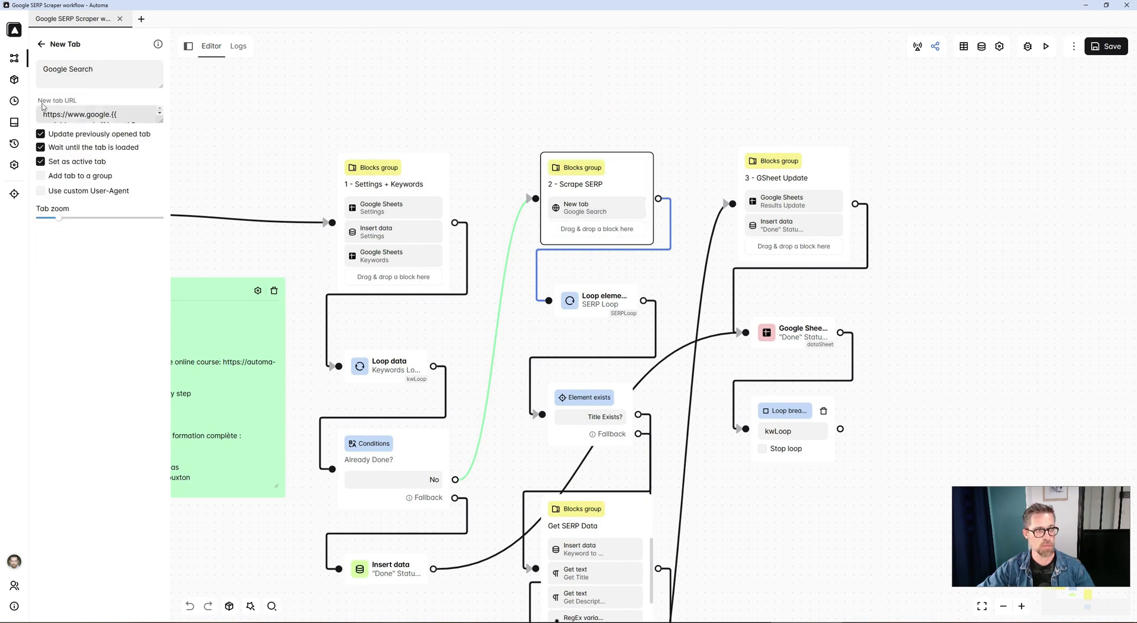
drag(161, 121, 161, 235)
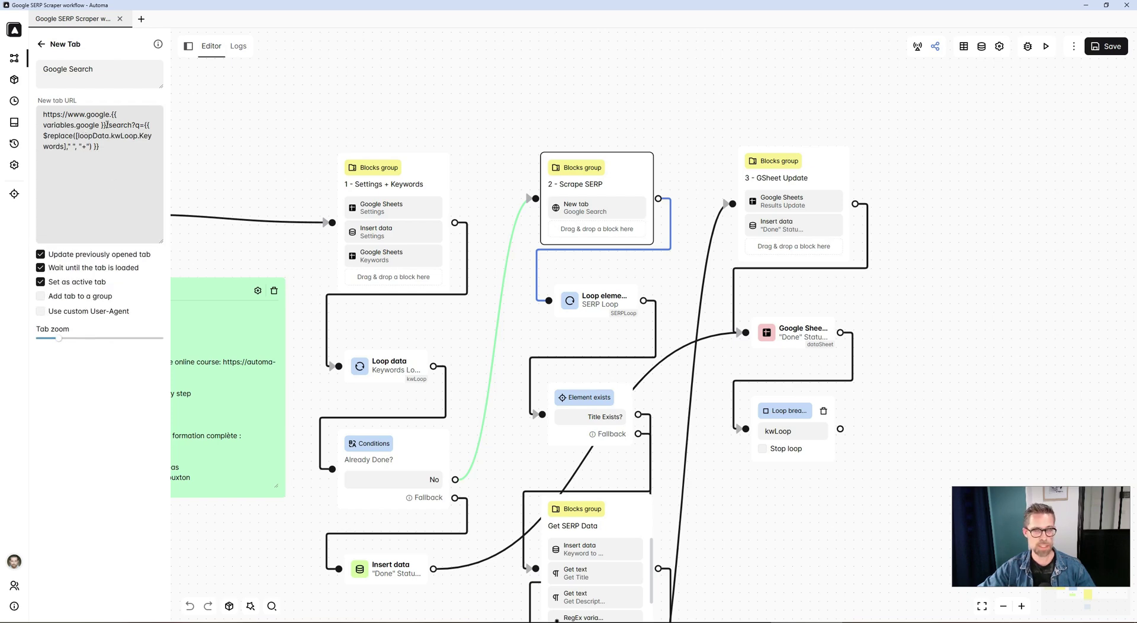
click(121, 126)
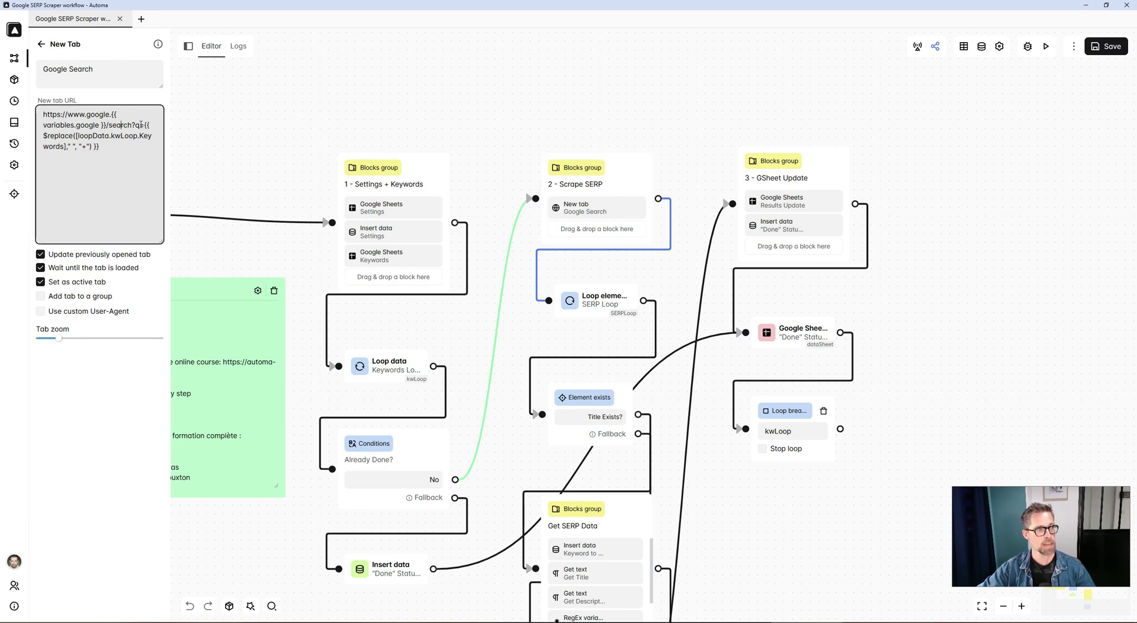
drag(144, 125, 145, 148)
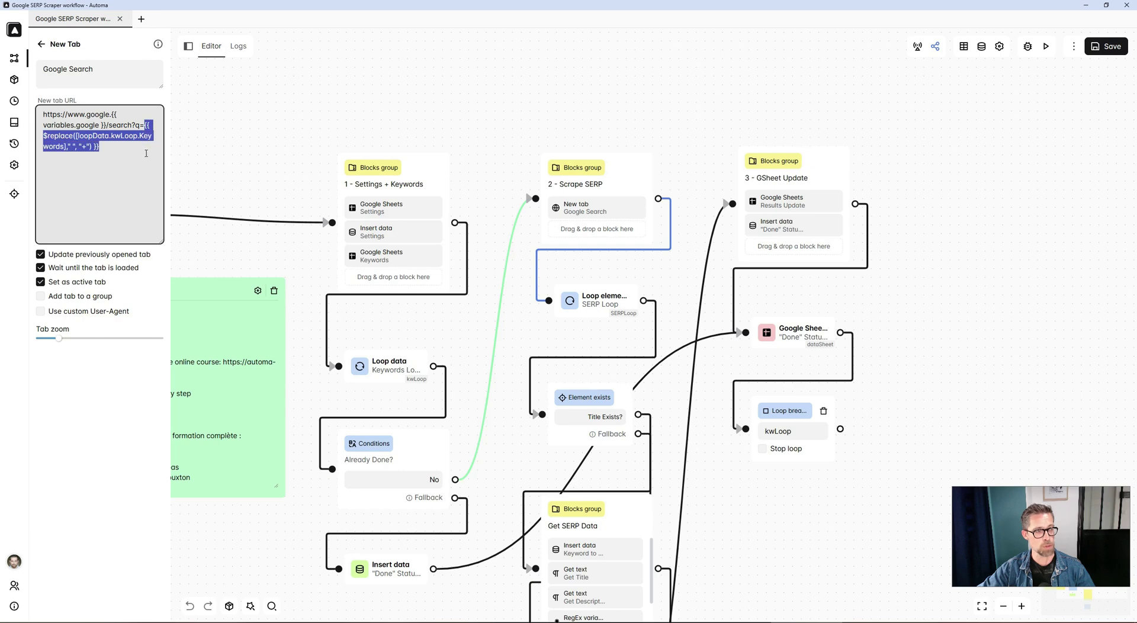
mouse_move(594, 308)
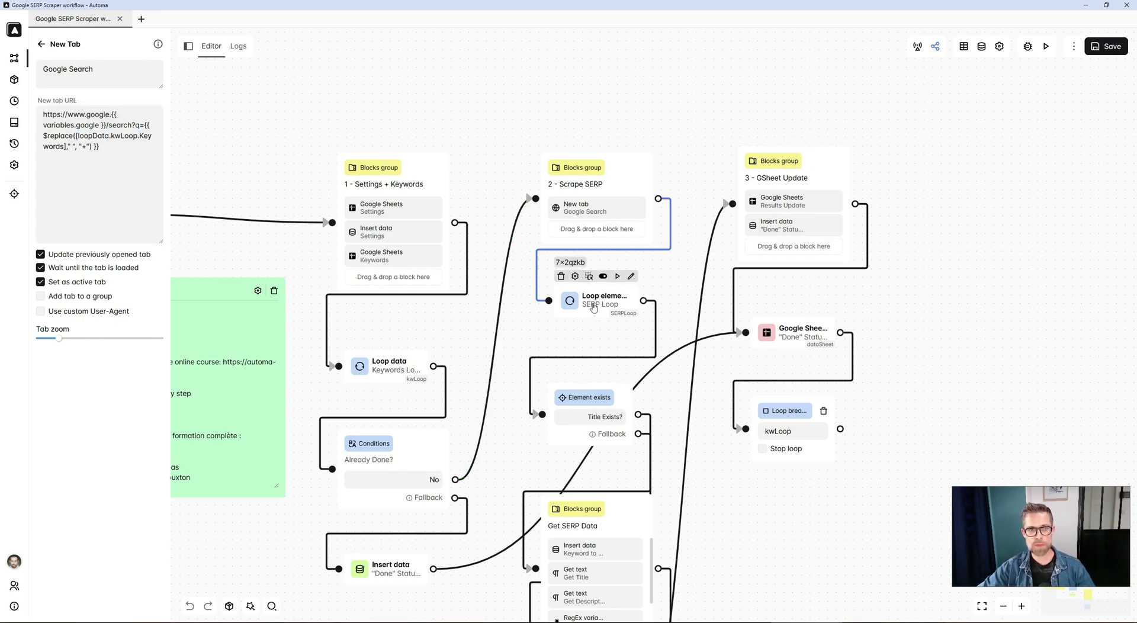
Review the SERP Loop block's CSS selector, then bring up Google's results for 'robe de mariage'
click(594, 308)
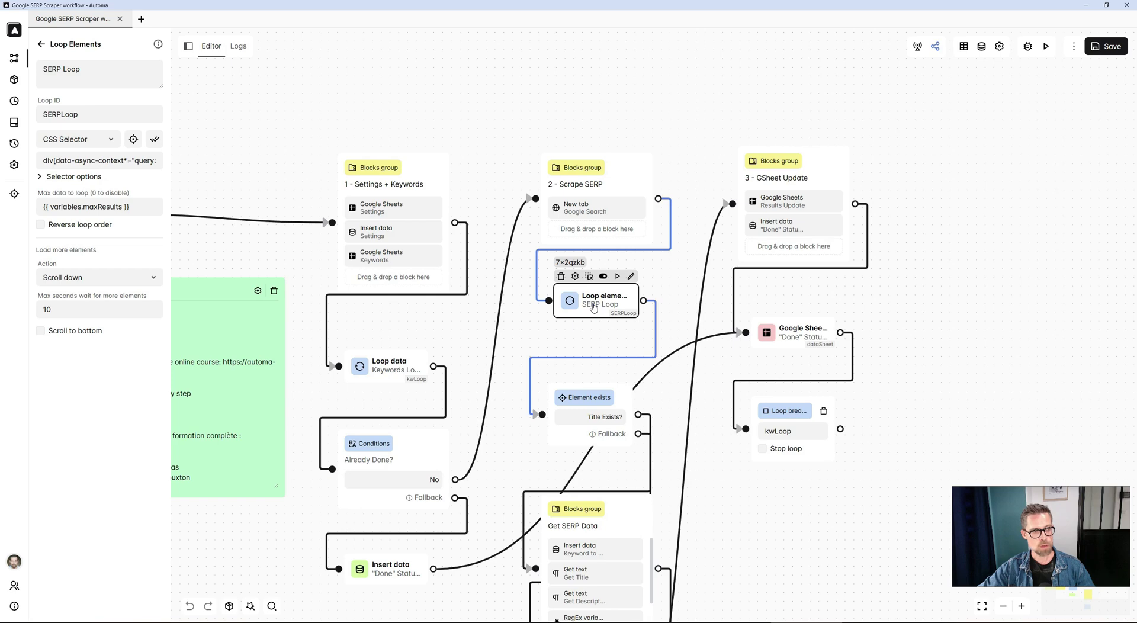
key(alt+Tab)
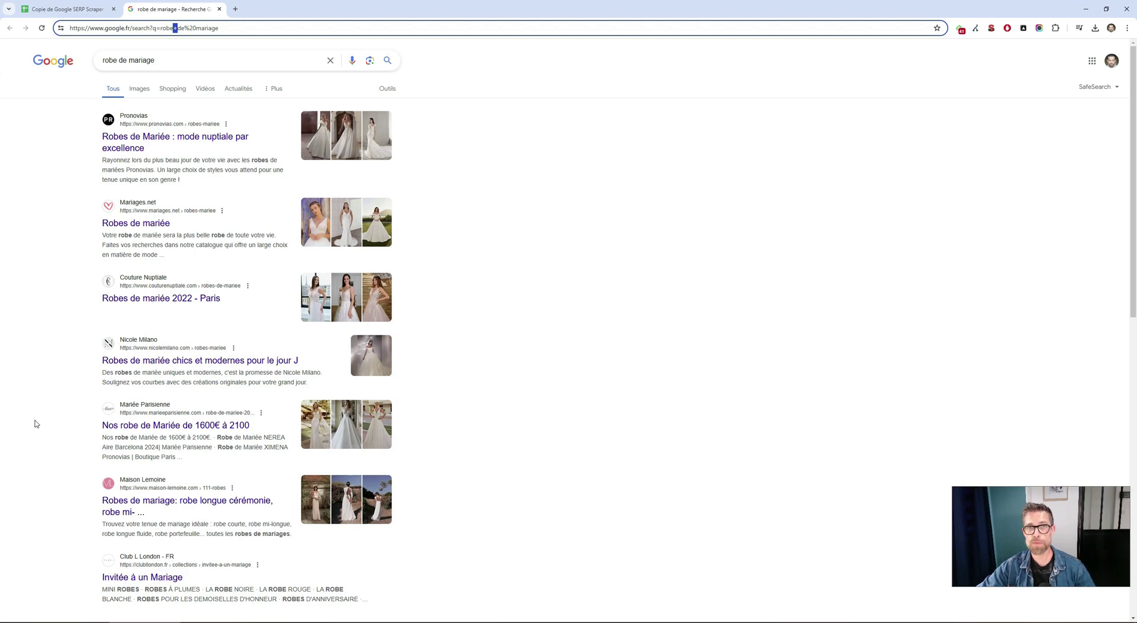
Launch Automa's element picker on the Google results and paste in the loop's CSS selector
click(651, 246)
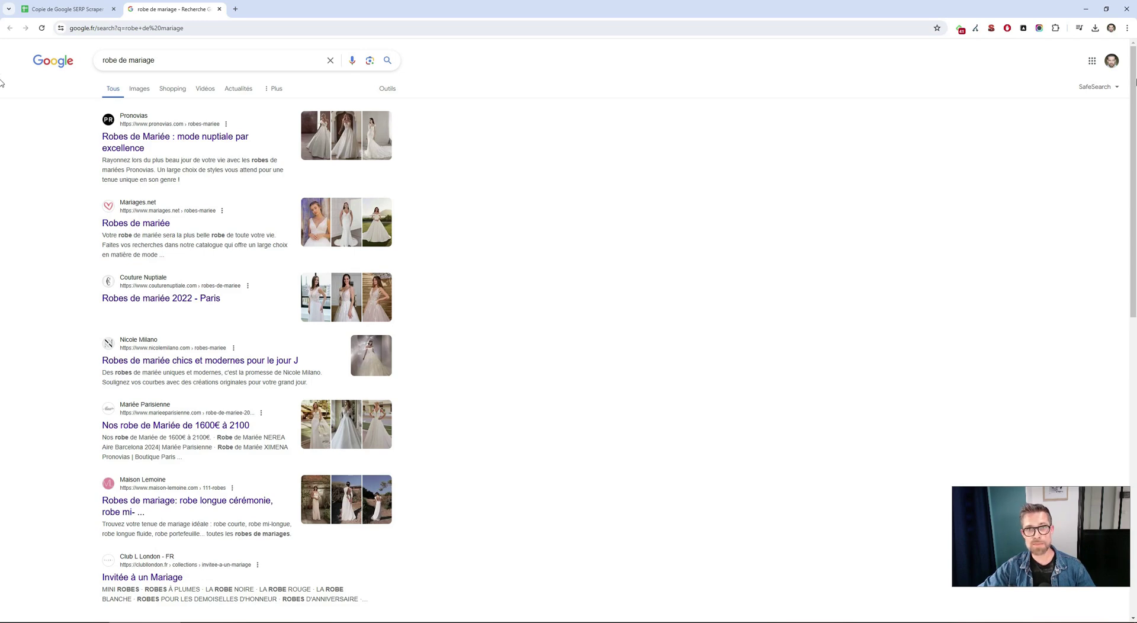
click(1023, 28)
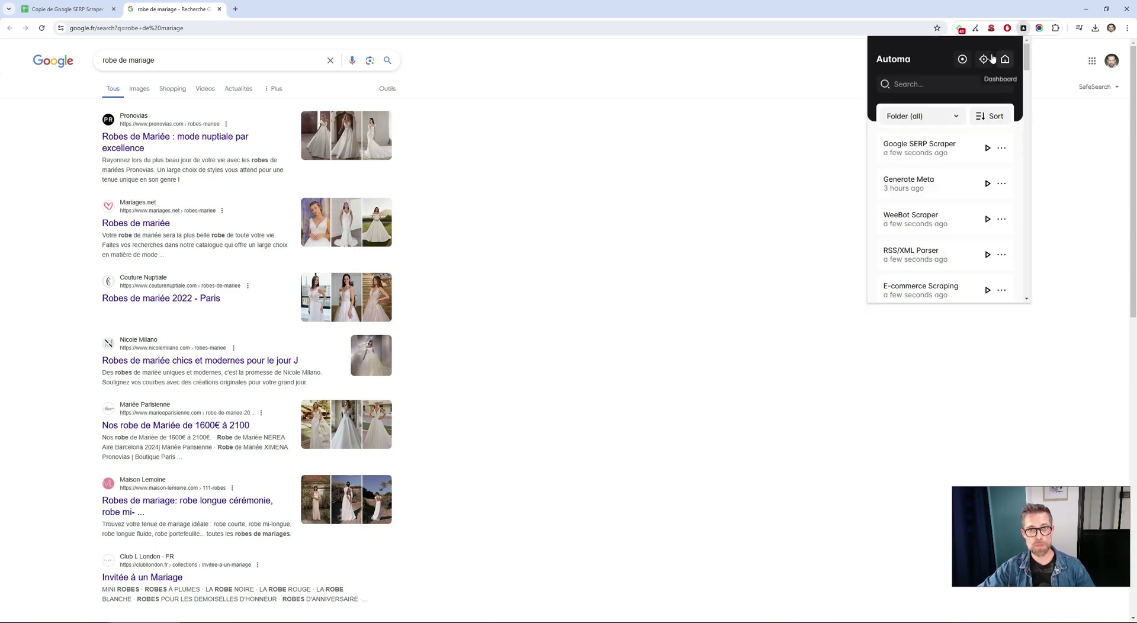
click(983, 58)
click(1019, 107)
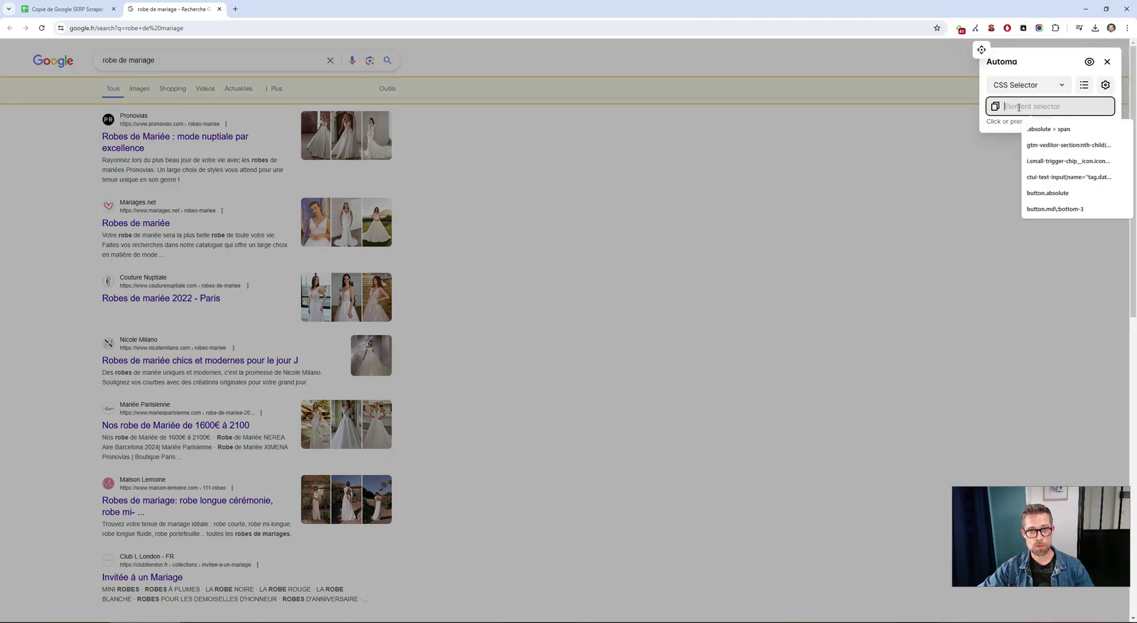
text(async-context*="query:"] > div)
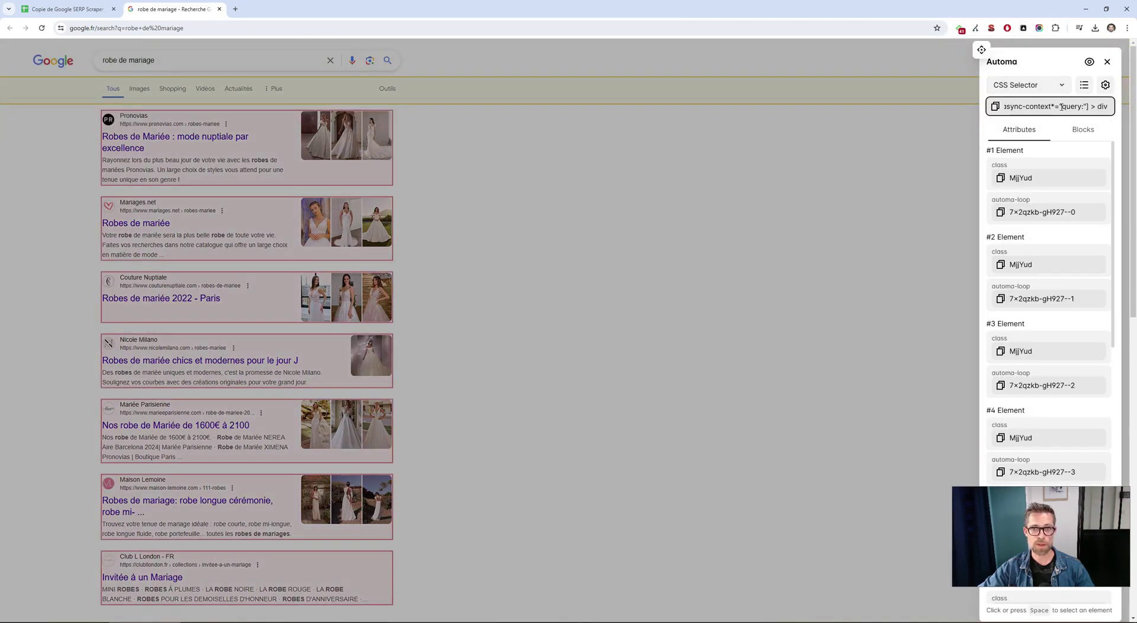
drag(1004, 107, 1125, 110)
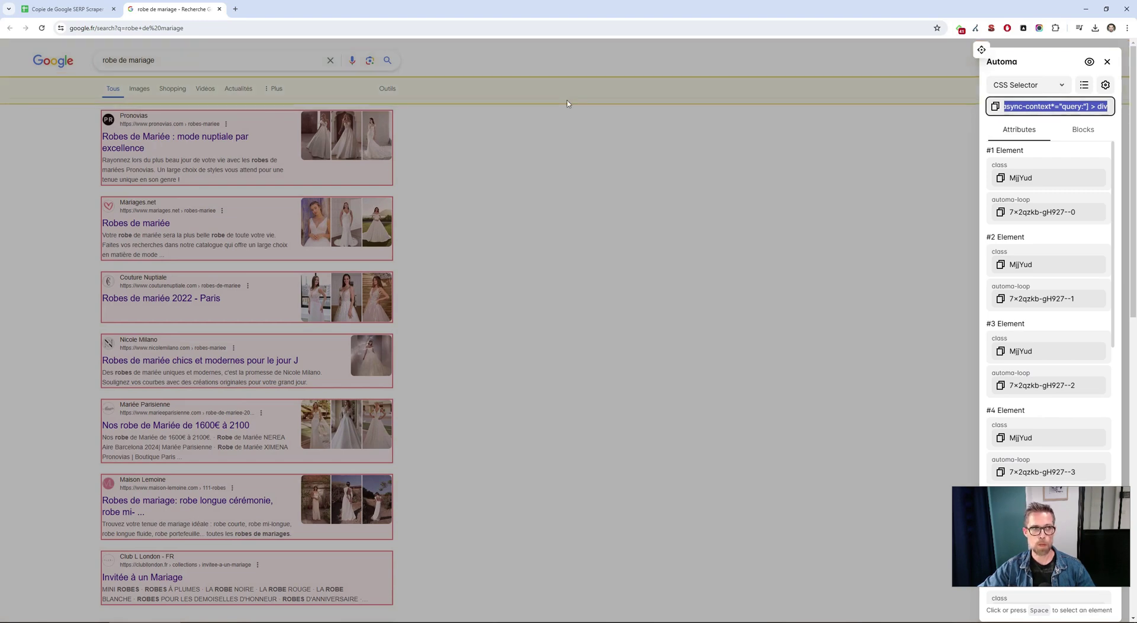
Pick several results to compare against the selector, then re-paste the loop's result selector
click(239, 140)
click(255, 175)
click(254, 244)
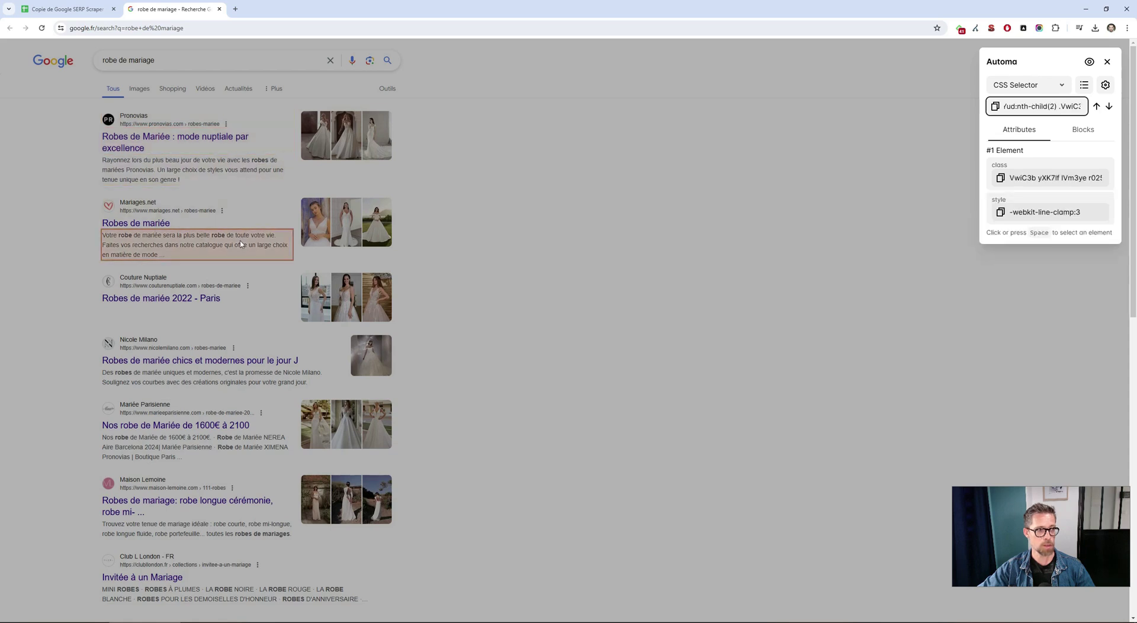
click(234, 348)
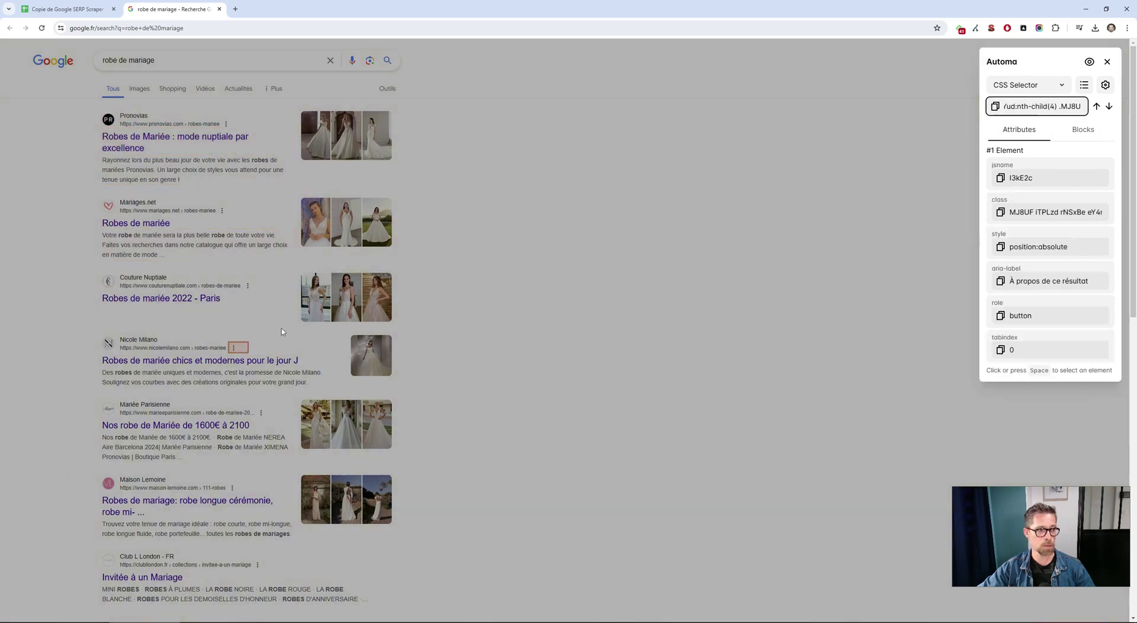
triple_click(1059, 105)
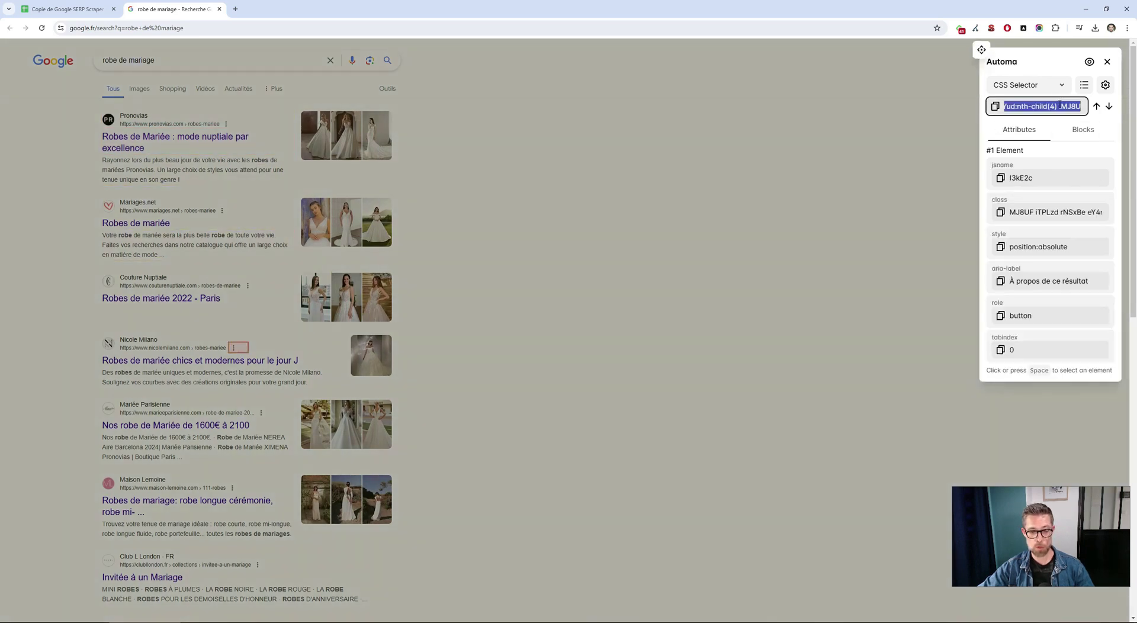
key(ctrl+v)
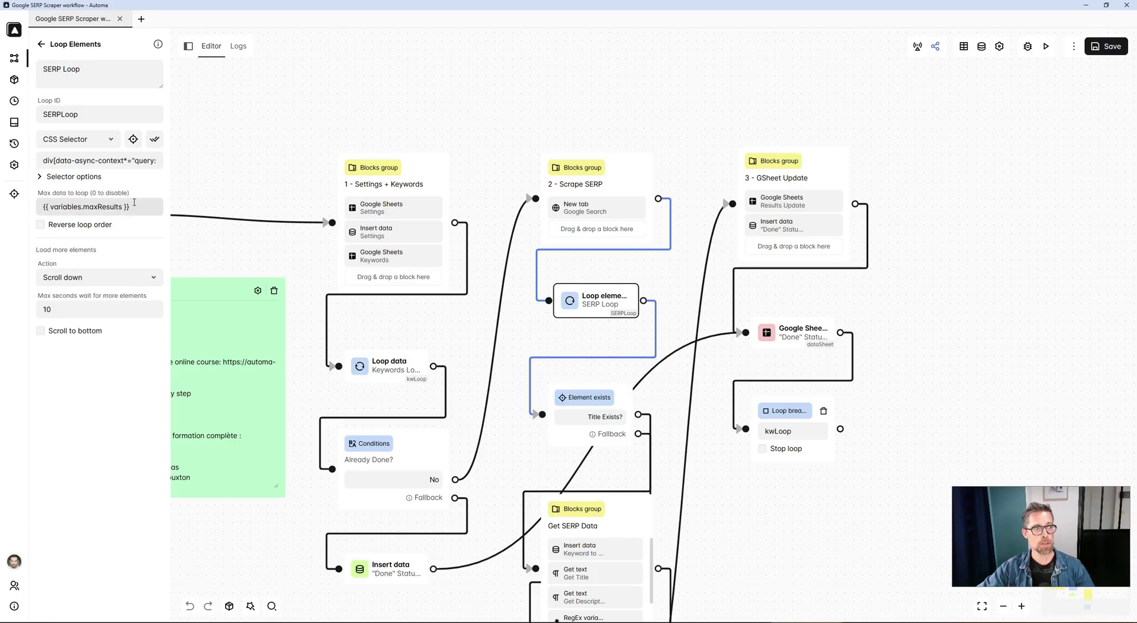
Inspect the max results value and open the Title Exists? element check settings
triple_click(113, 207)
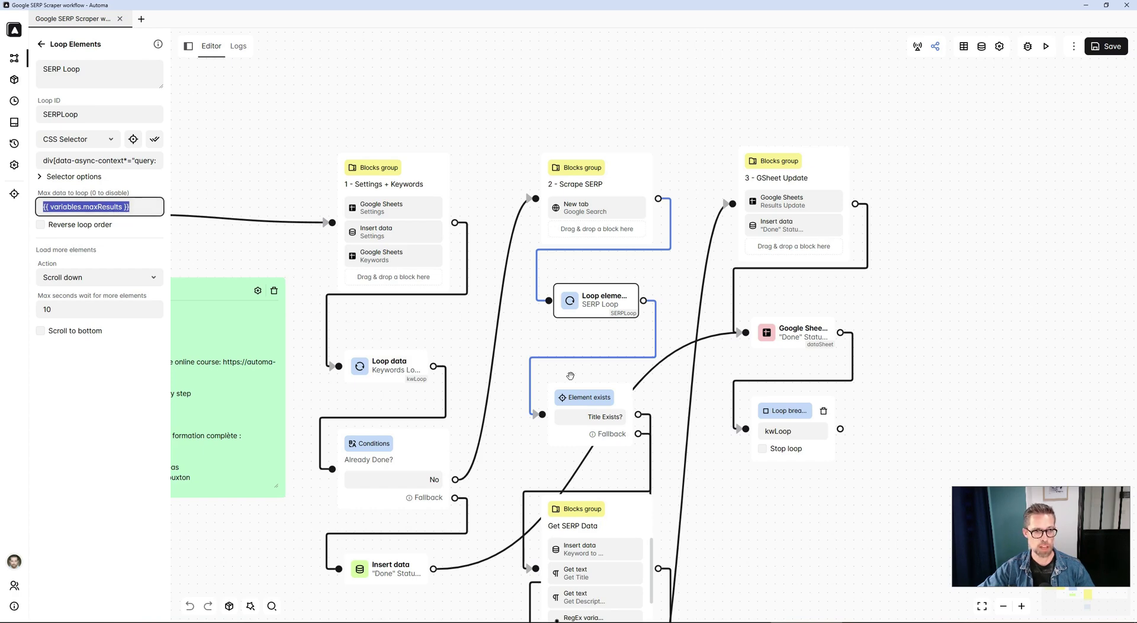
click(542, 338)
drag(542, 338, 499, 267)
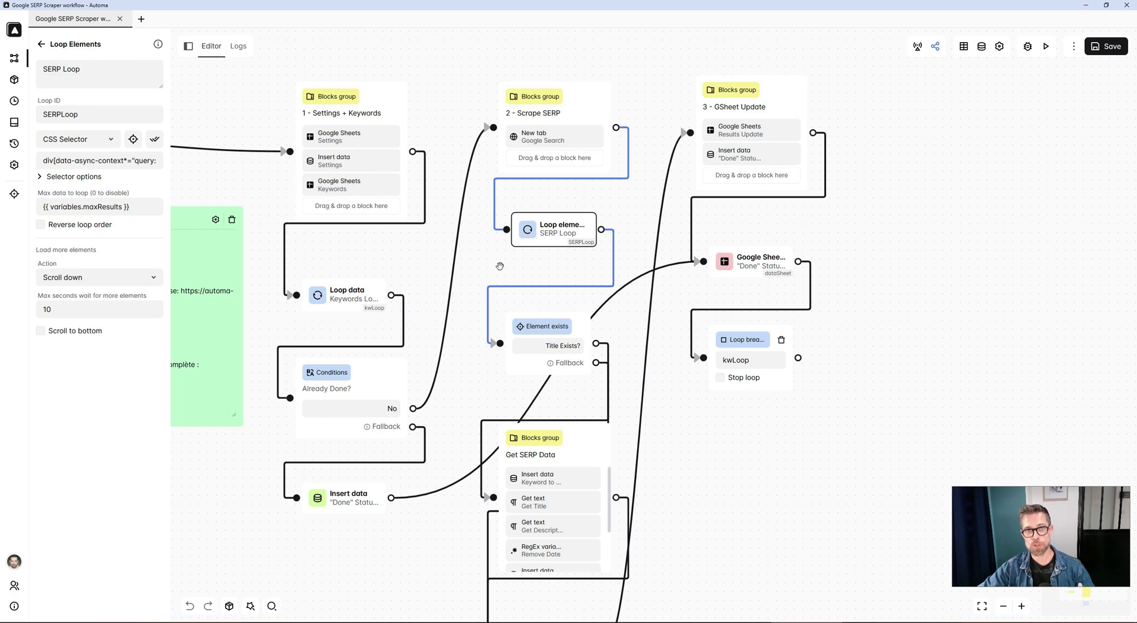
click(573, 342)
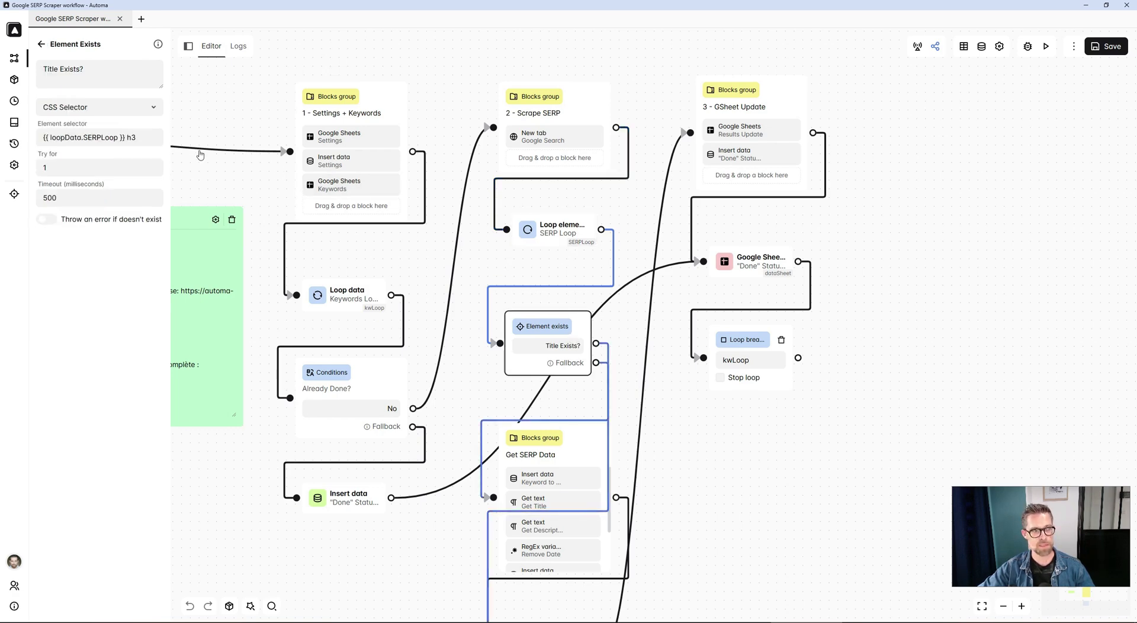
Test the h3 selector in the element picker on the Google results page
key(alt+Tab)
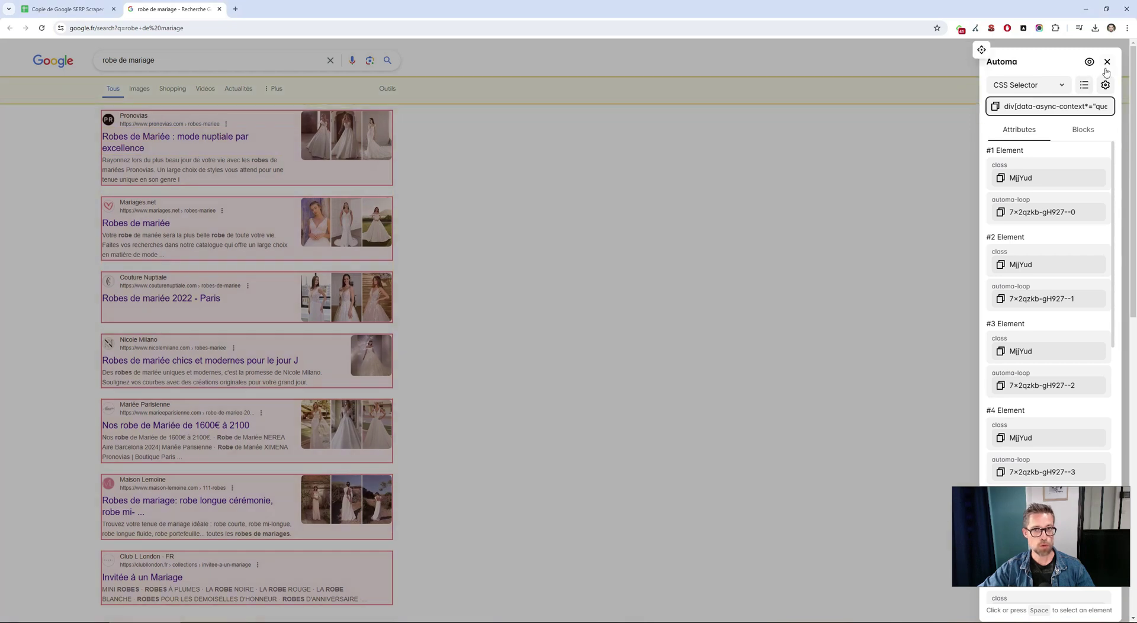
click(1084, 101)
key(ctrl+a)
text(h3)
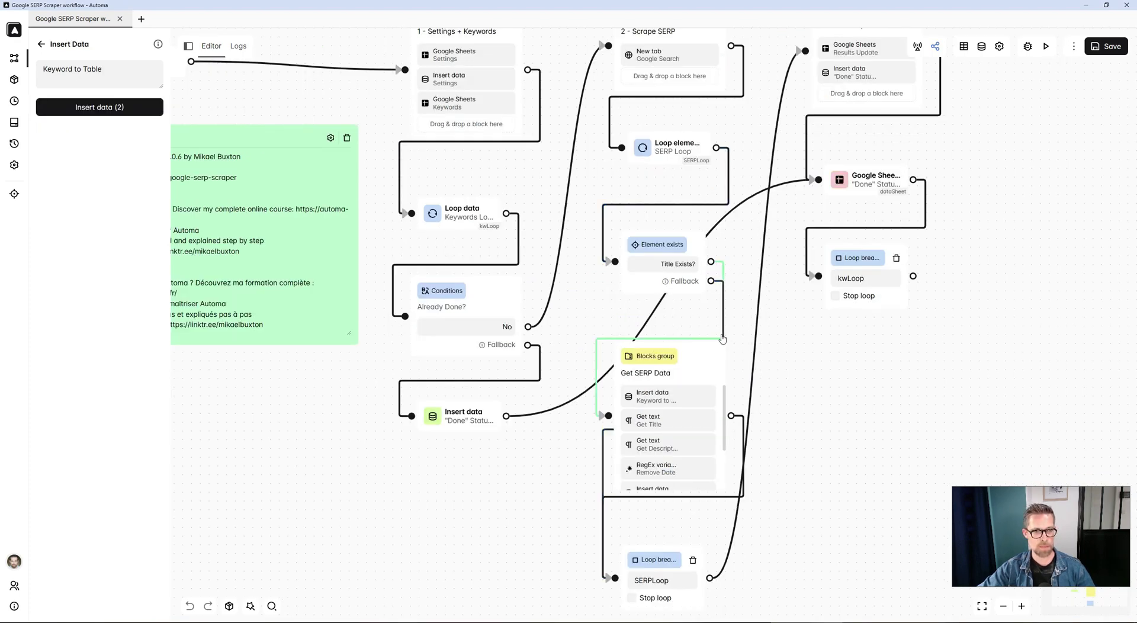
Show the workflow's data table with its Keywords, Title, Description and Link text columns
mouse_move(662, 396)
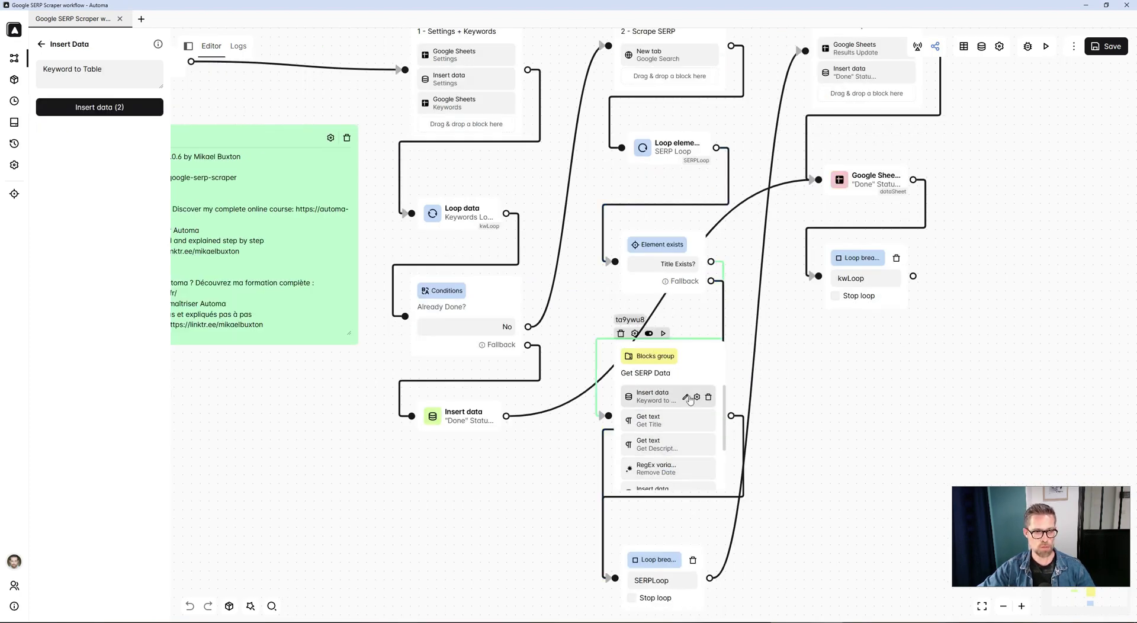
click(960, 47)
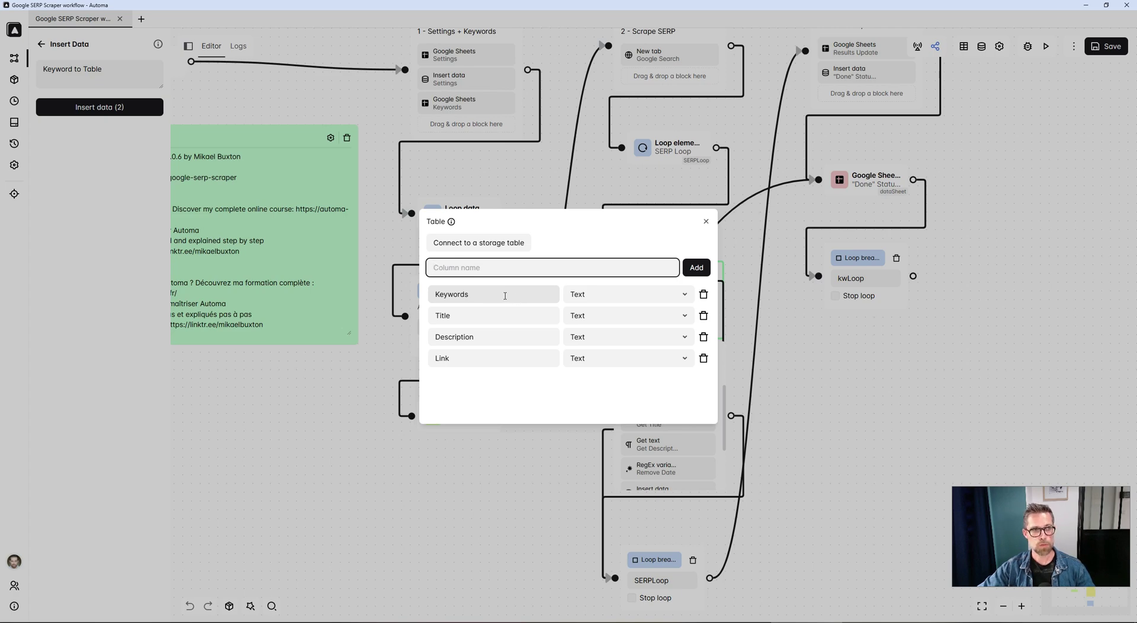
click(505, 295)
click(492, 316)
click(487, 337)
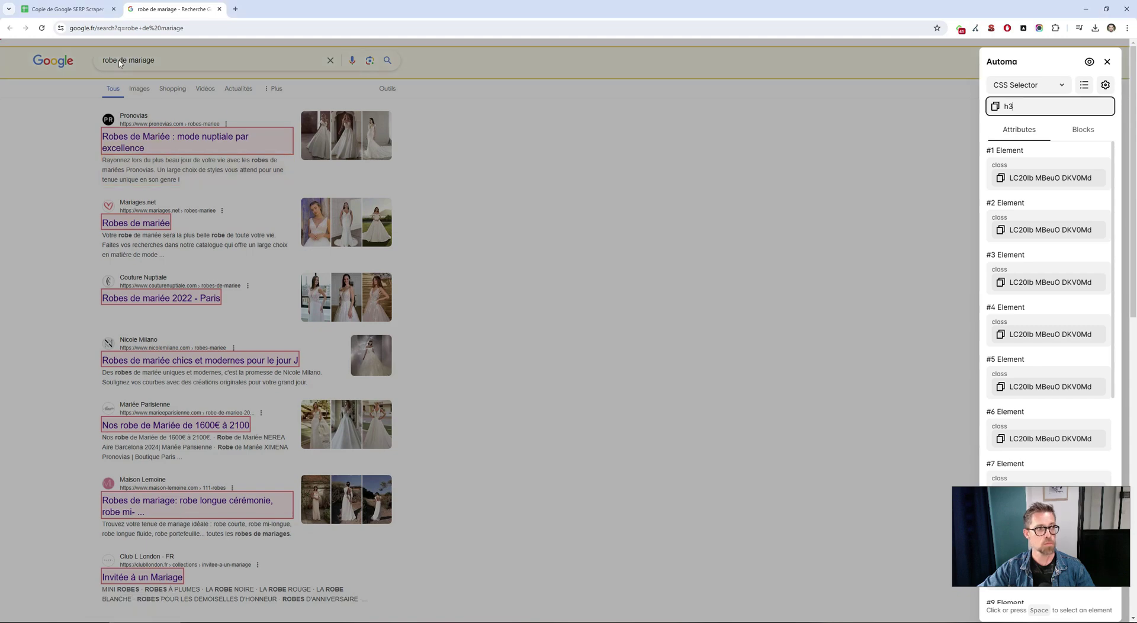
In Google Sheets, show the Results sheet's Keywords, Title, Description and Link headers in A1–D1
click(80, 12)
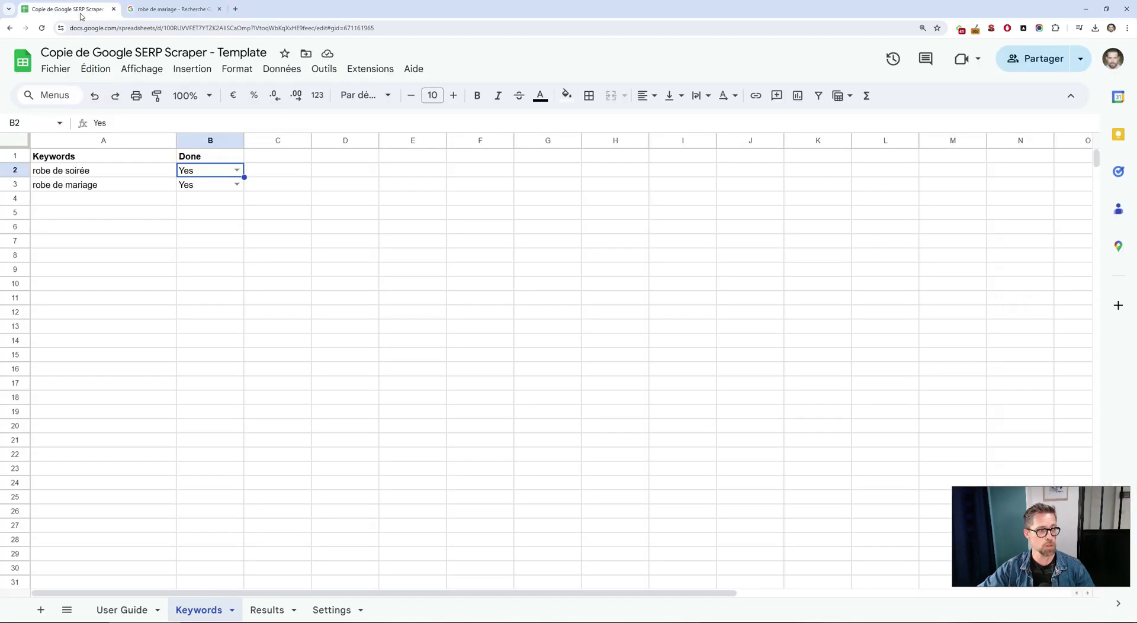
click(267, 610)
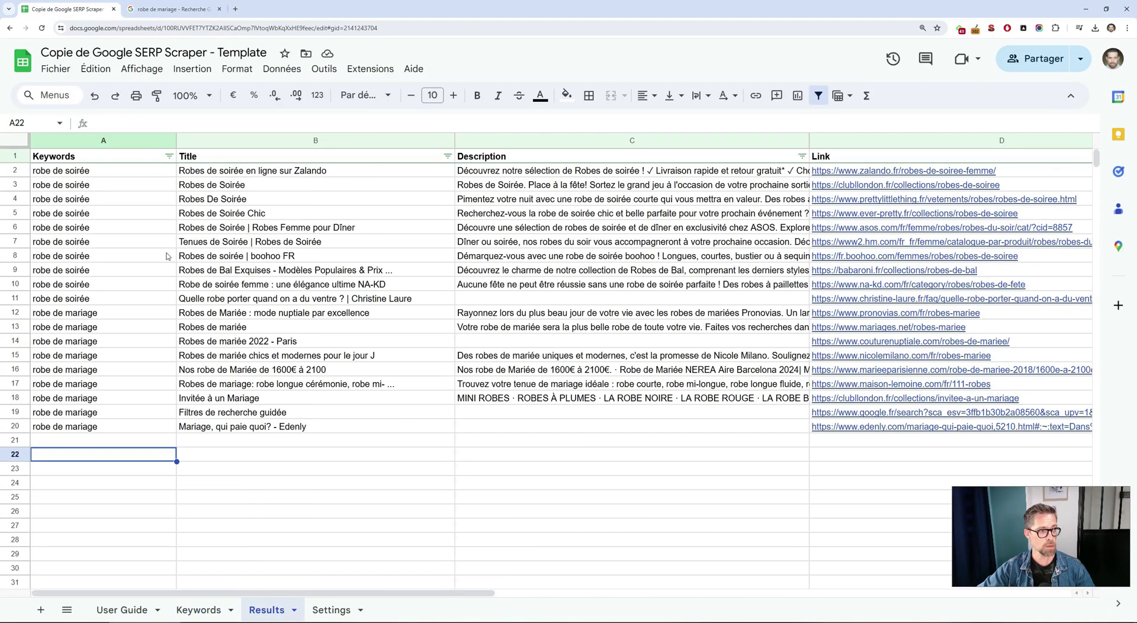
click(156, 159)
click(264, 161)
click(585, 161)
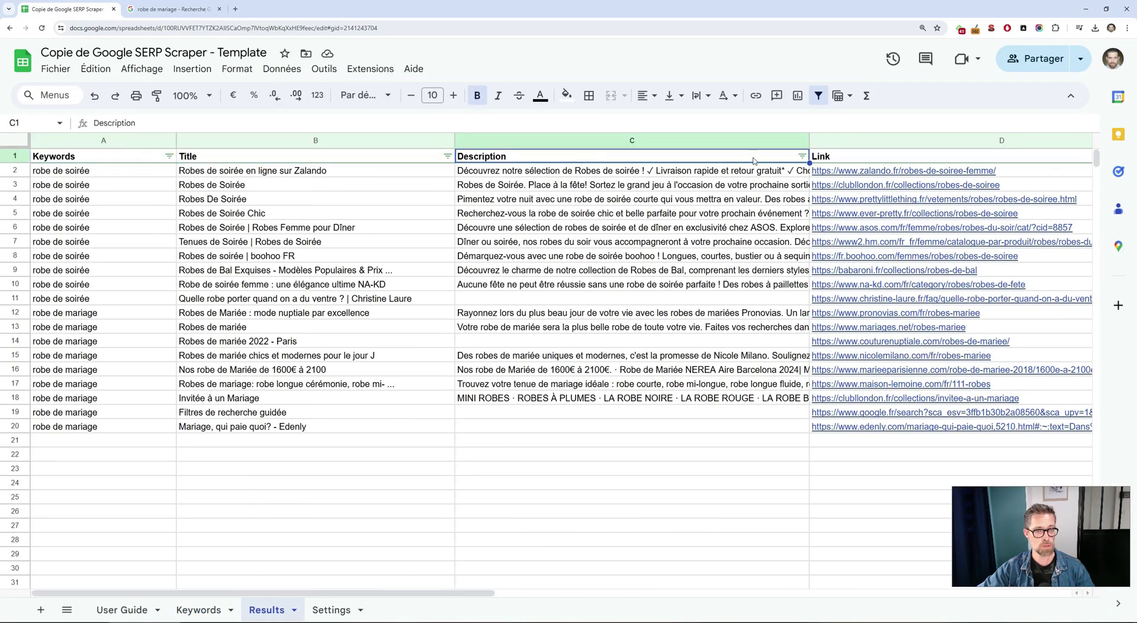
click(869, 161)
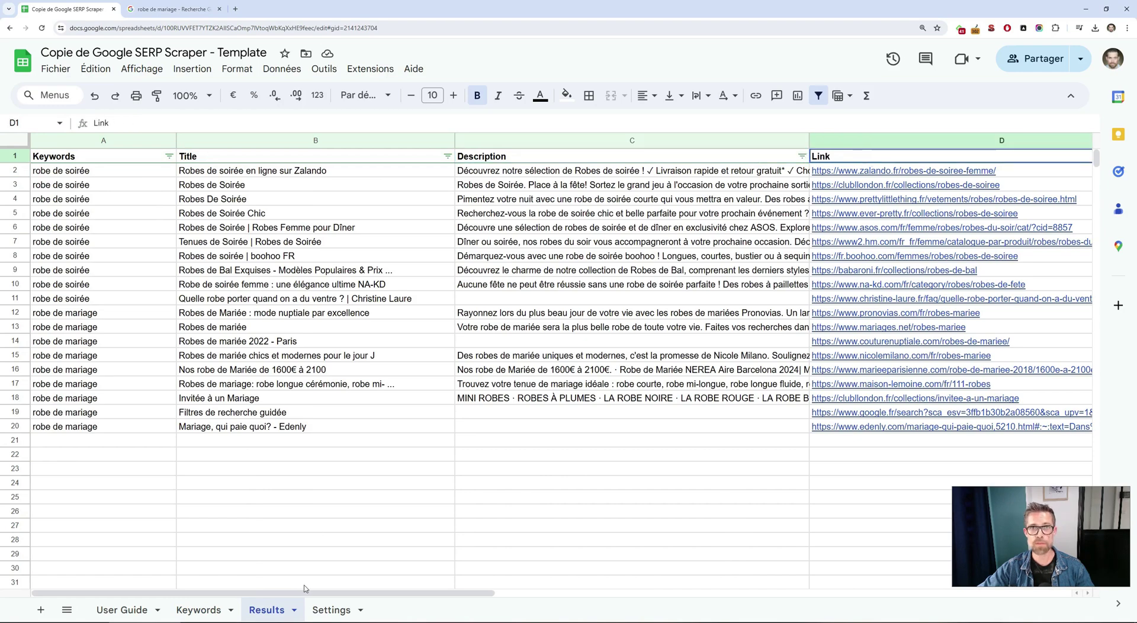
Back in Automa, close the table and open the Keyword to Table insert data entries
key(alt+Tab)
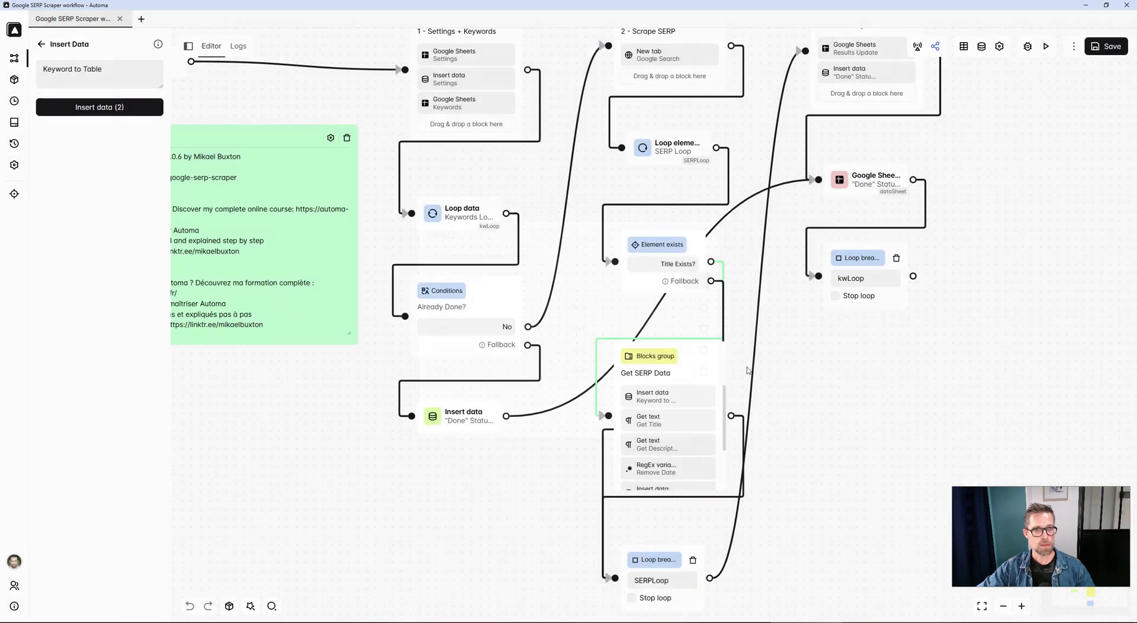
click(971, 419)
click(687, 403)
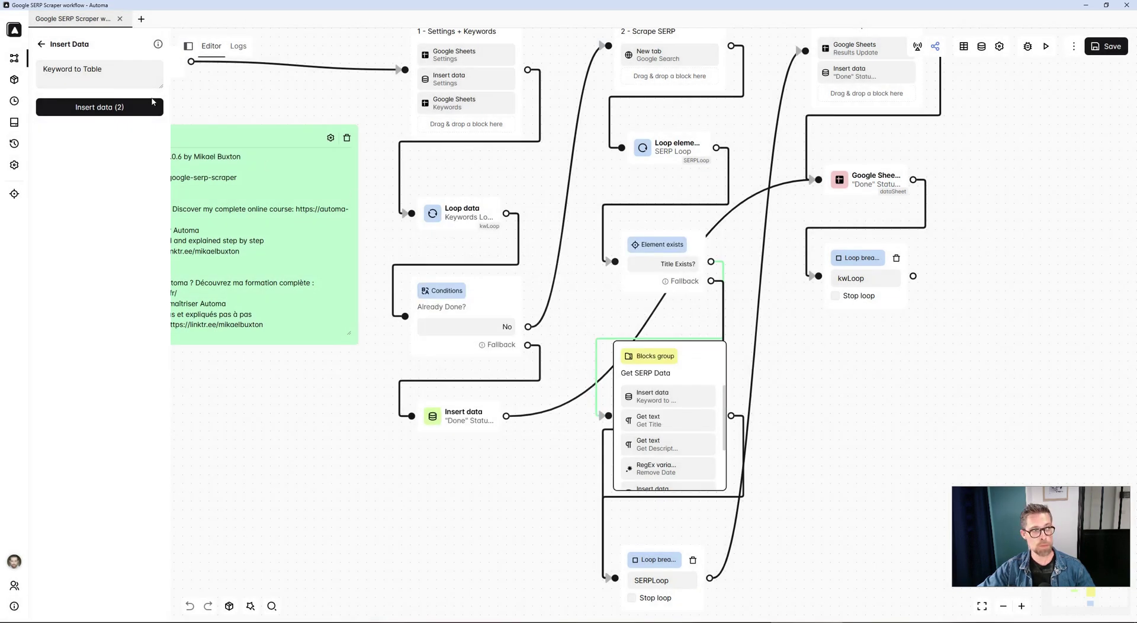
click(100, 107)
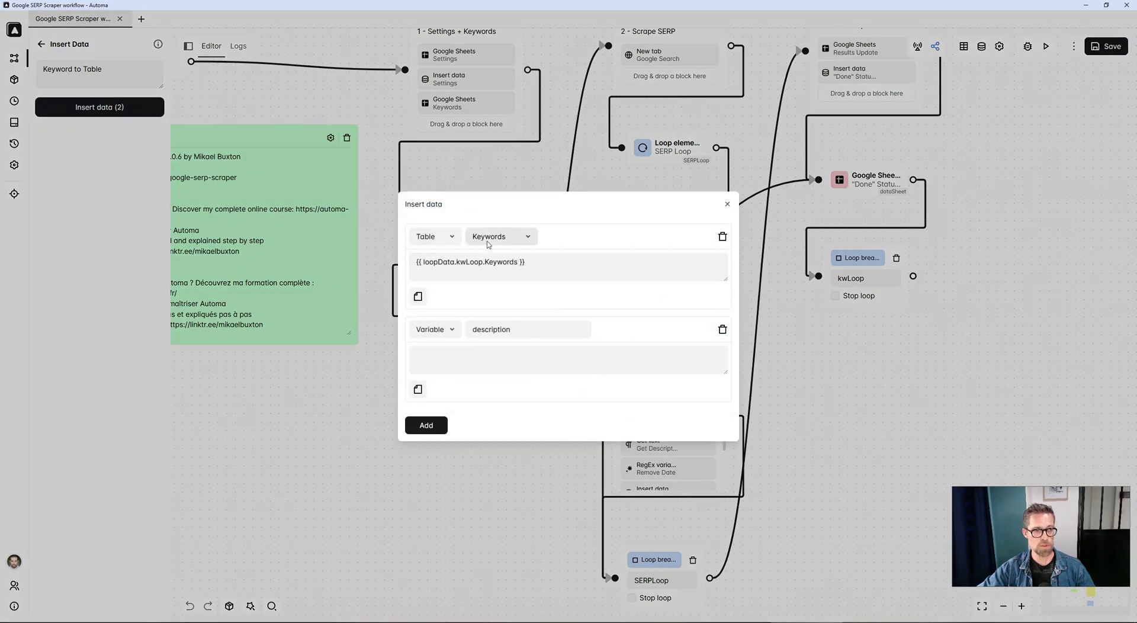
Compare the keyword mapping with sheet cell A2, then open the Get Title block's settings
key(alt+Tab)
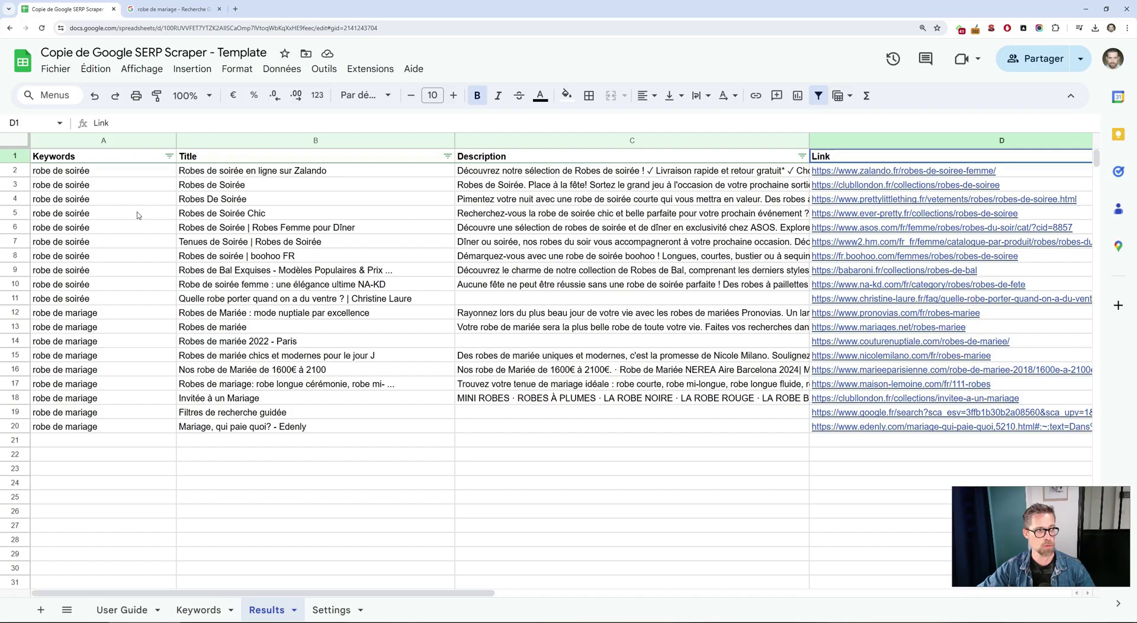
click(117, 175)
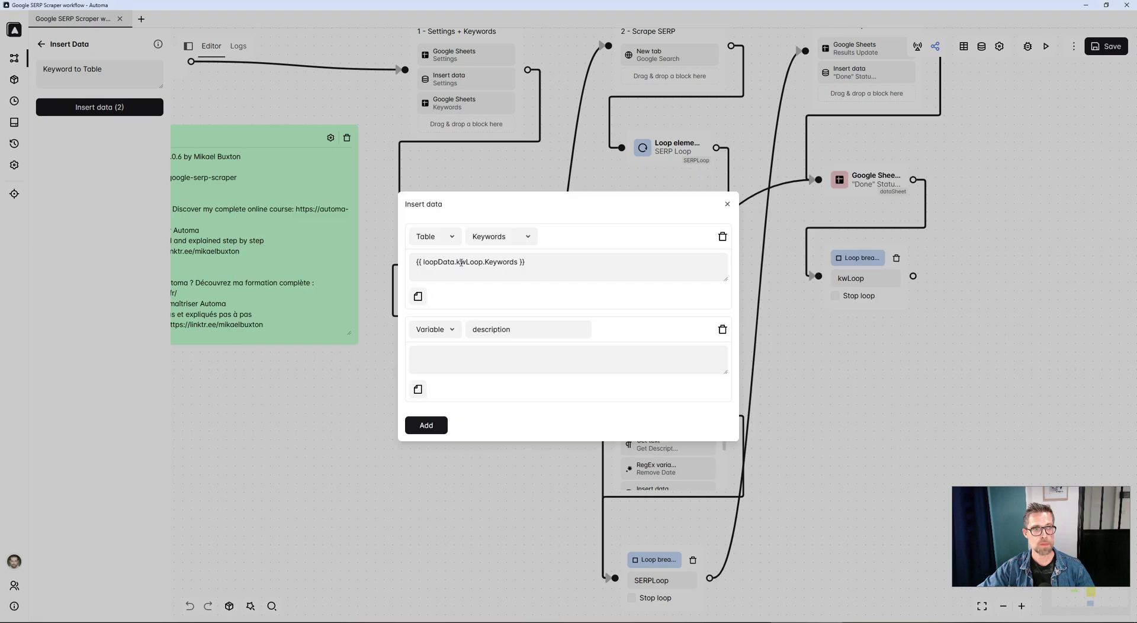
key(alt+Tab)
click(505, 353)
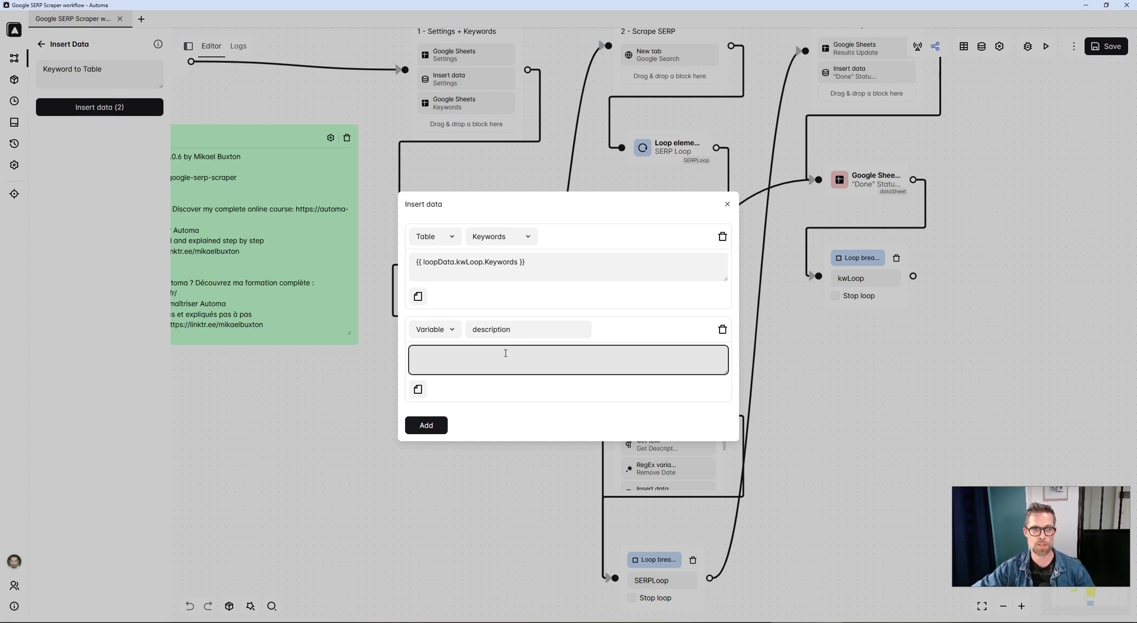
click(962, 367)
click(685, 421)
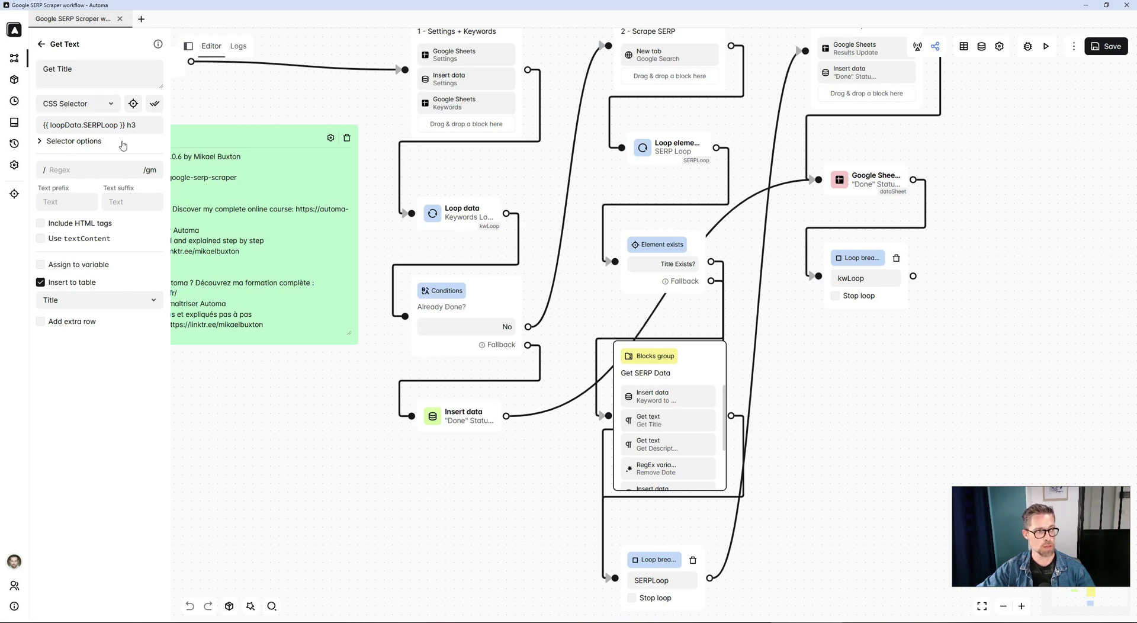
Preview the Get Title h3 selector and inspect the Get Description block's selector
double_click(133, 125)
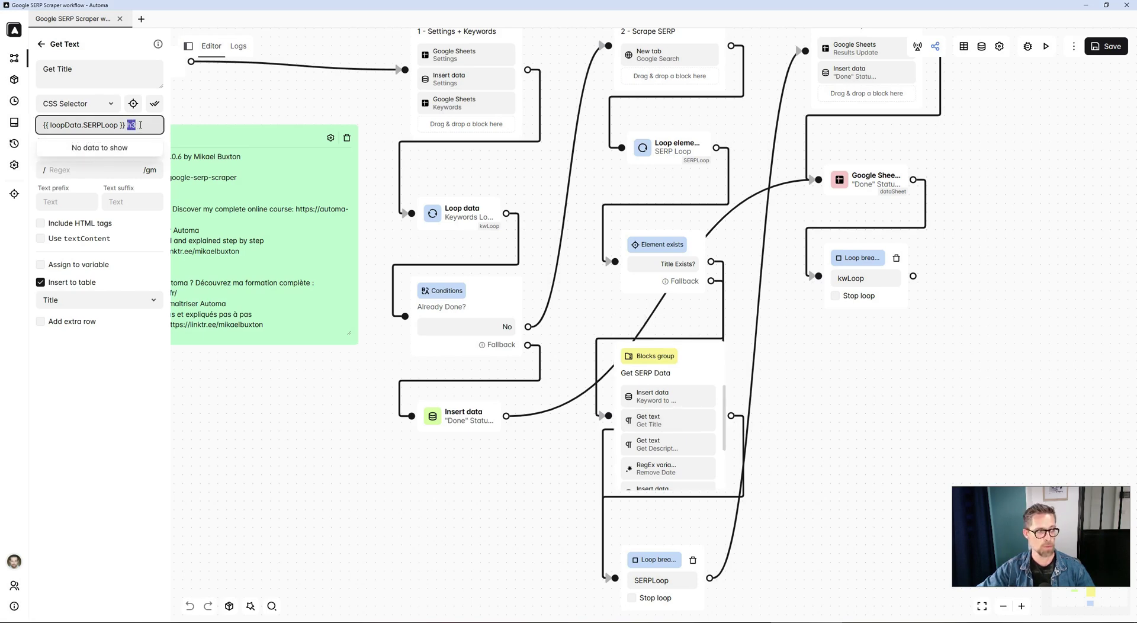
click(133, 104)
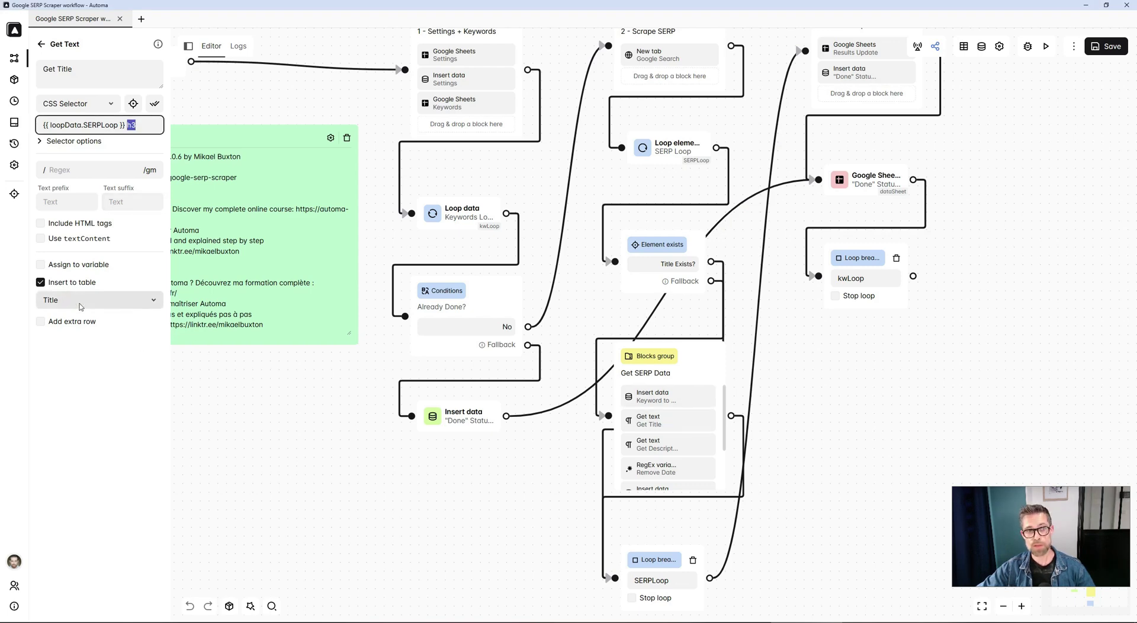
click(685, 445)
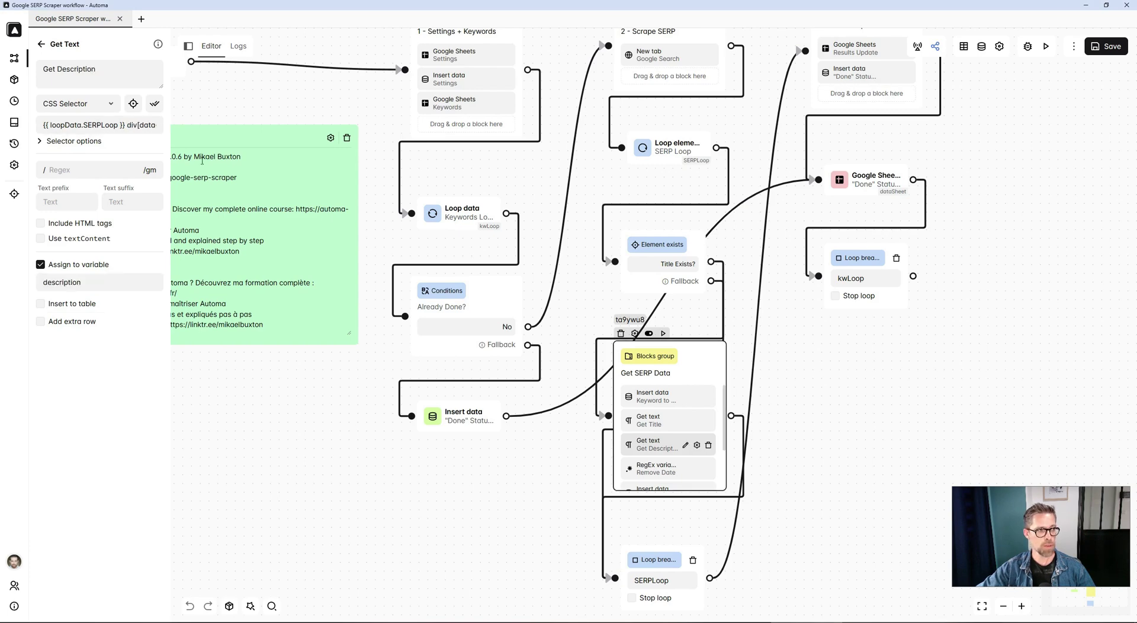
triple_click(131, 123)
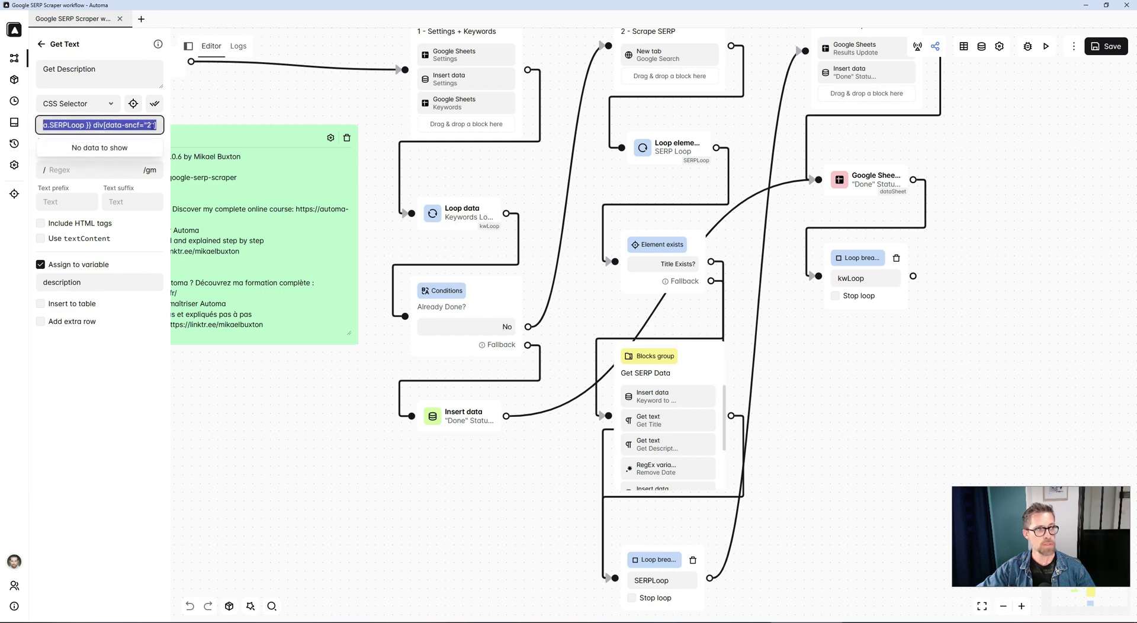
click(150, 125)
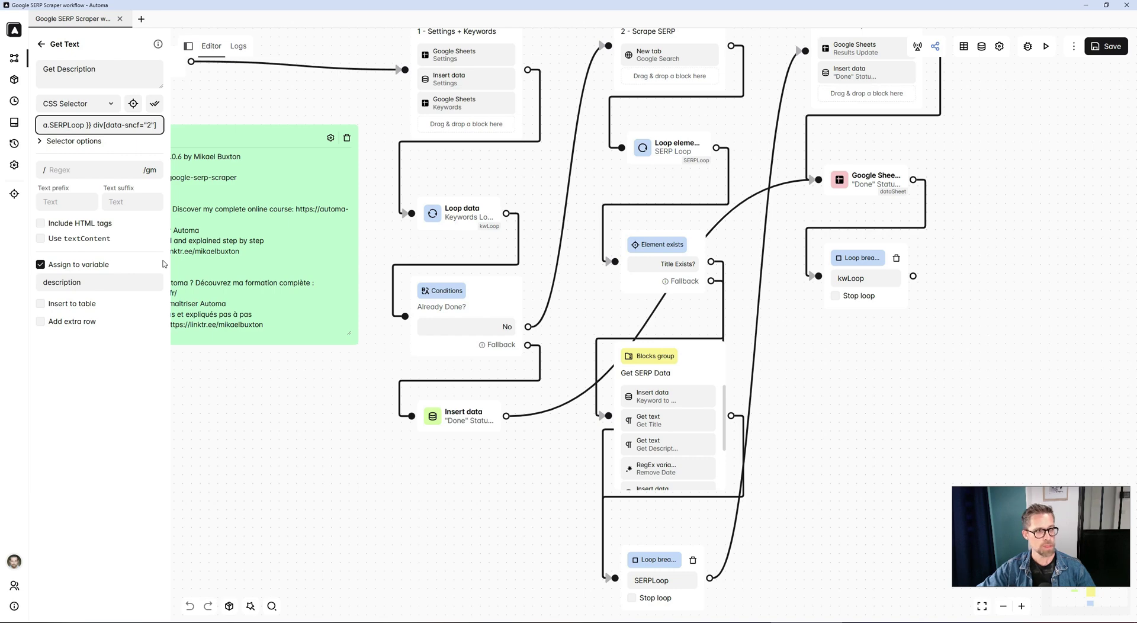
Note the description variable, then open the Remove Date regex block's settings
click(112, 286)
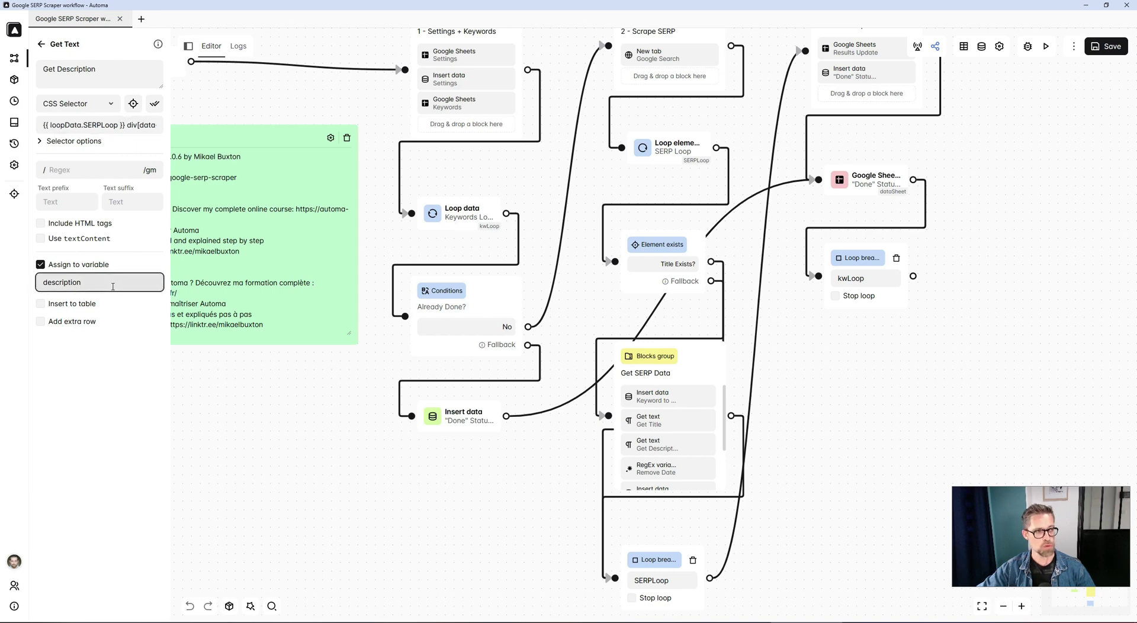
scroll(698, 426, down, 2)
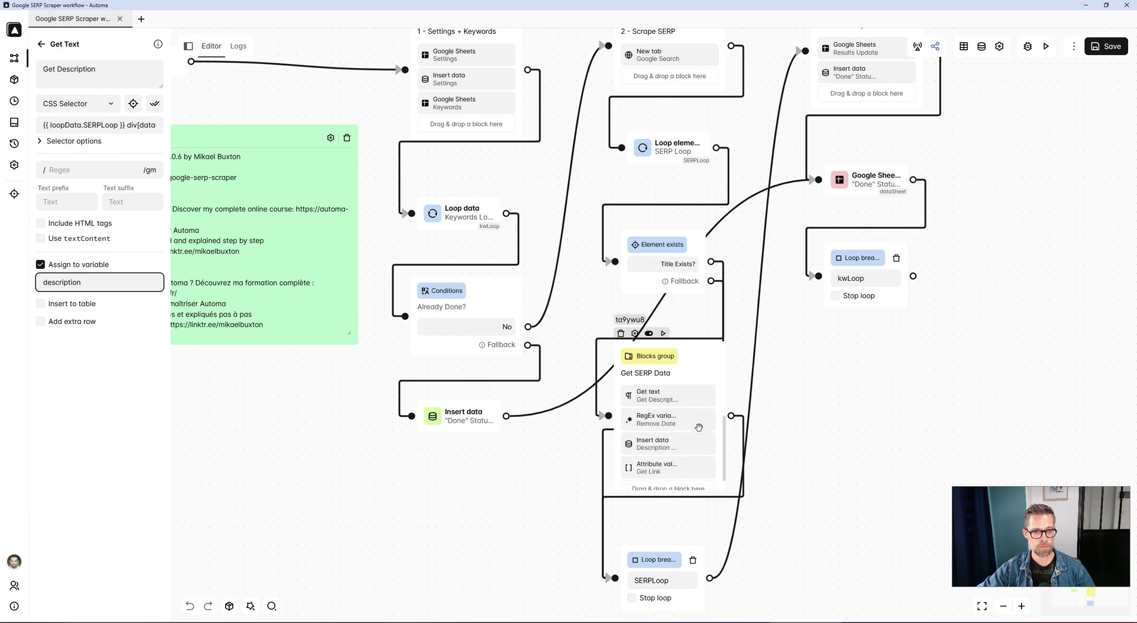
click(663, 407)
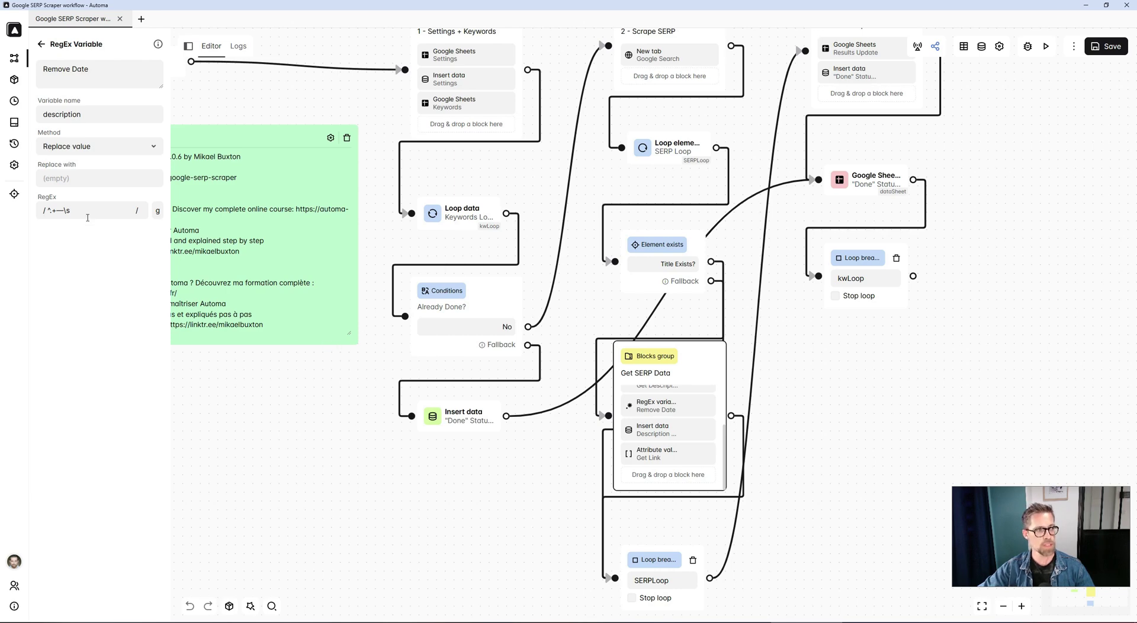
Highlight the date-removal regex, review Description to Table's insert entry, then open Get Link
drag(84, 210, 46, 211)
click(244, 372)
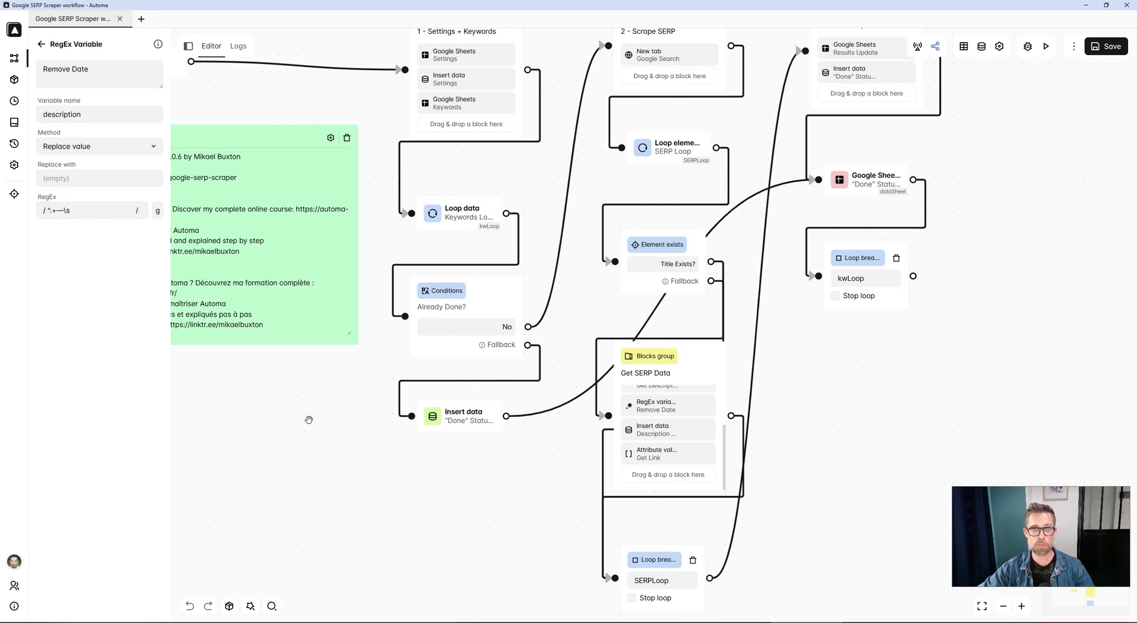
mouse_move(688, 412)
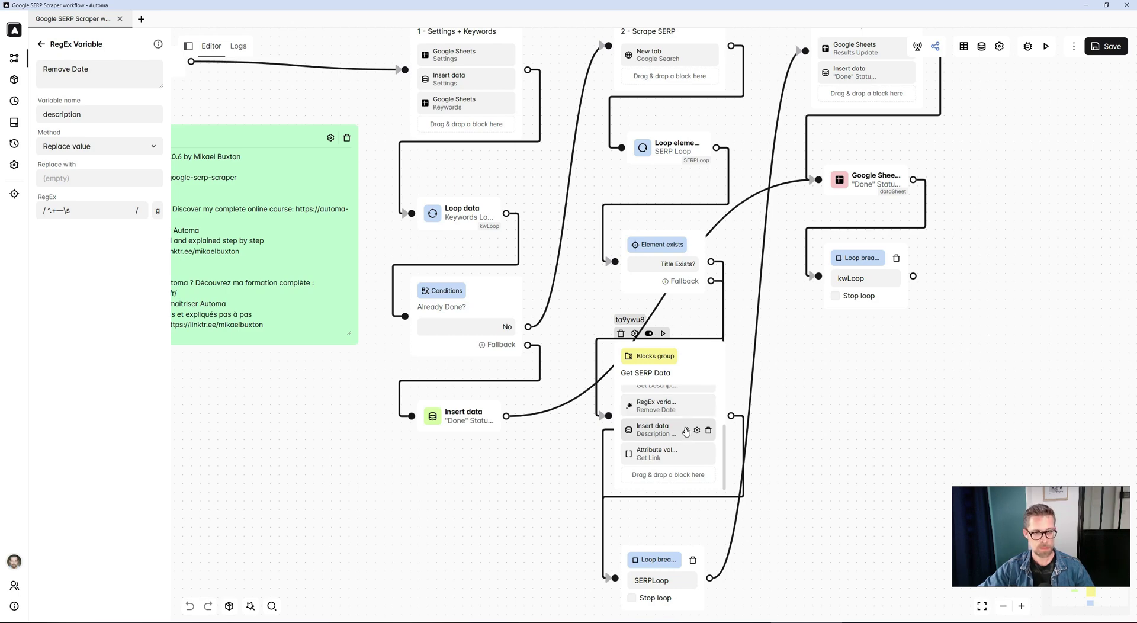
click(685, 429)
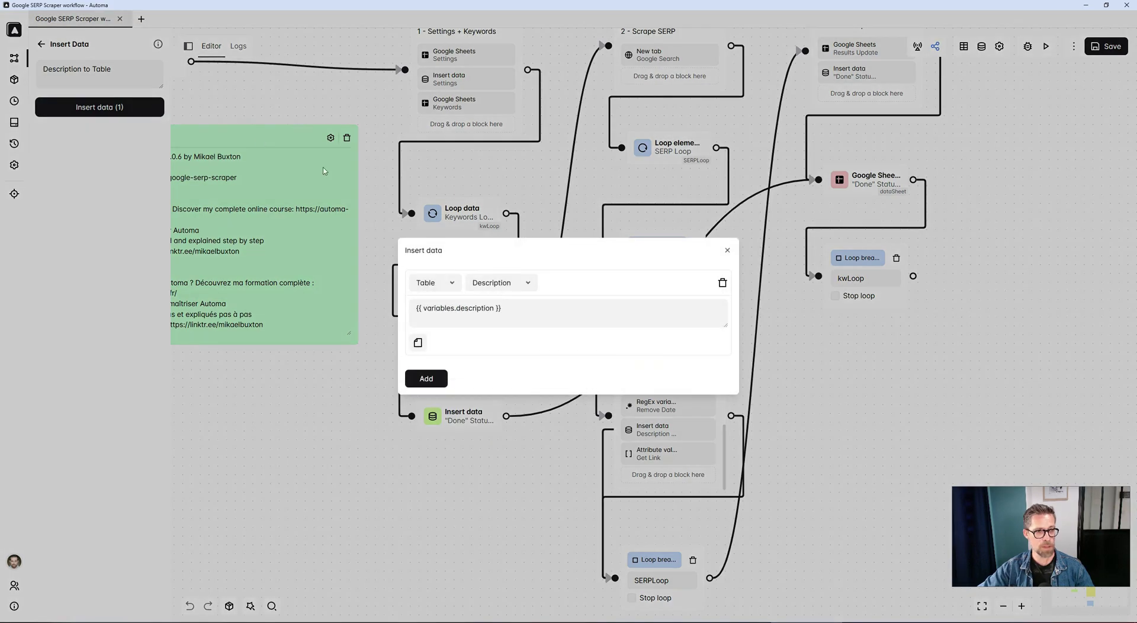
click(100, 107)
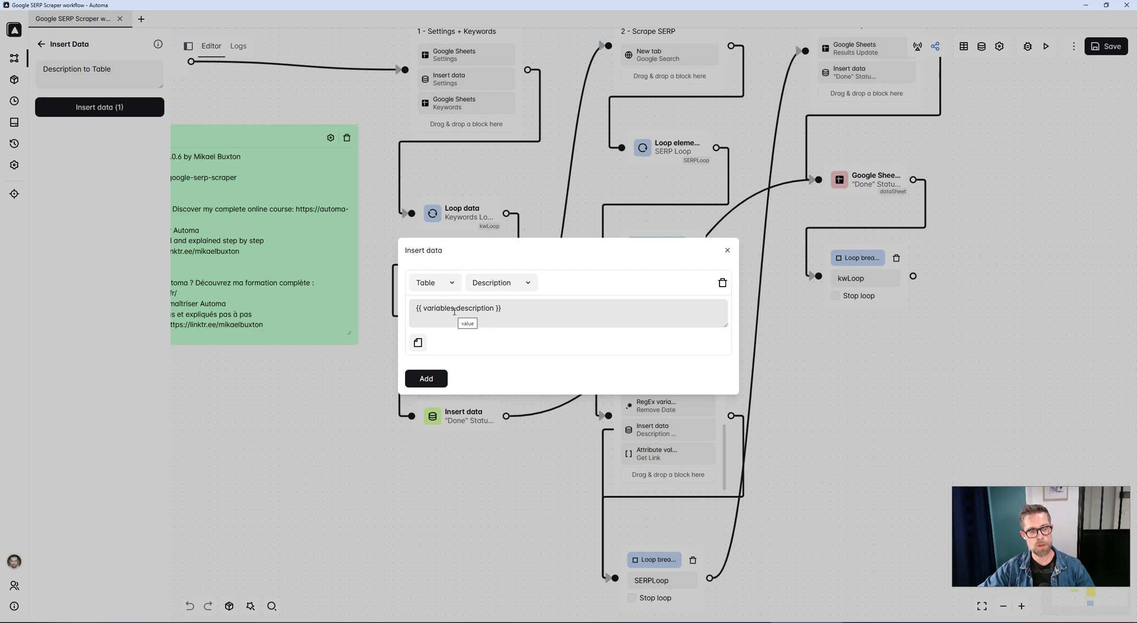
click(826, 341)
click(686, 455)
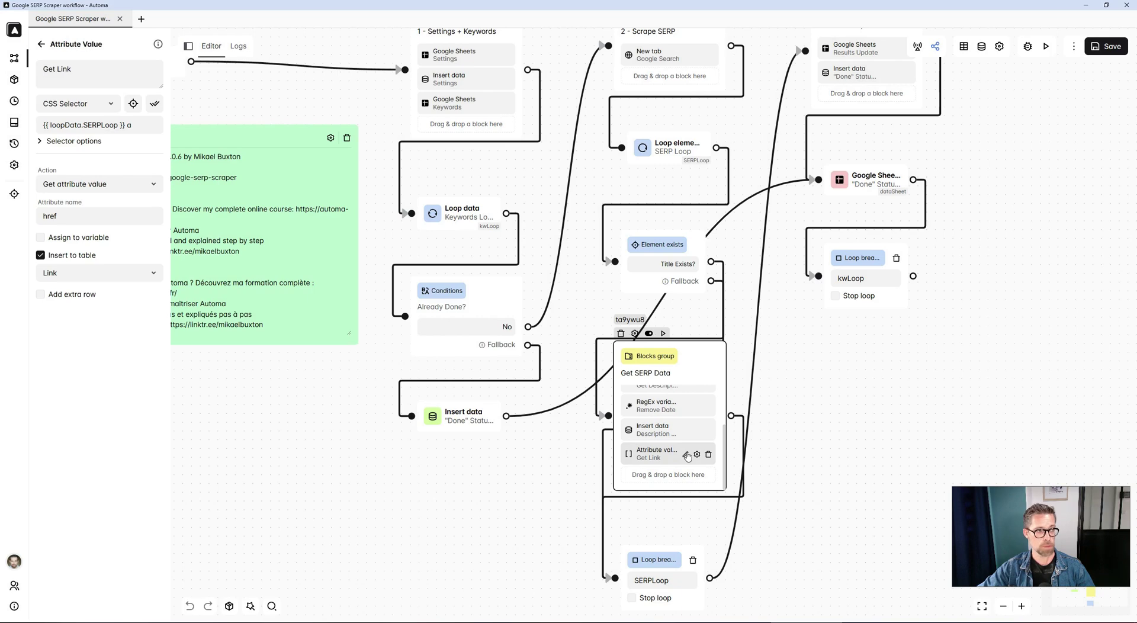
click(132, 126)
click(312, 466)
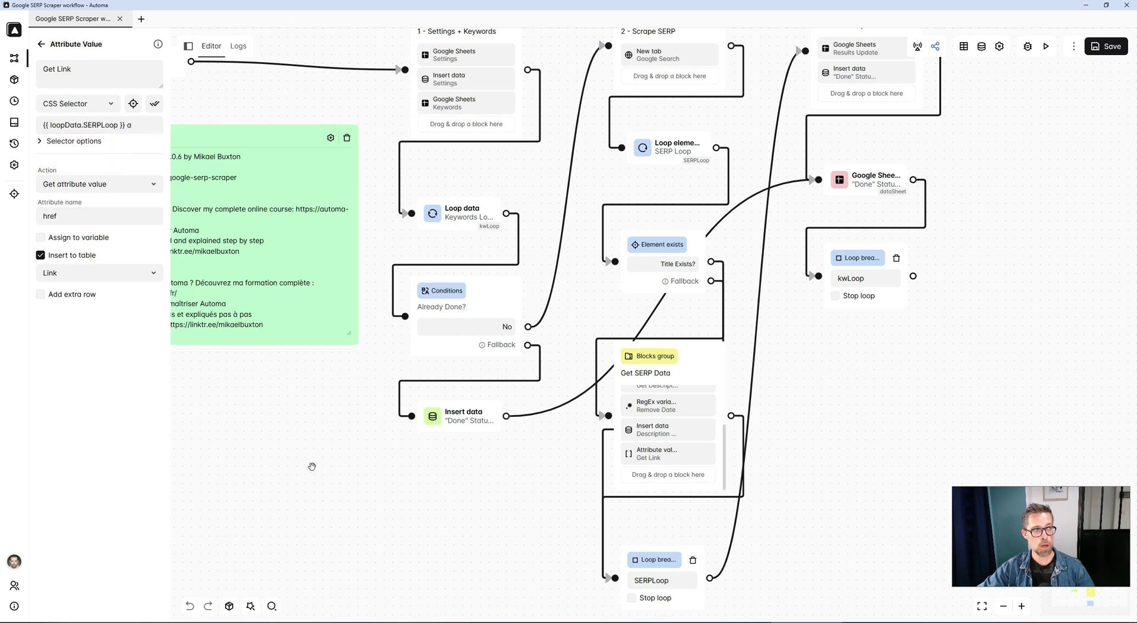
drag(55, 217, 41, 216)
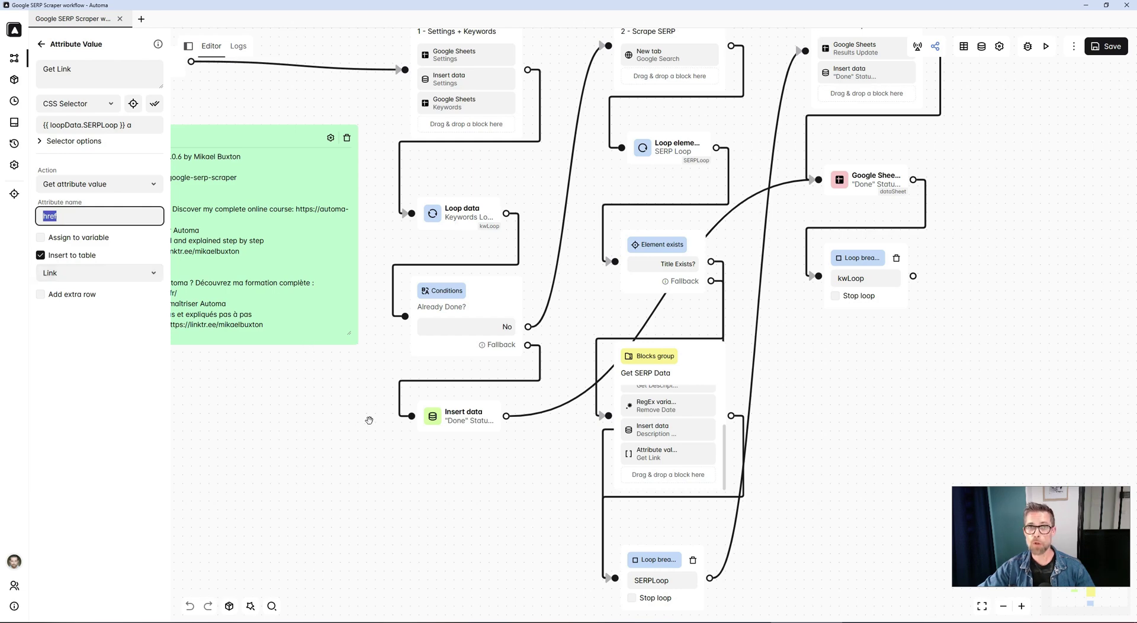
click(963, 46)
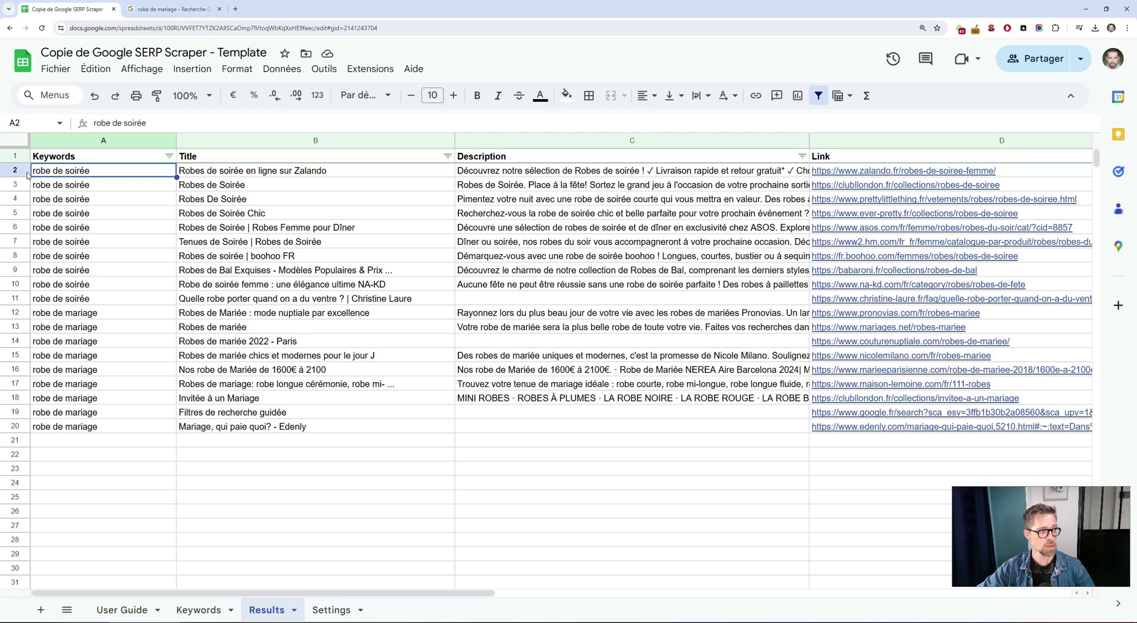
click(26, 173)
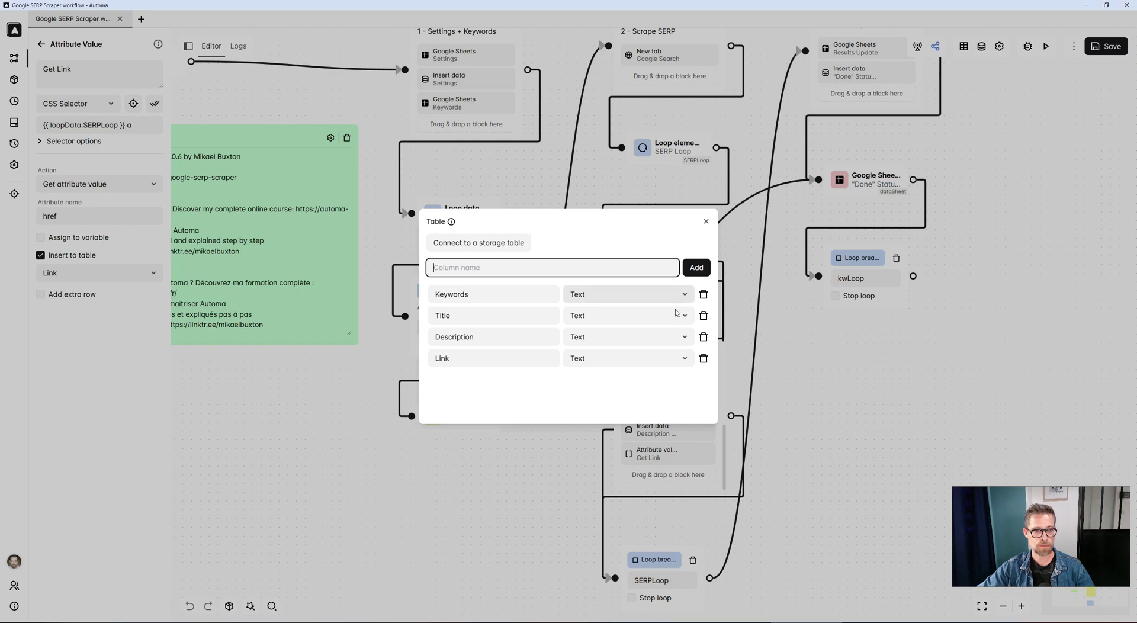
click(768, 402)
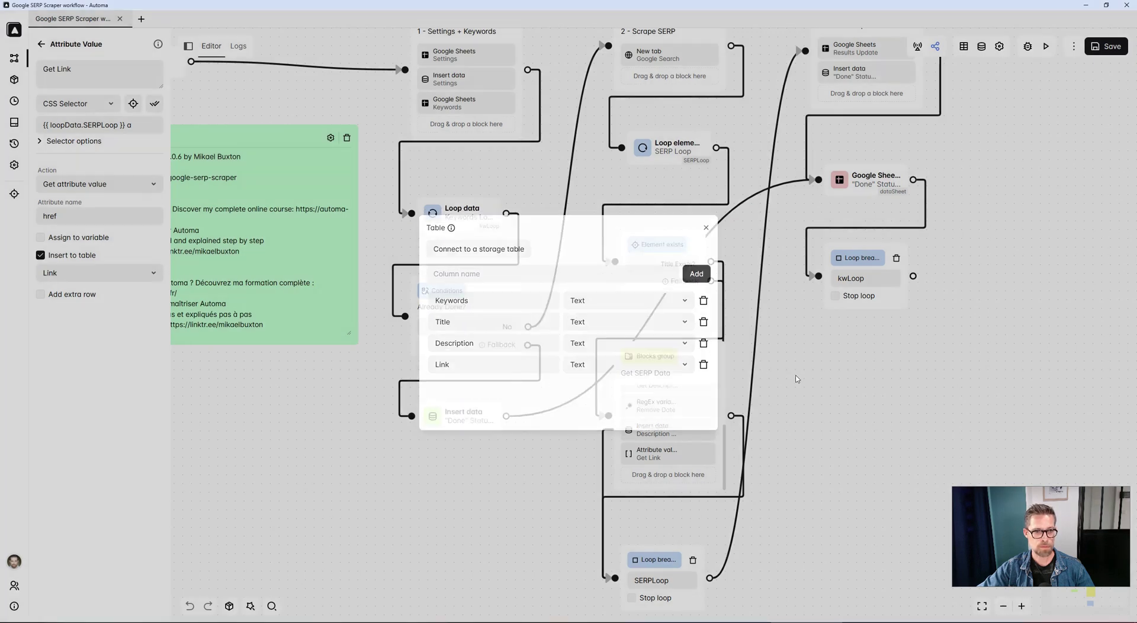
Select the SERPLoop loop break, reopen SERP Loop settings, and bring the GSheet Update group into view
scroll(769, 402, down, 1)
click(649, 460)
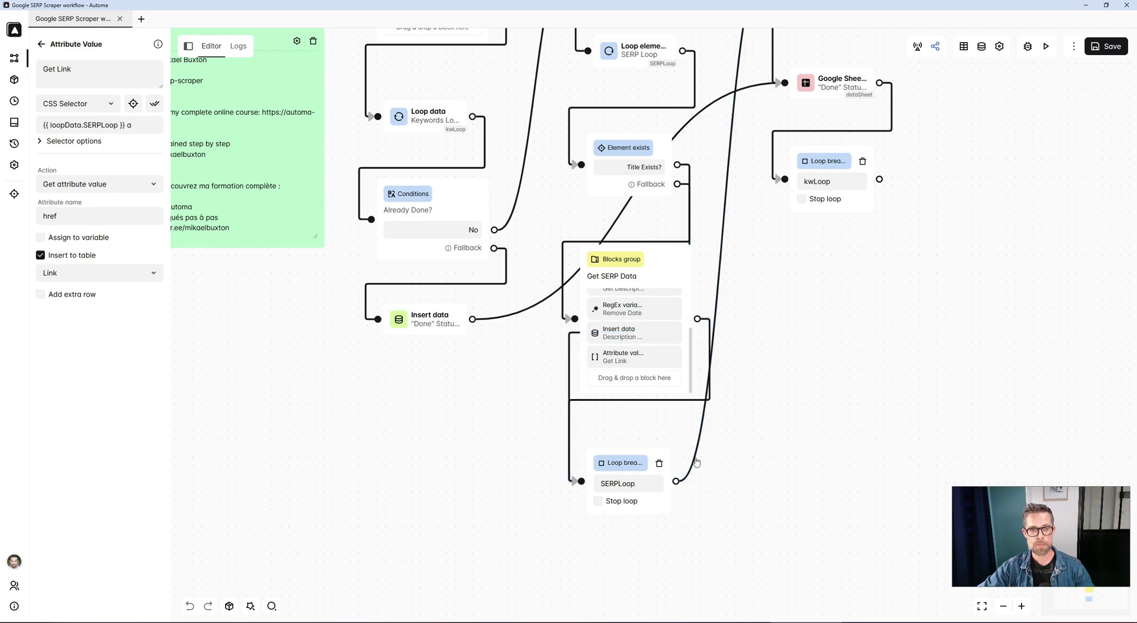
drag(762, 303, 756, 403)
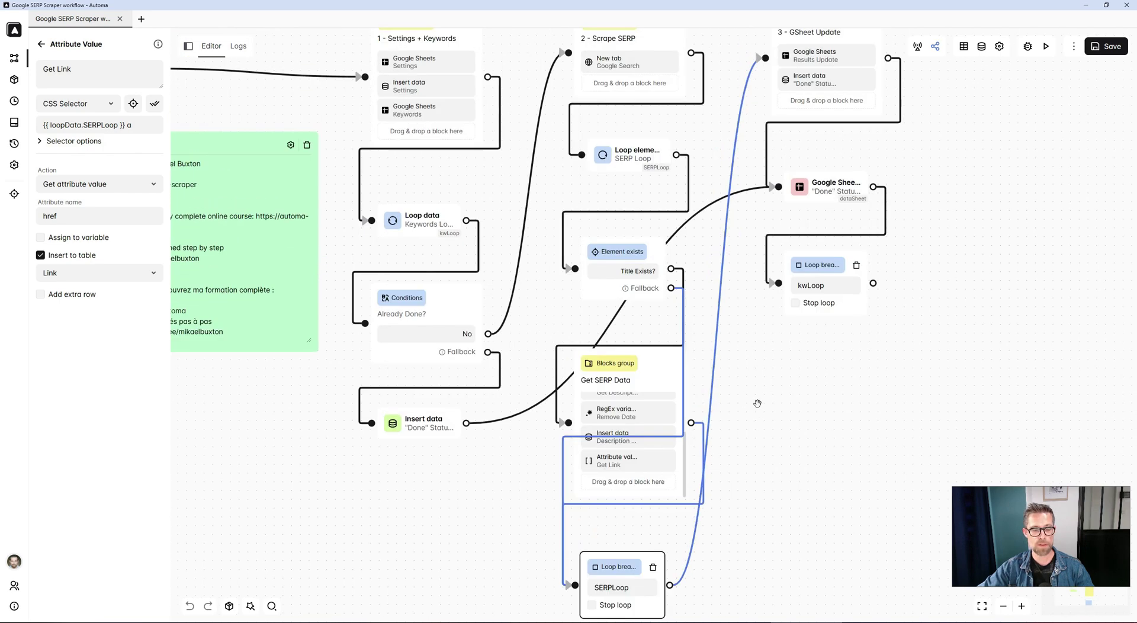
double_click(624, 155)
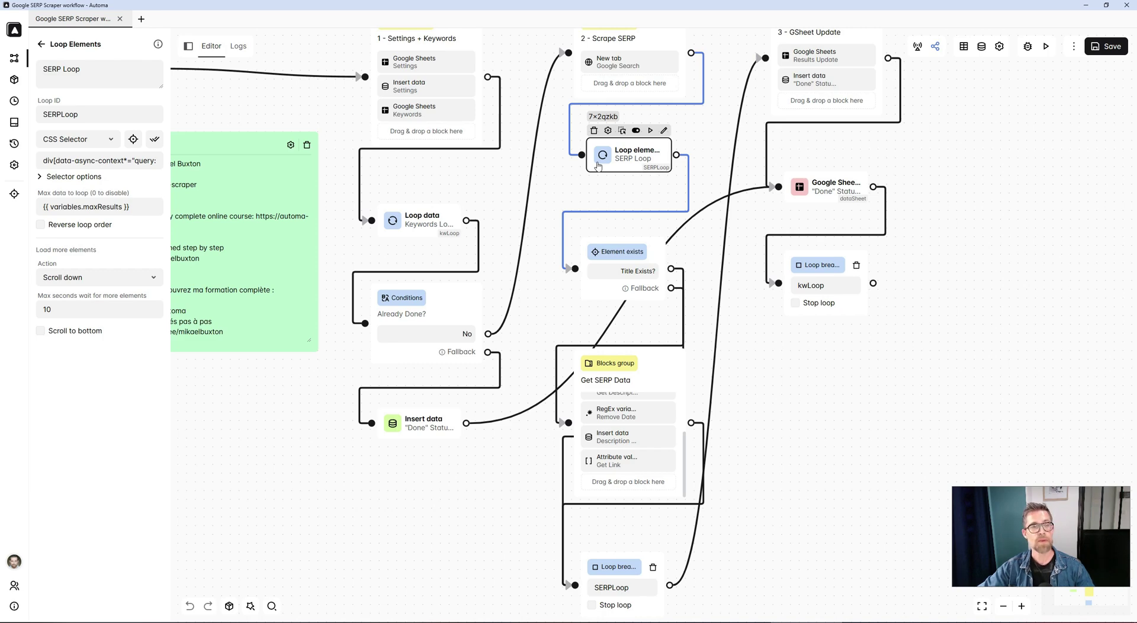
drag(782, 441, 741, 544)
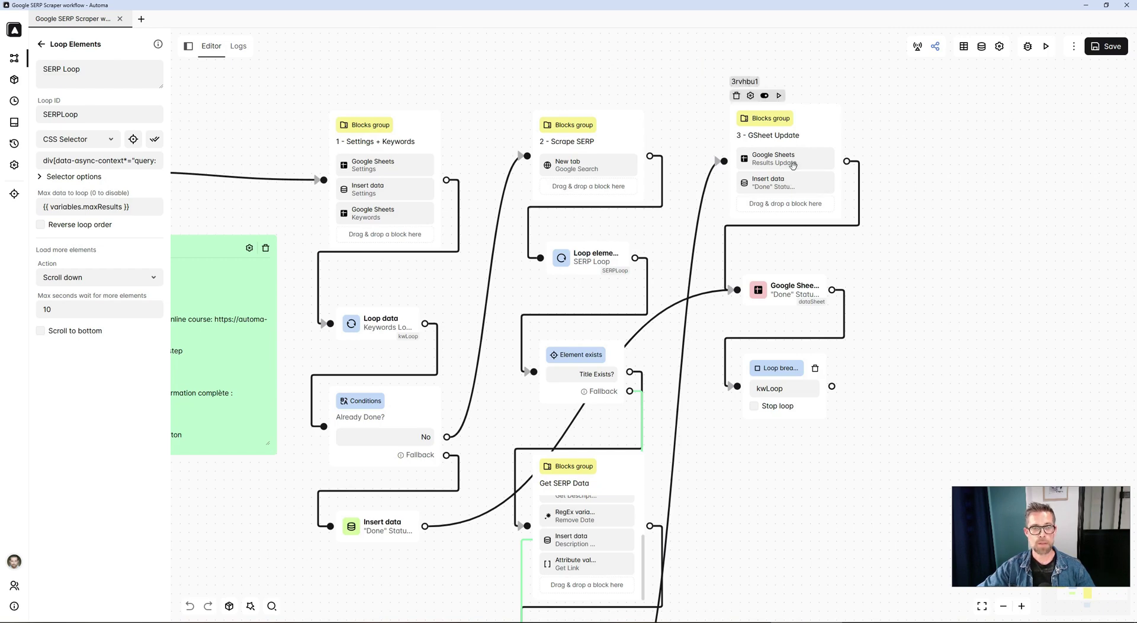
Open the Results Update sheet block and highlight 'Results' in its Results!A:D range
mouse_move(805, 165)
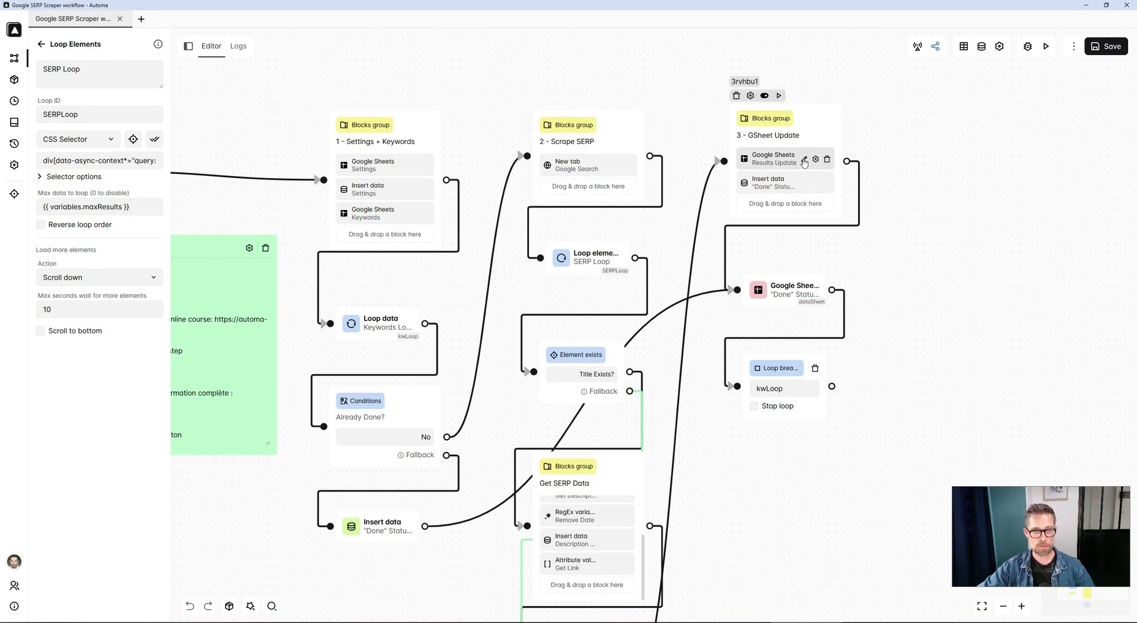
click(803, 160)
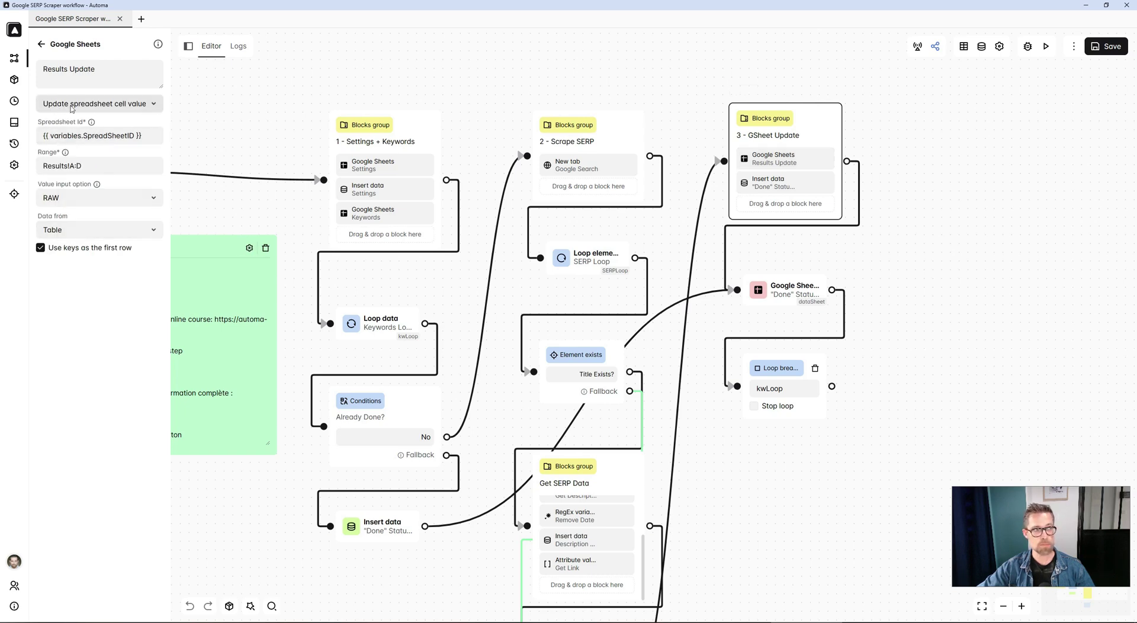
double_click(57, 166)
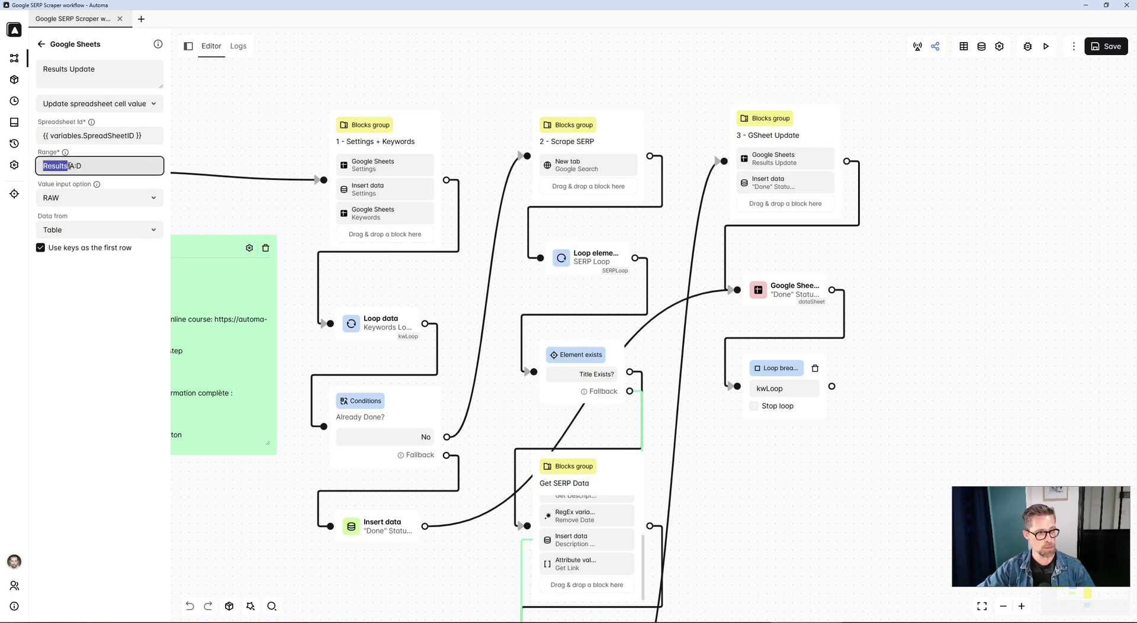
click(70, 166)
Check column A of the Results sheet, then reopen the workflow's four-column table
key(alt+Tab)
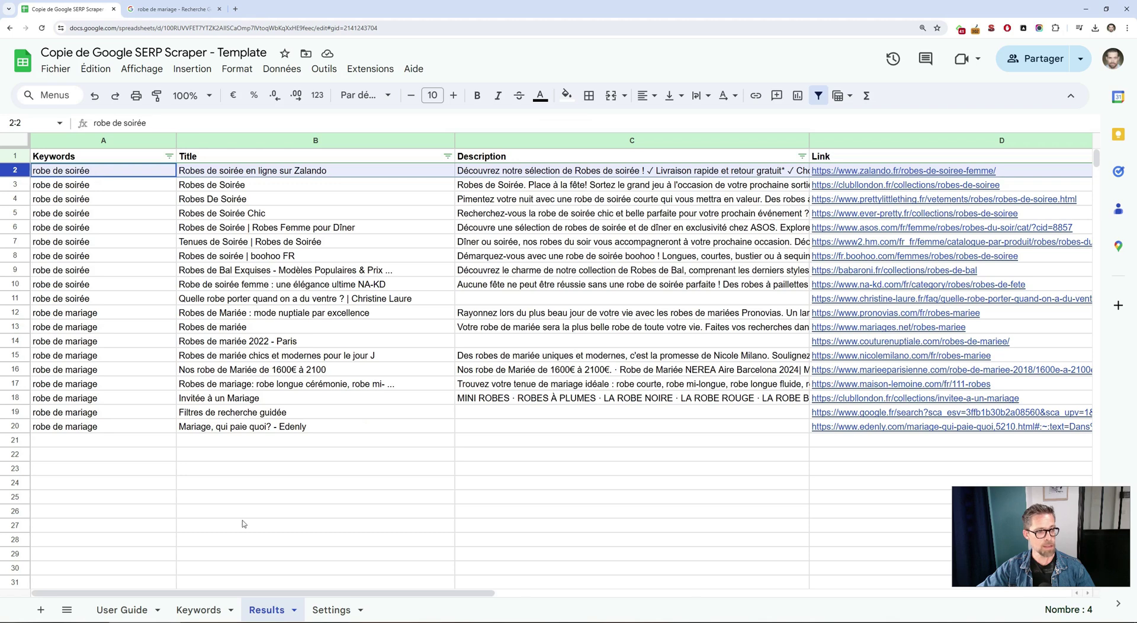
click(115, 148)
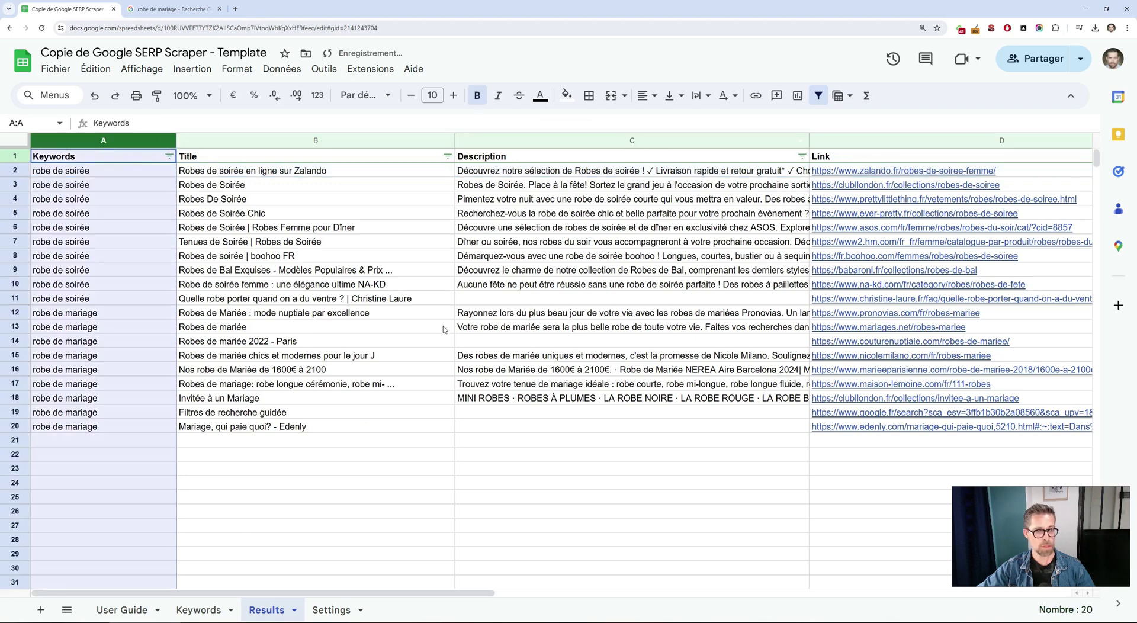
key(alt+Tab)
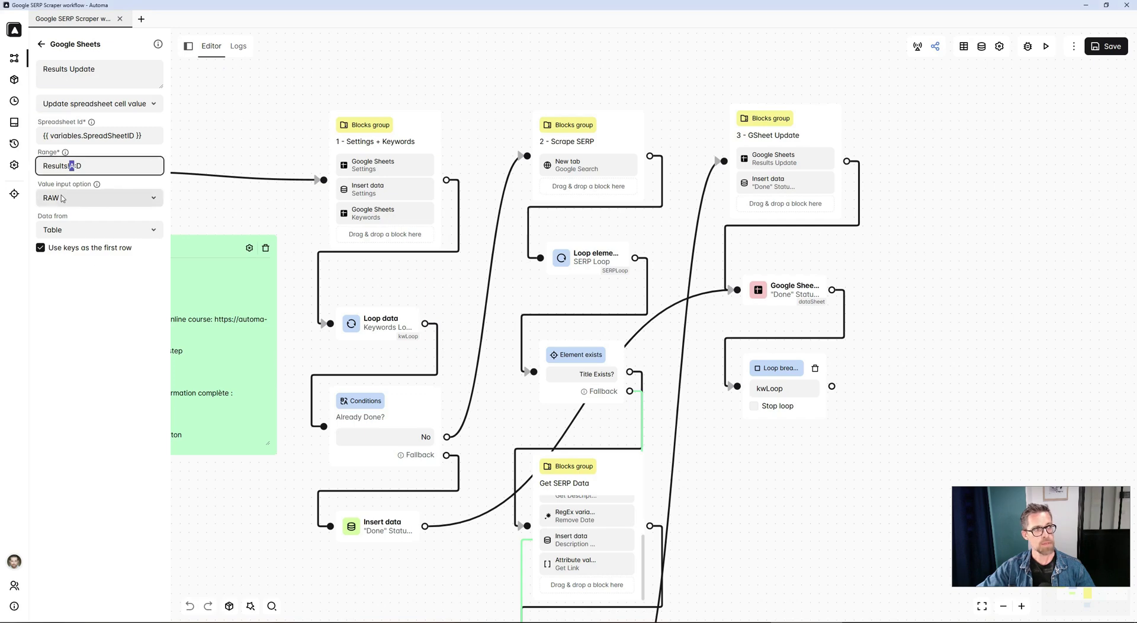
click(964, 46)
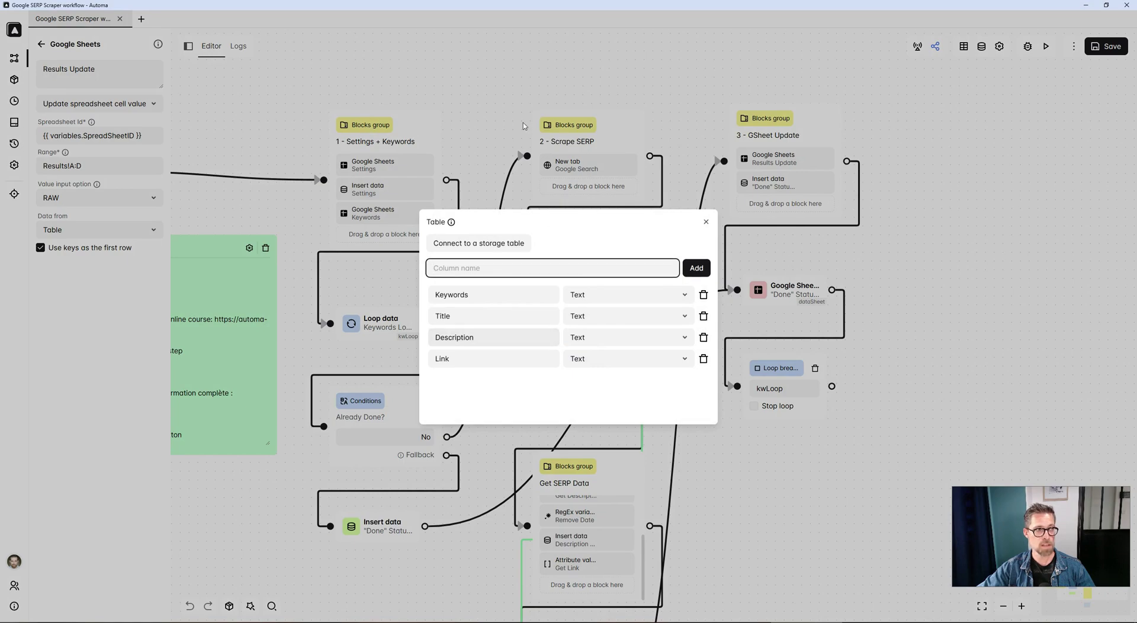
Close the table dialog and review the latest successful run's scraped data table in Logs
click(273, 57)
click(238, 46)
click(314, 101)
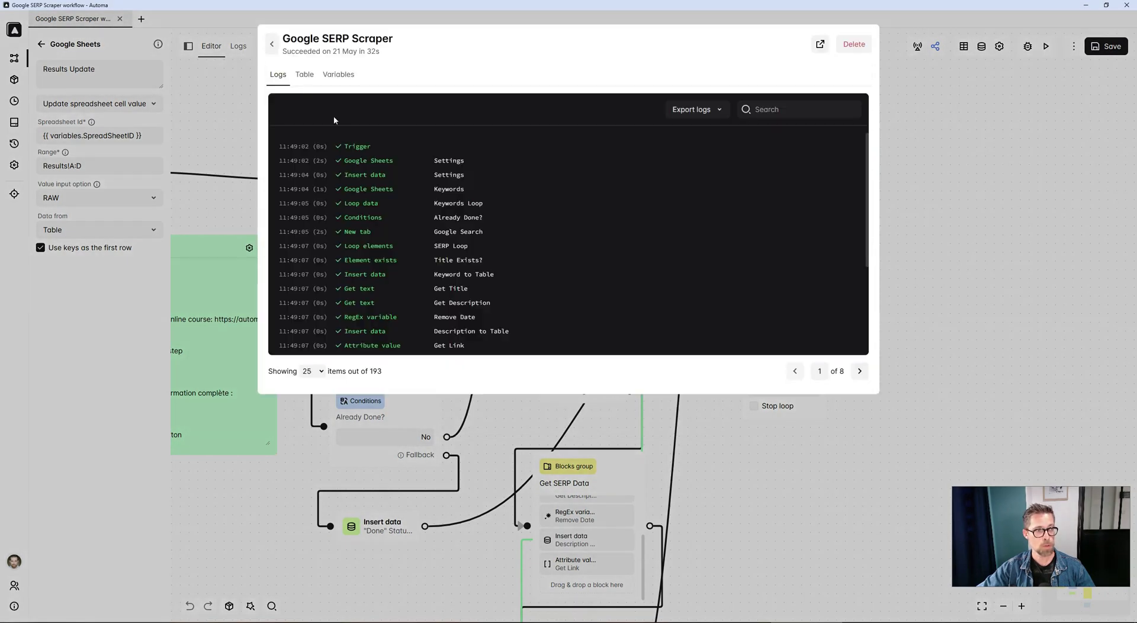
click(303, 77)
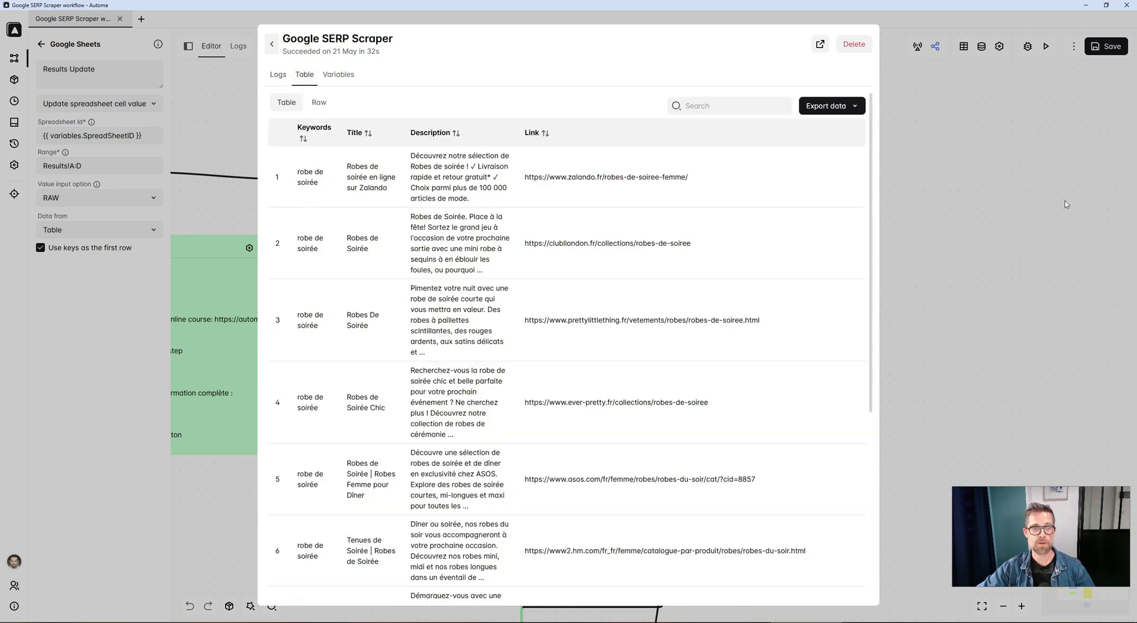
key(Escape)
Compare the run's data with the Results sheet from cell A1, then return to the editor
key(alt+Tab)
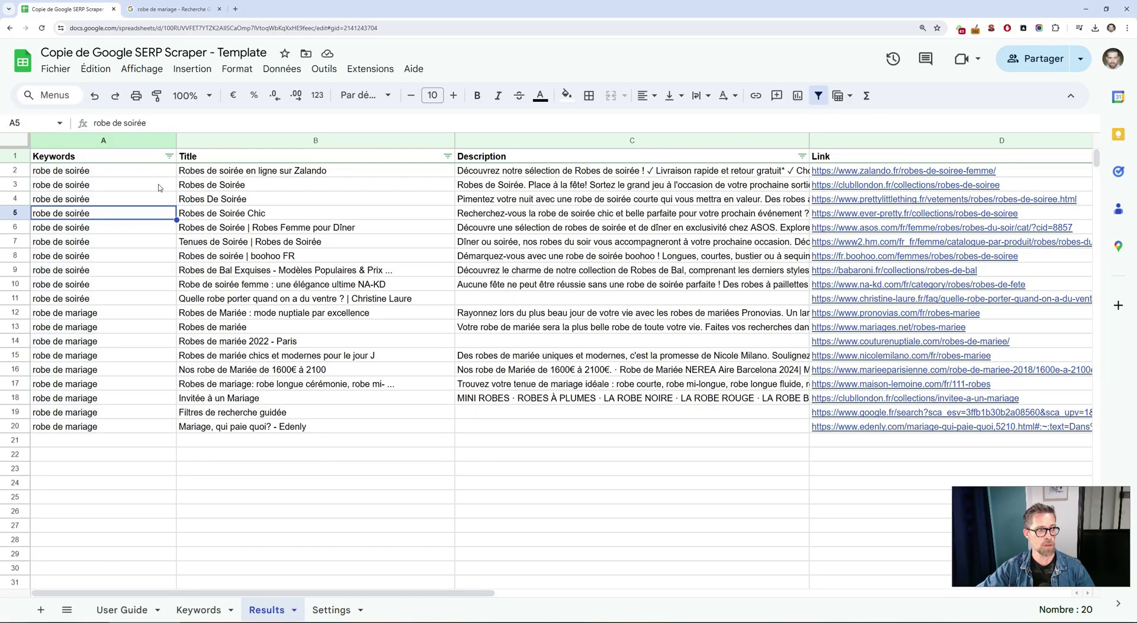
click(150, 157)
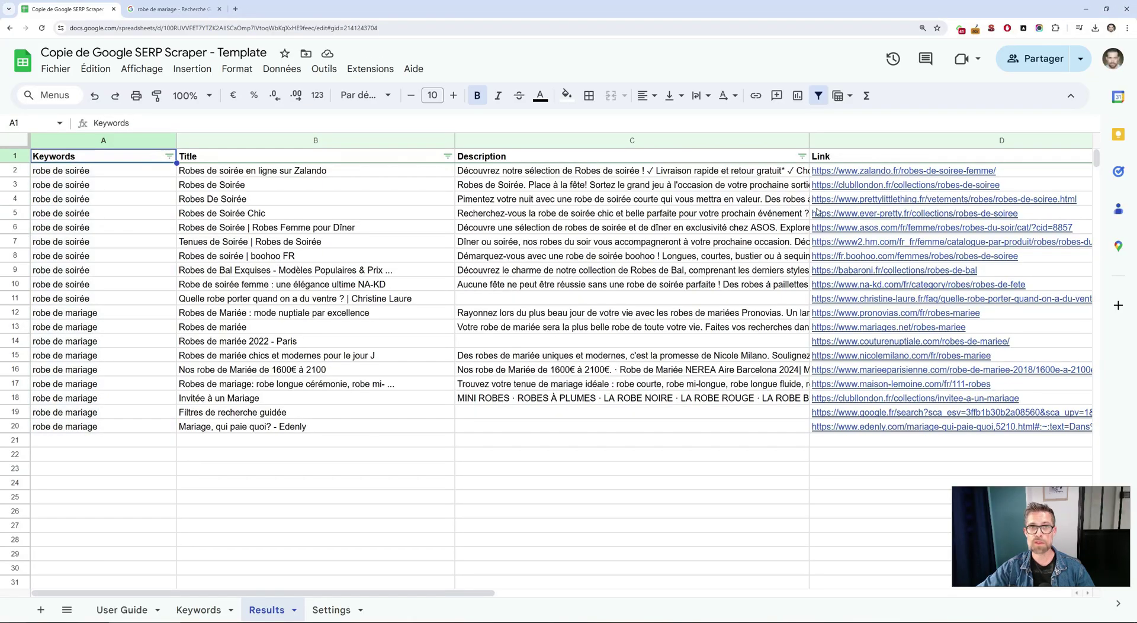
key(alt+Tab)
Inspect the "Done" Status Update Insert Data block to confirm the done variable's value
click(805, 184)
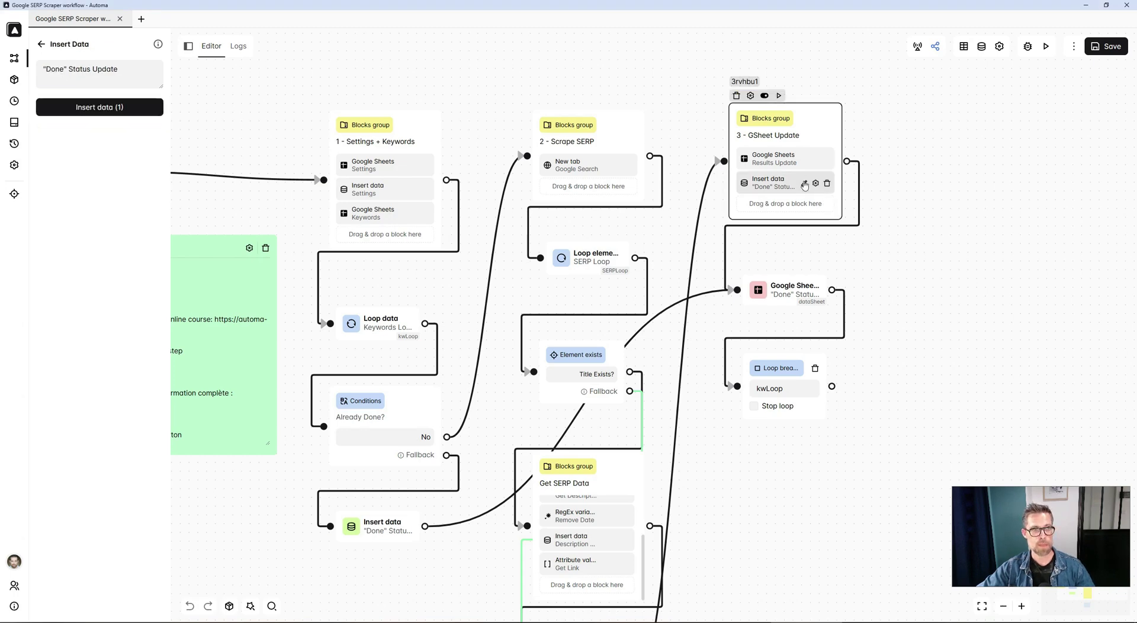
click(126, 109)
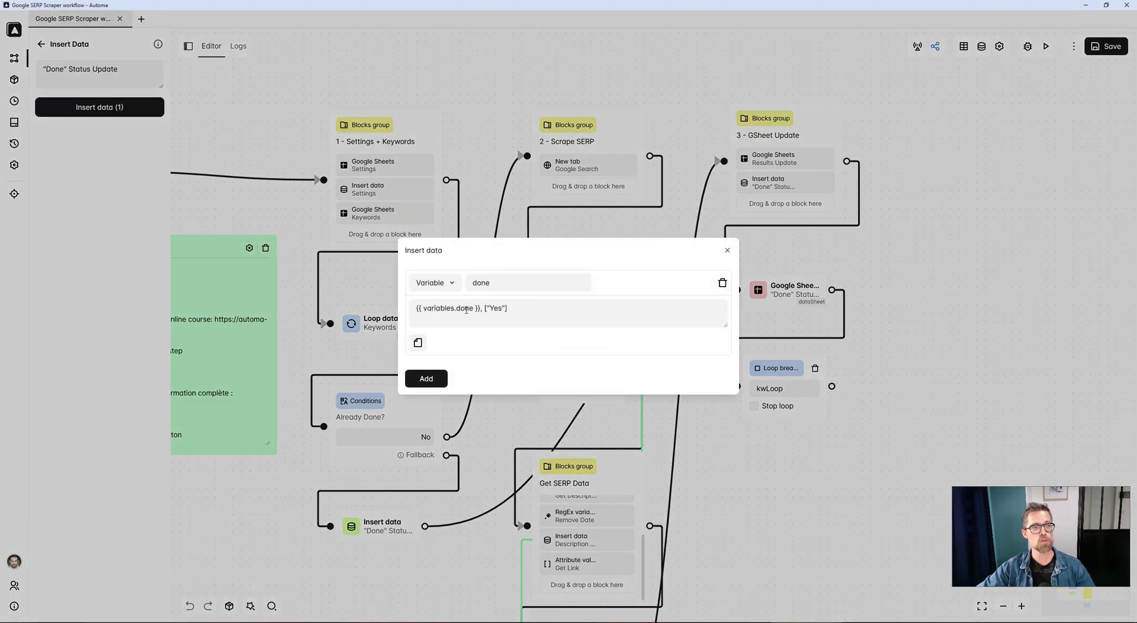
click(891, 337)
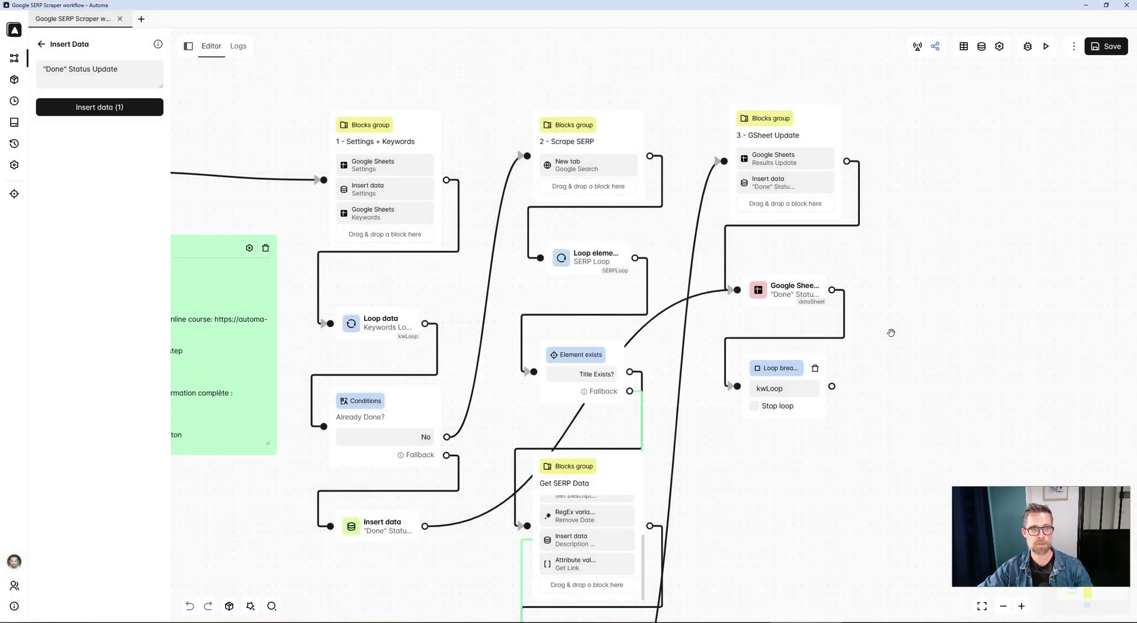
On the Keywords sheet, toggle the Done cell B2 to No and back to Yes
key(alt+Tab)
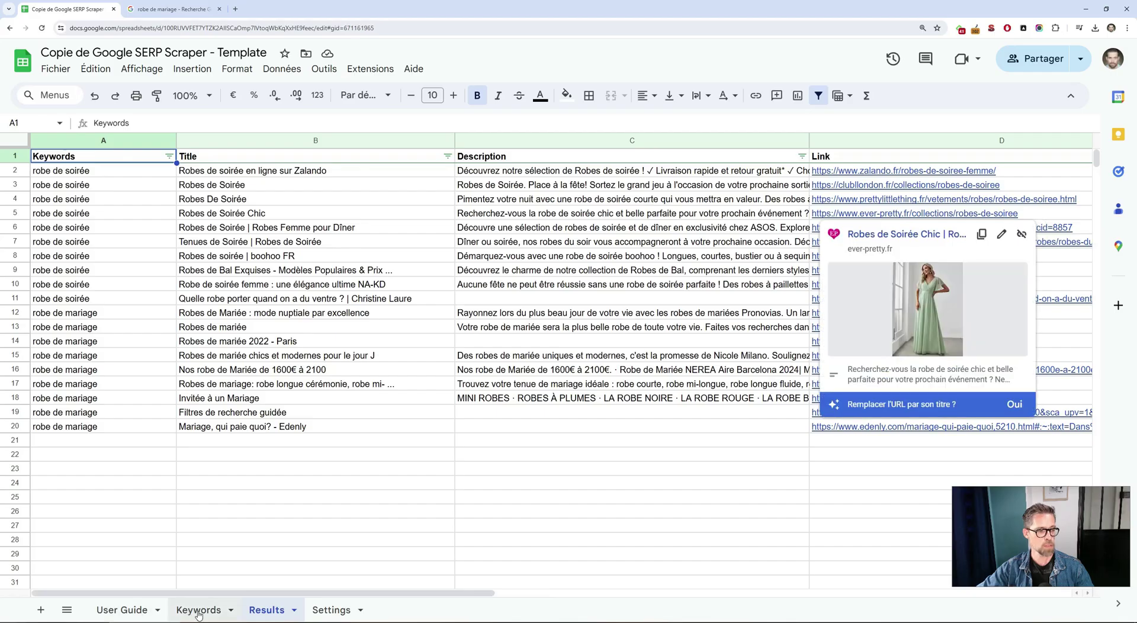
click(198, 611)
click(239, 171)
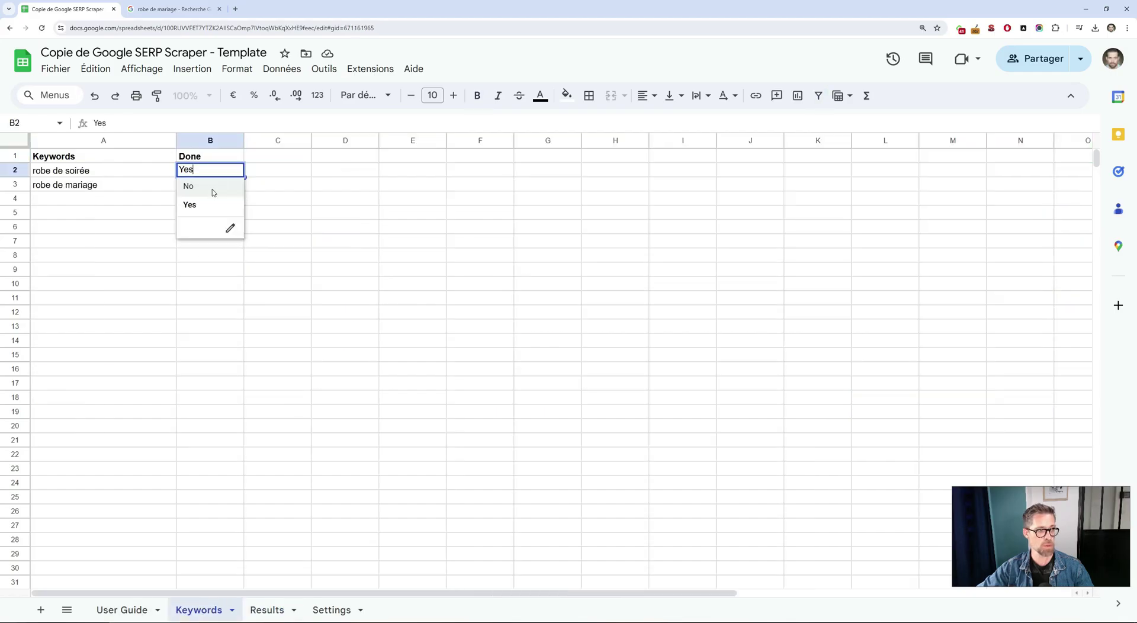
click(214, 189)
click(236, 170)
click(215, 204)
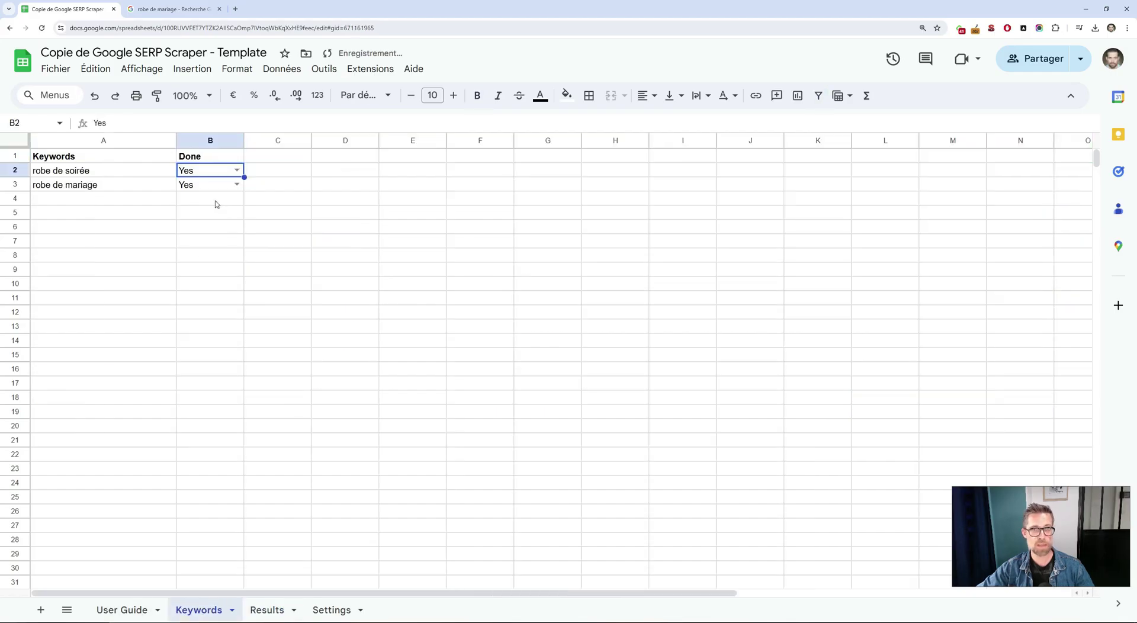
key(alt+Tab)
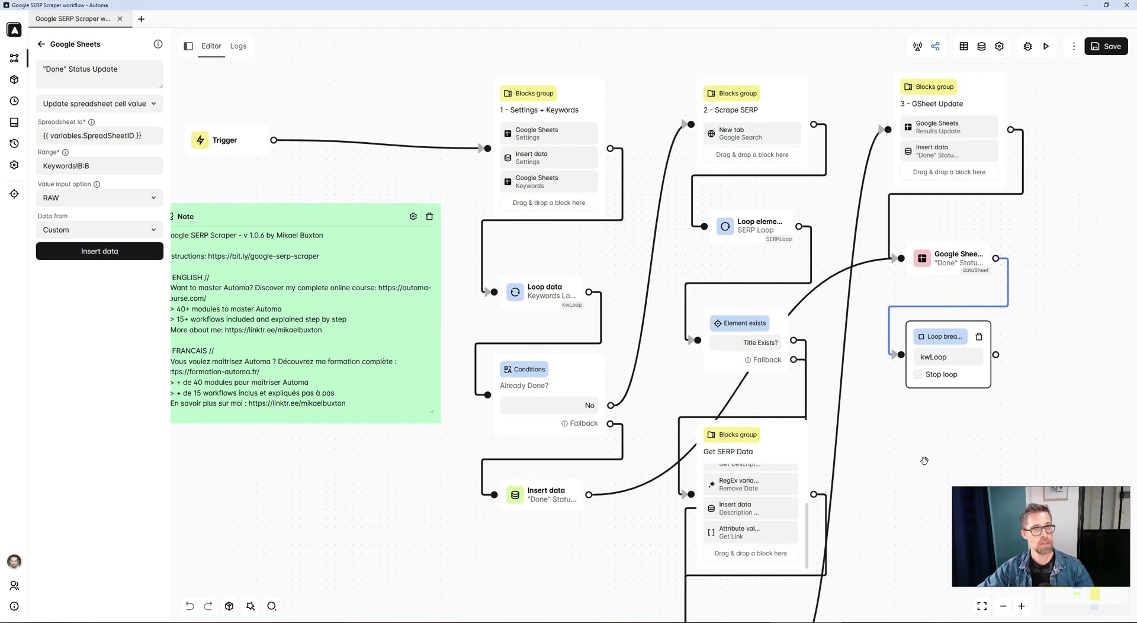
Bring the Keywords sheet back to the front, showing Yes under Done for both keywords
key(alt+Tab)
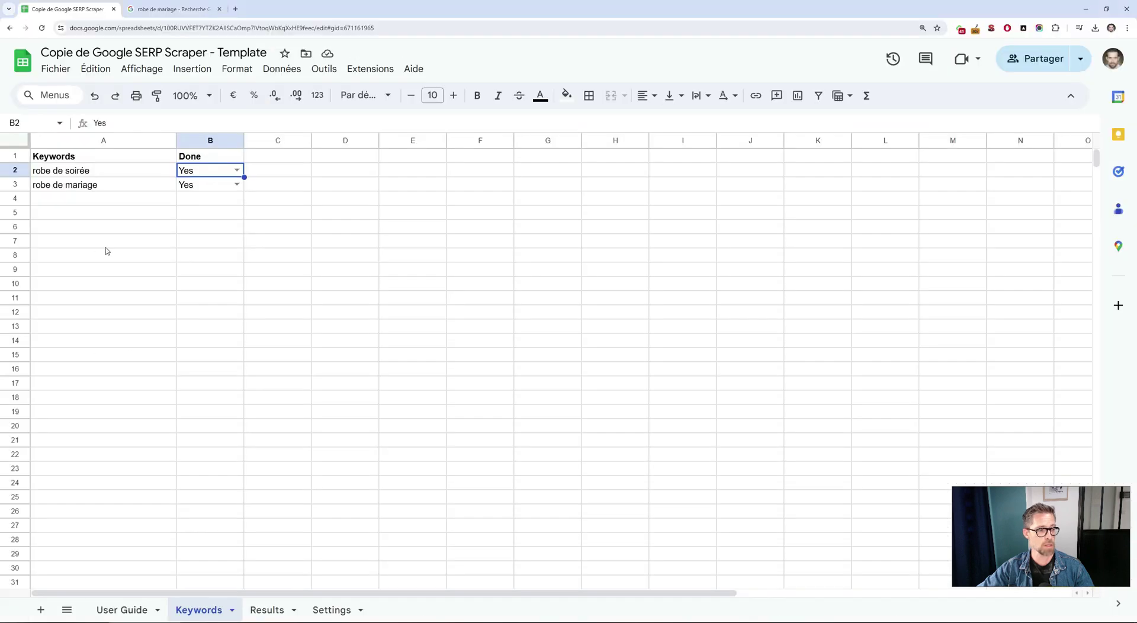